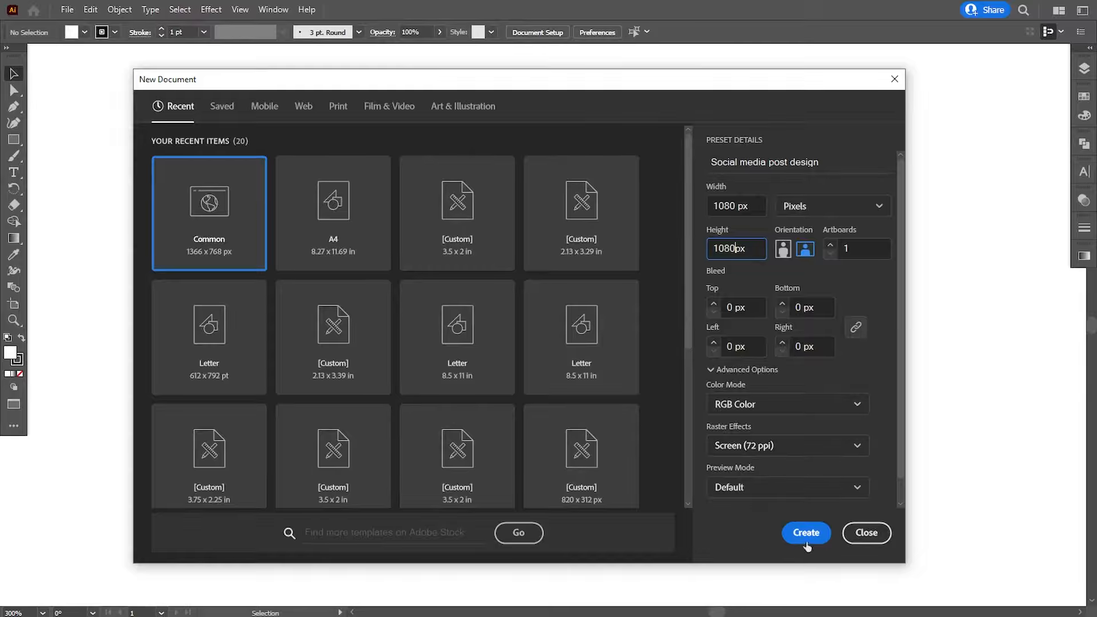
Step: Set the raster effects to High (300 ppi) and create the 1080 × 1080 px document
left_click(771, 448)
left_click(739, 471)
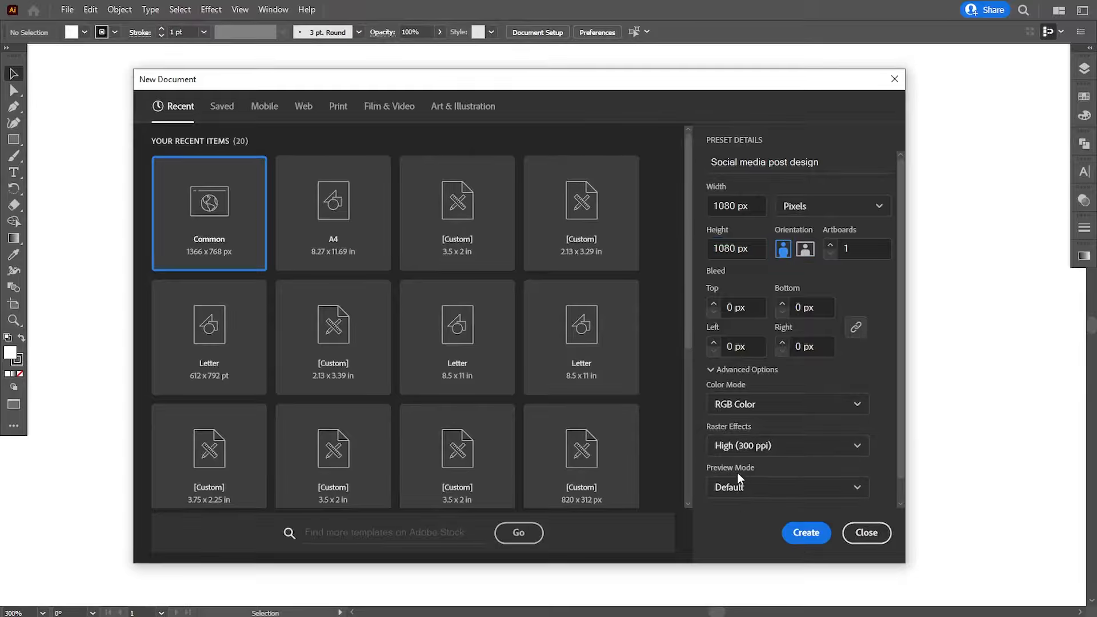
left_click(805, 532)
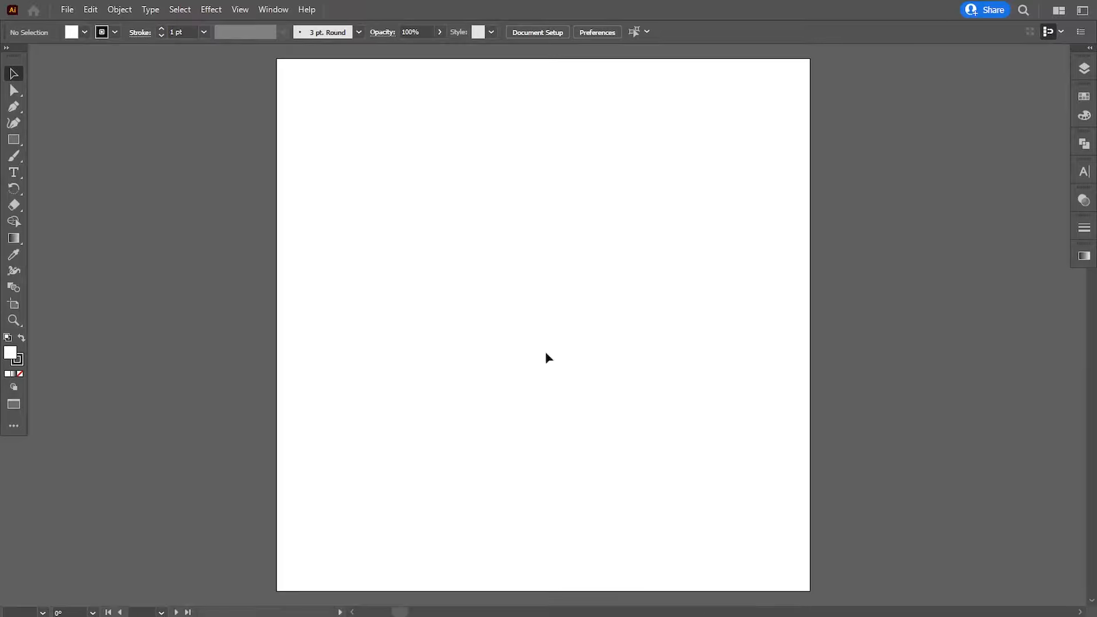
Step: Paste the prepared colour swatches, phone icon, logo and photo, and place them just outside the artboard's left edge
key("ctrl+v")
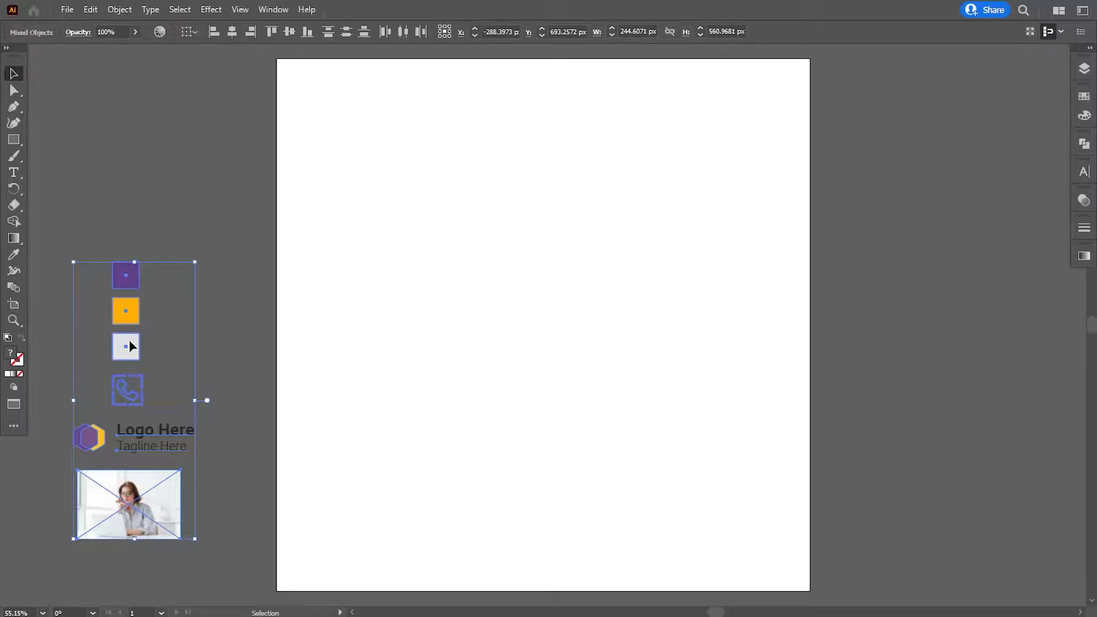
left_click_drag(131, 345, 197, 244)
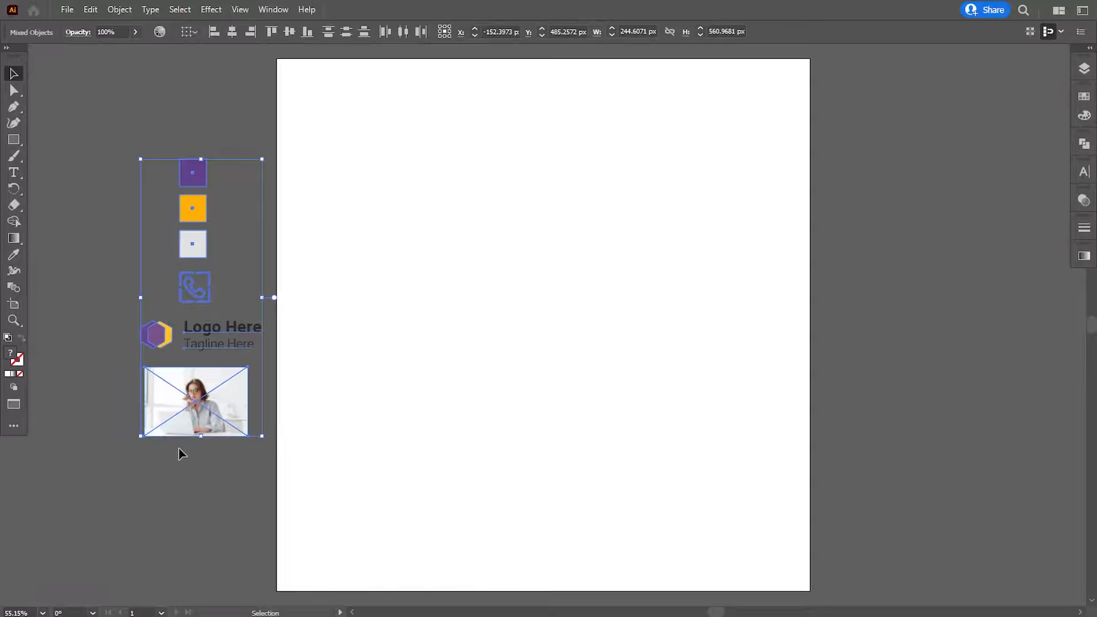
left_click(179, 452)
Step: Draw a rectangle covering the whole artboard and fill it with a very light grey, about F7F7F7
left_click(13, 139)
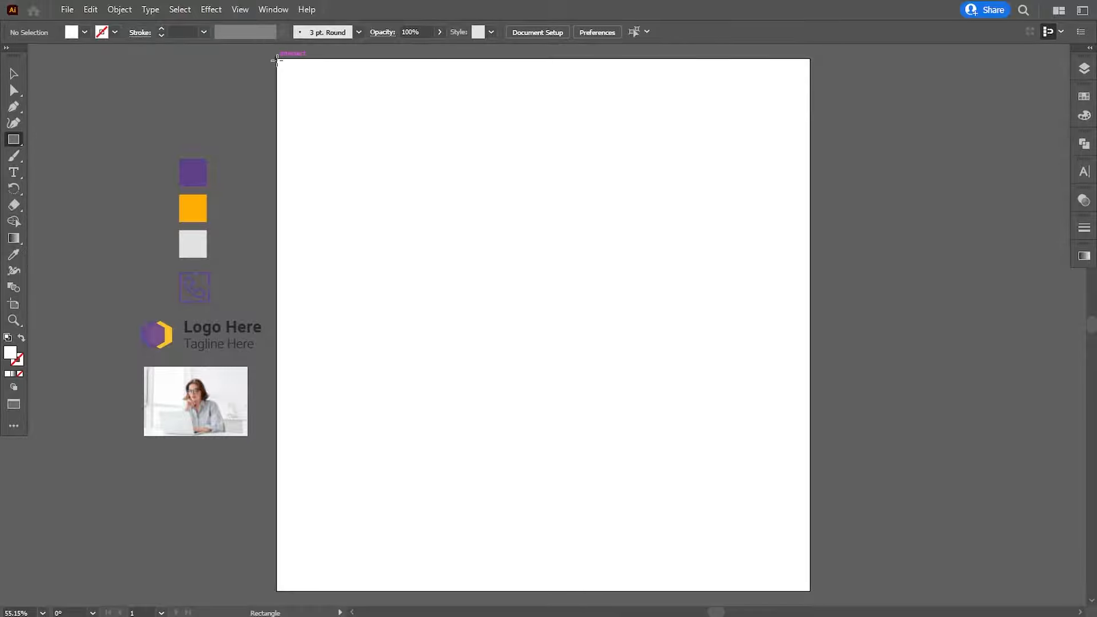
left_click_drag(277, 59, 809, 590)
double_click(11, 352)
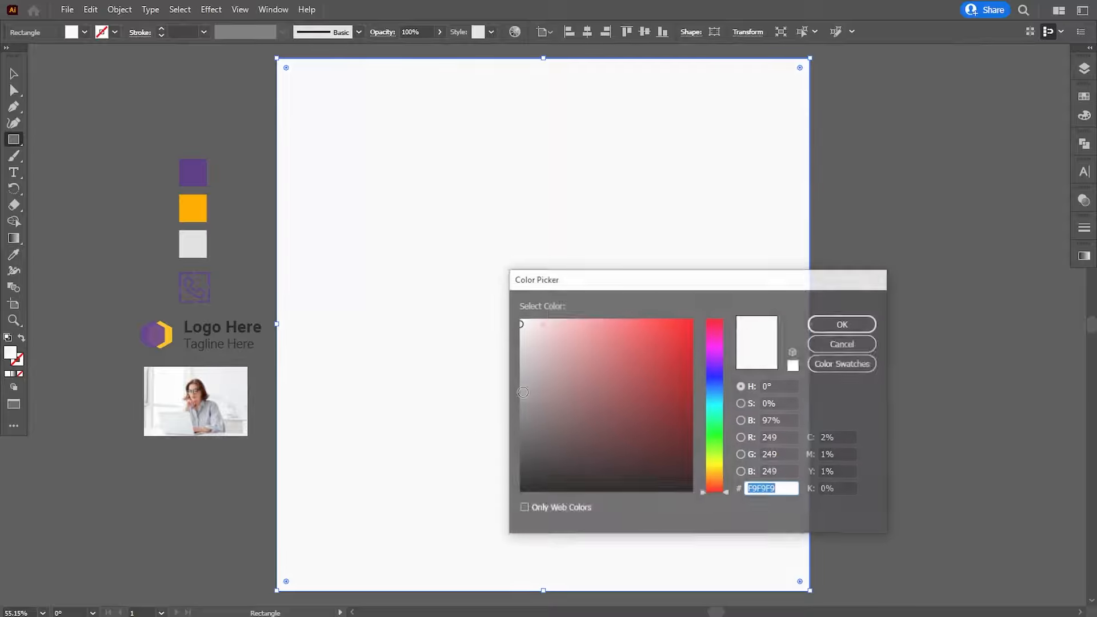
left_click_drag(520, 321, 515, 323)
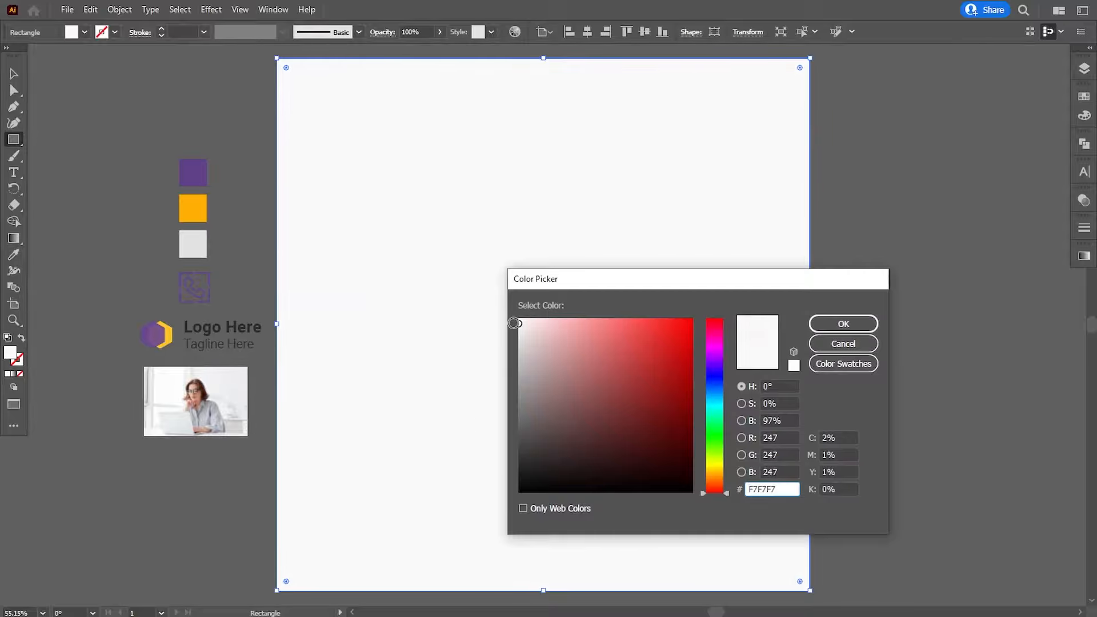
left_click(840, 323)
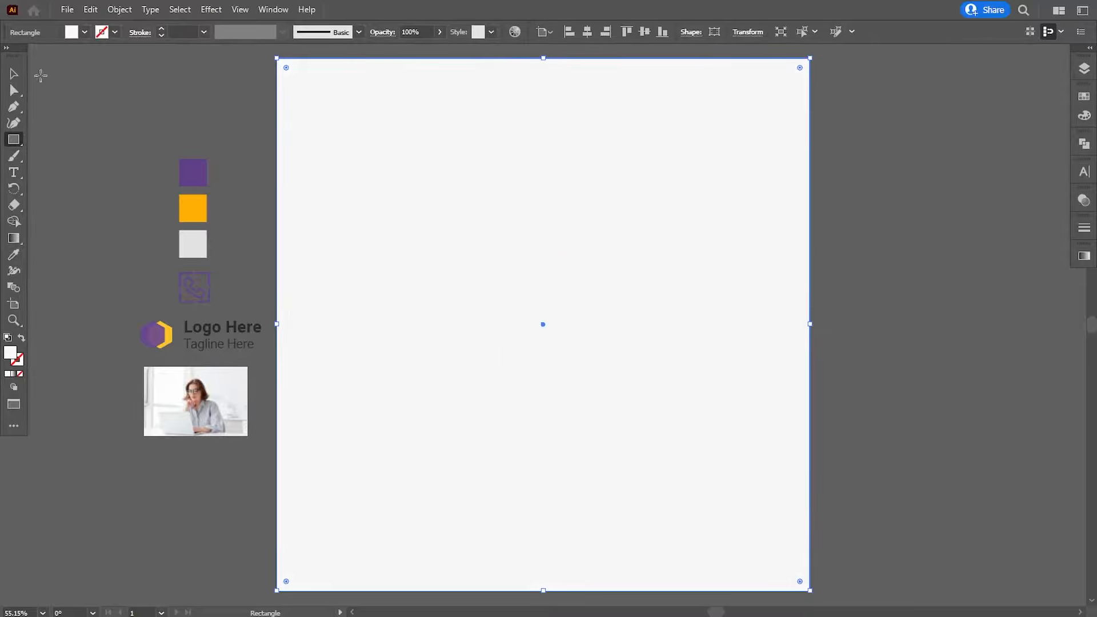
left_click(13, 73)
left_click(88, 123)
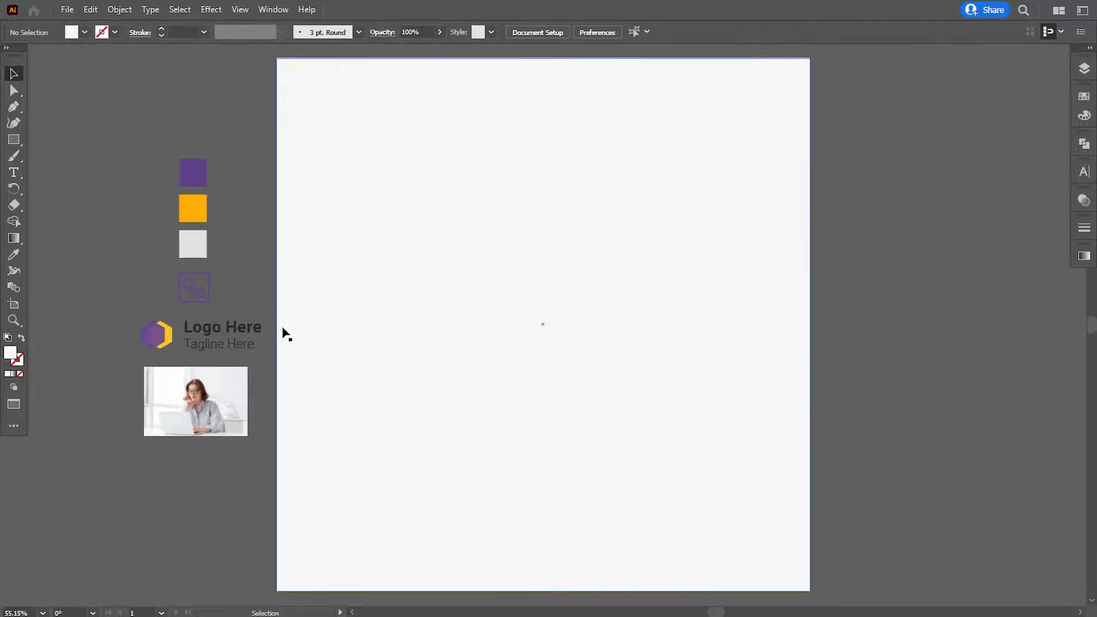
Step: Draw a circle overlapping the artboard's right edge, enlarge it to about 894 px and shift it upward
left_click_drag(13, 139, 91, 155)
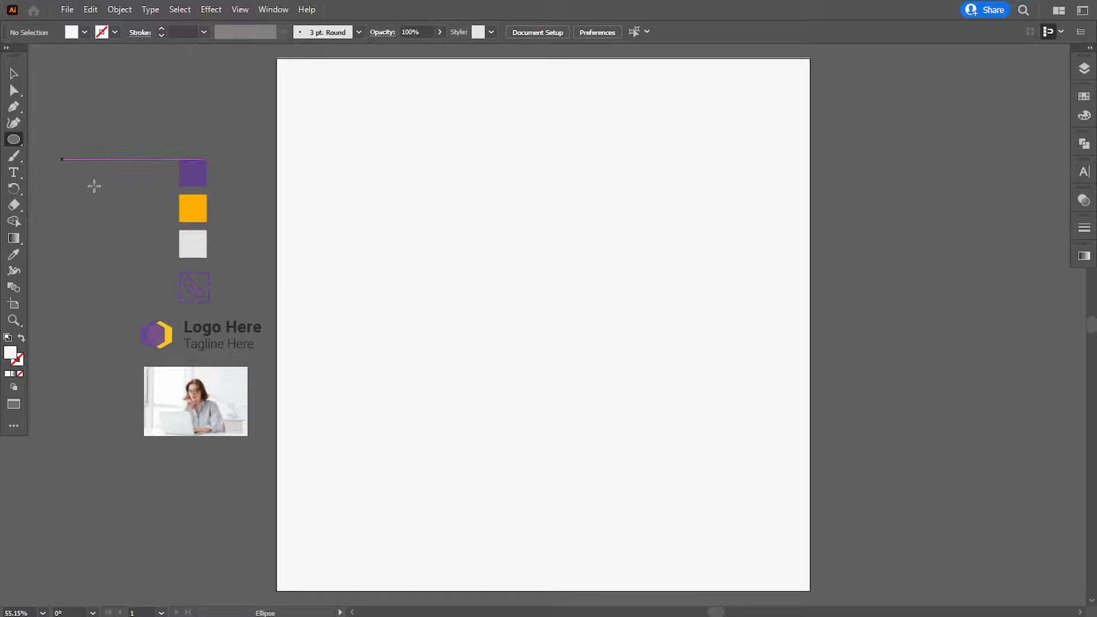
left_click_drag(450, 195, 828, 571)
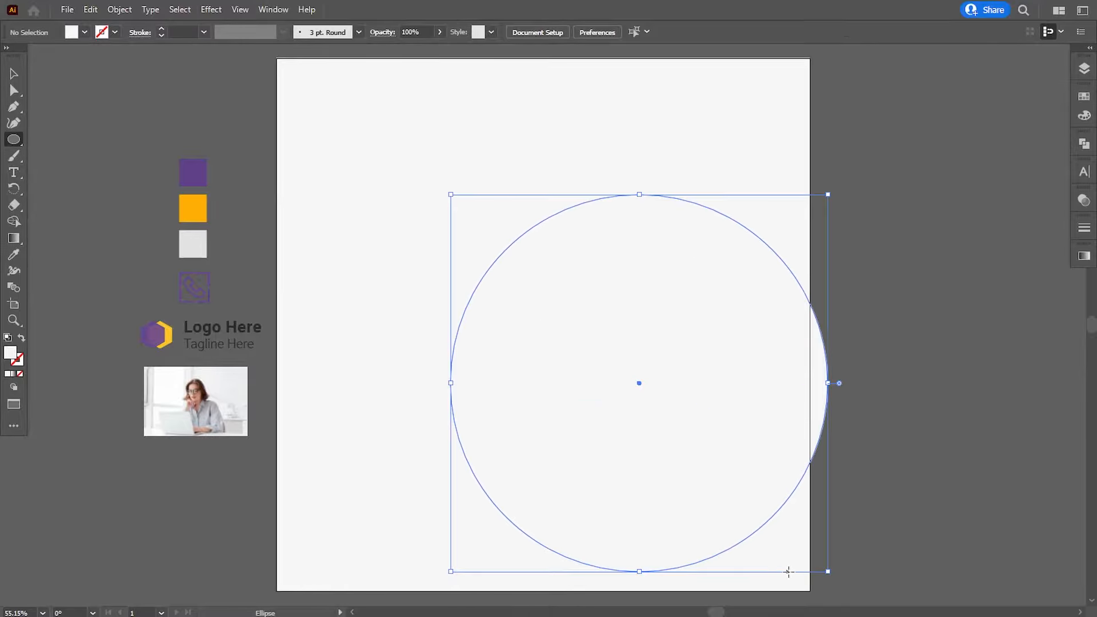
left_click(13, 73)
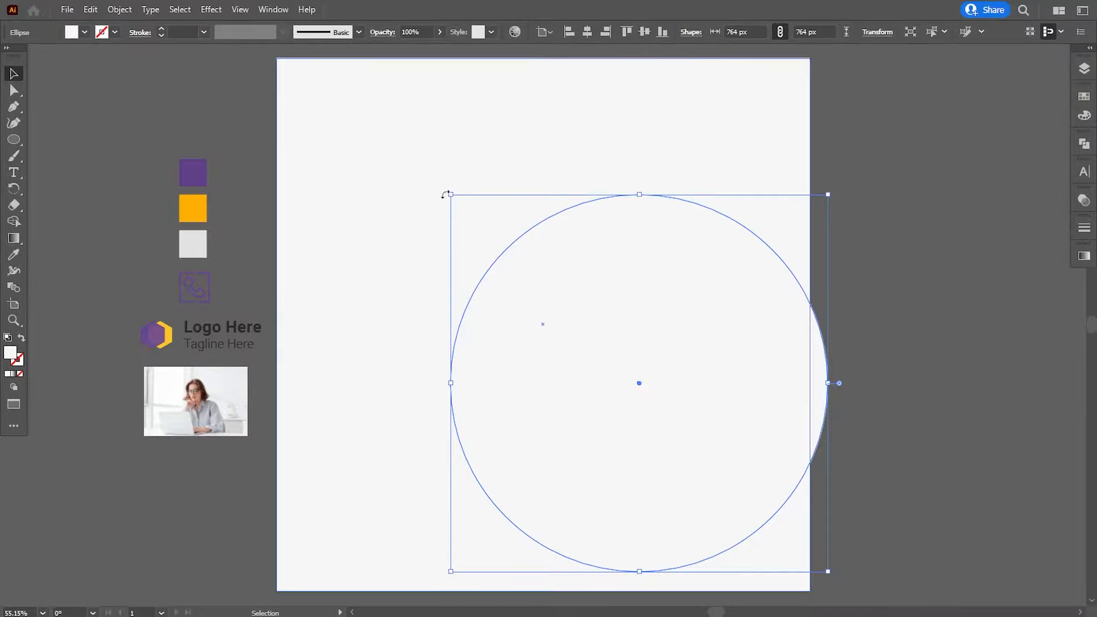
left_click_drag(449, 193, 394, 163)
left_click_drag(641, 337, 640, 280)
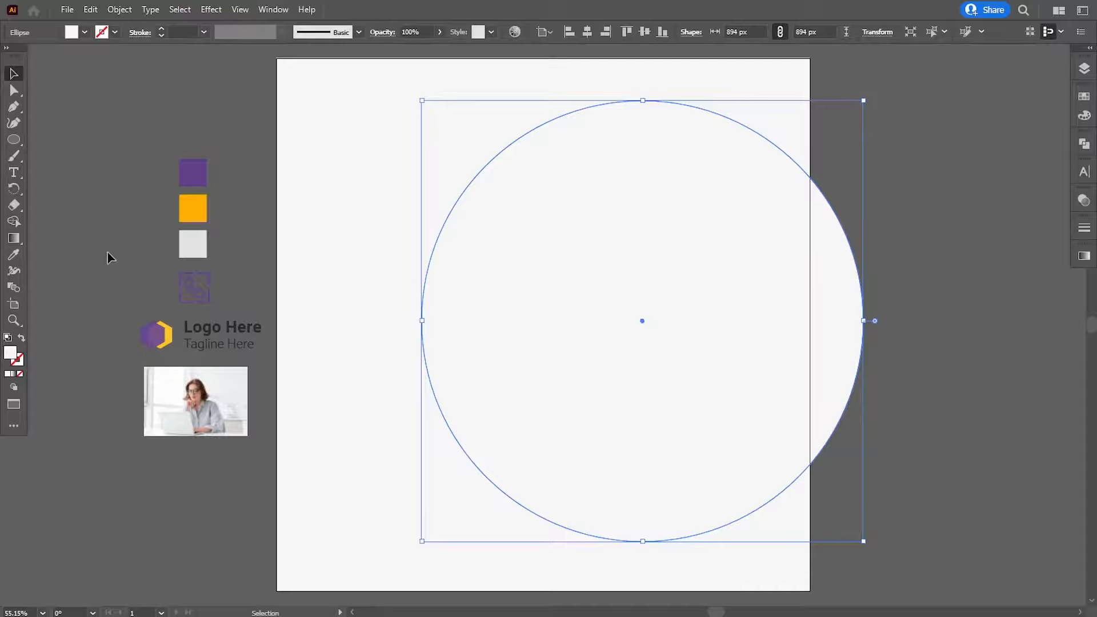
Step: Fill the circle with the light grey sampled from the grey colour swatch
left_click(14, 255)
left_click(193, 242)
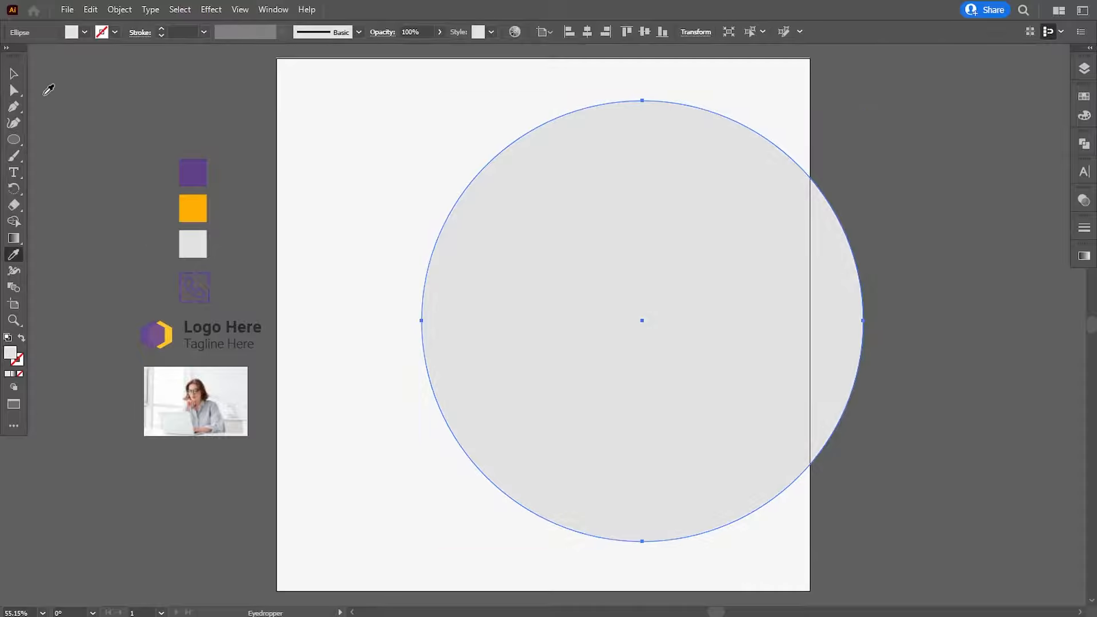
left_click(12, 77)
Step: Enlarge the grey circle to about 1014 px, centre it vertically on the artboard and shift it right beyond the artboard's edge
left_click_drag(587, 283, 587, 274)
left_click_drag(421, 531, 385, 554)
key("shift+Down")
key("shift+Down")
key("shift+Down")
key("shift+Down")
key("shift+Down")
key("shift+Down")
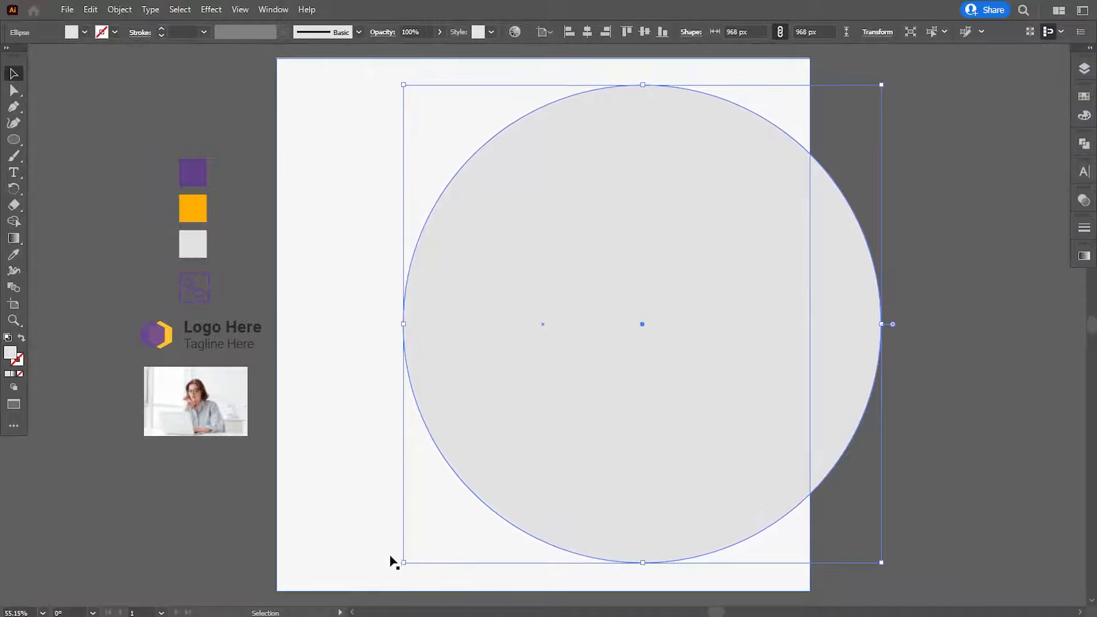
key("Down")
key("Down")
key("Down")
key("Up")
key("Up")
key("Up")
key("Up")
key("Up")
key("Up")
key("Up")
key("Up")
key("Up")
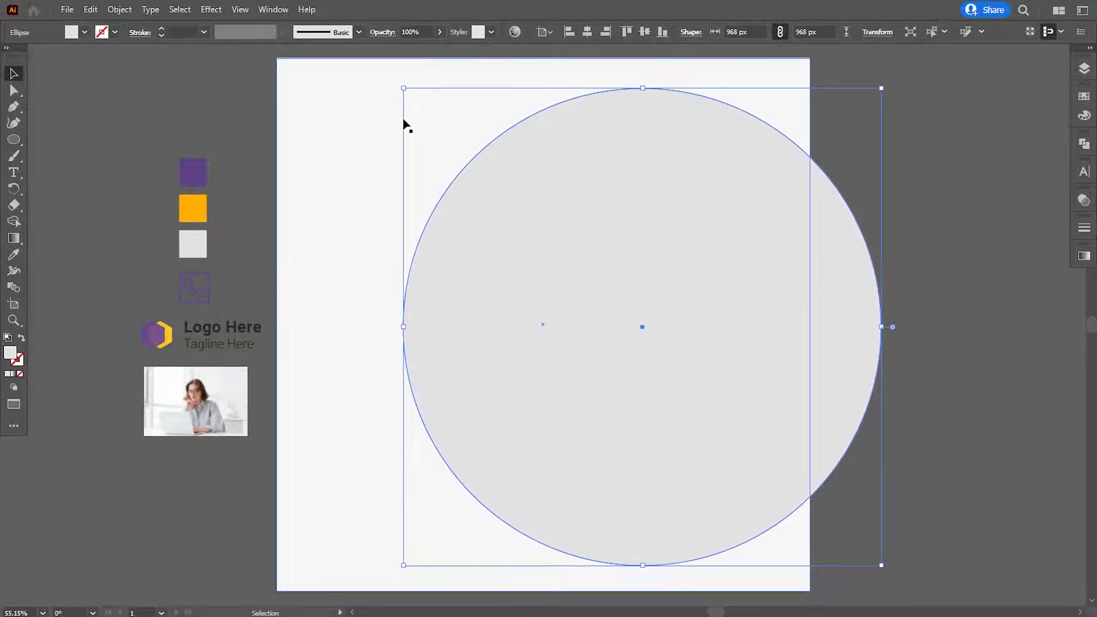
left_click_drag(404, 87, 381, 77)
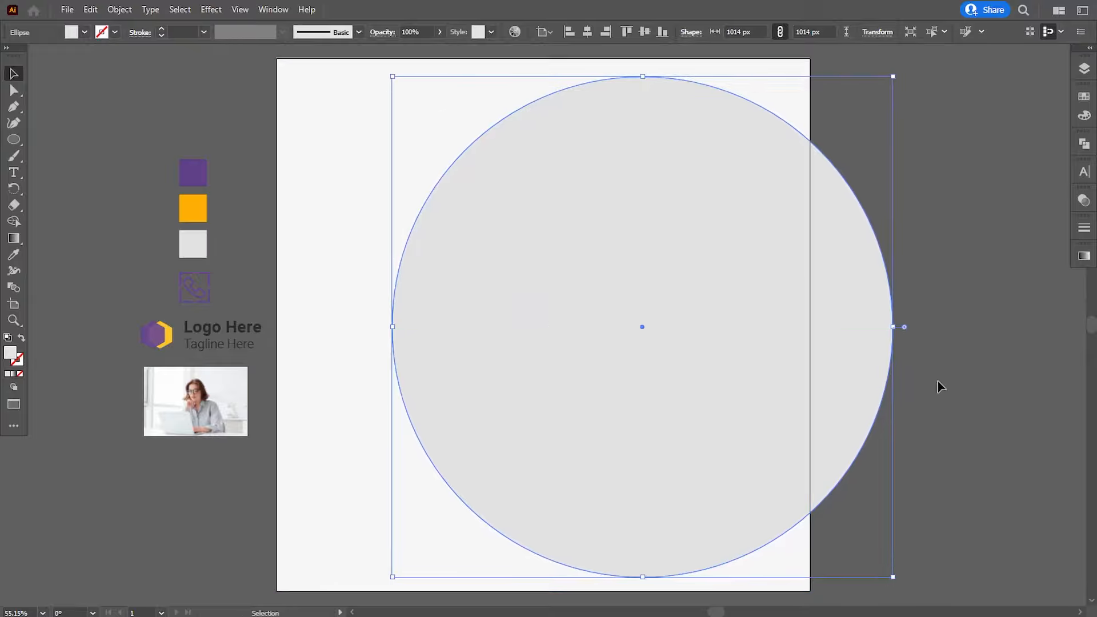
left_click_drag(698, 332, 751, 329)
Step: Paste a copy of the grey circle in front and scale it down around its centre to about 896 px
left_click(92, 10)
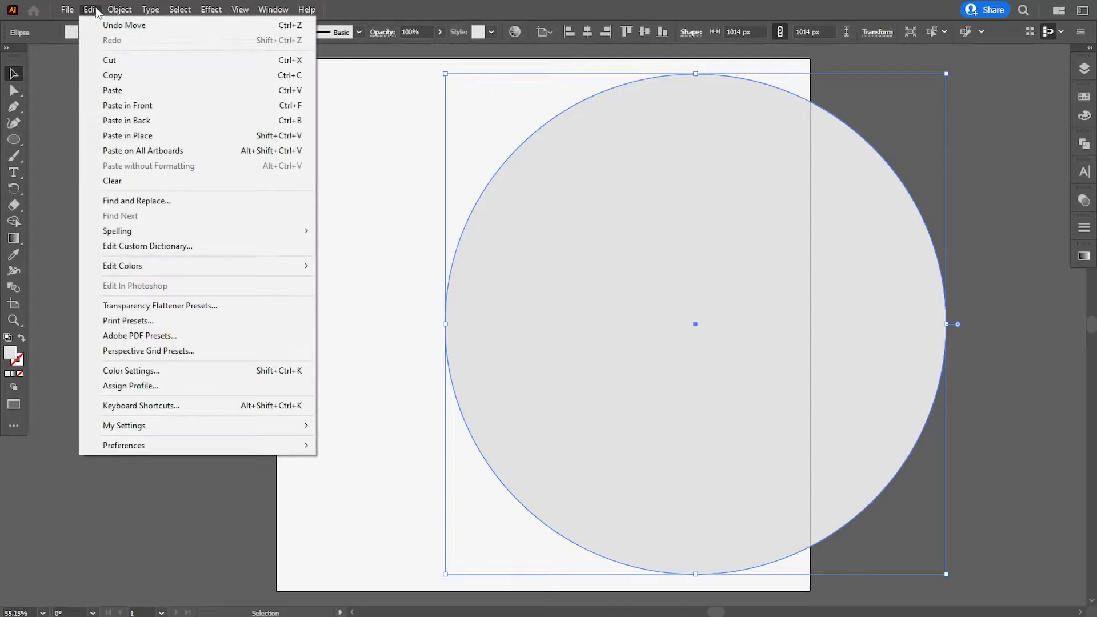
left_click(115, 75)
left_click(93, 11)
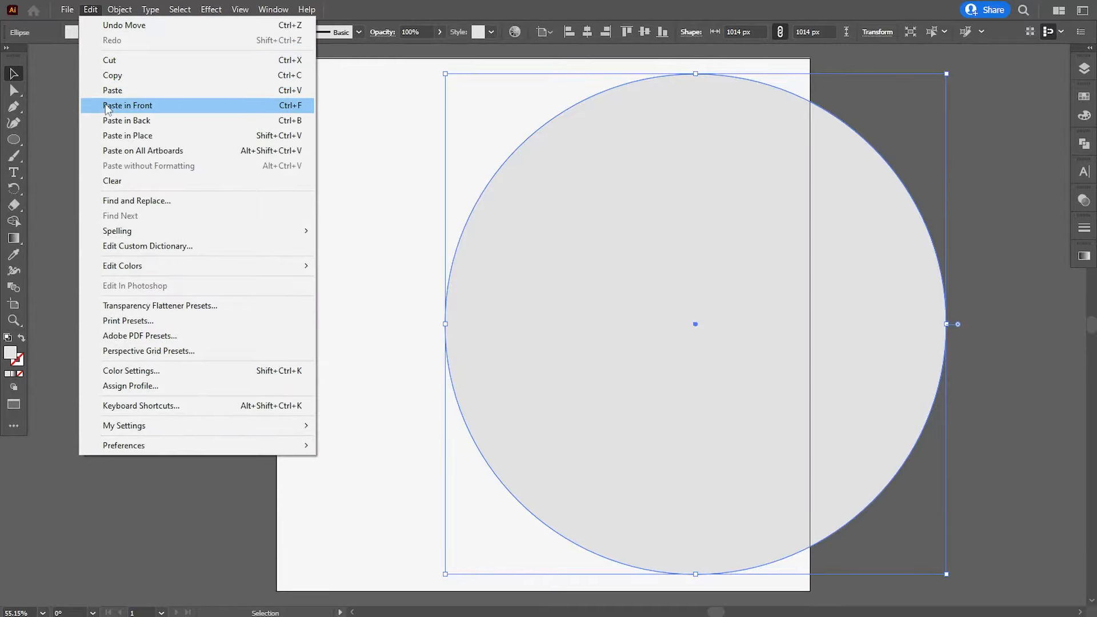
left_click(163, 106)
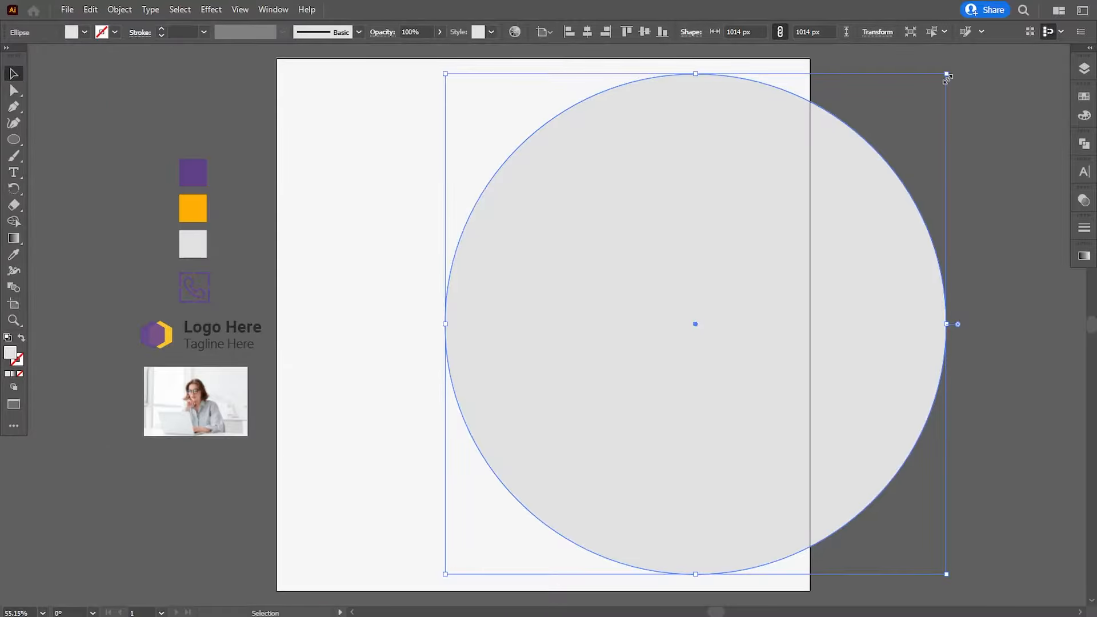
left_click_drag(946, 76, 917, 101)
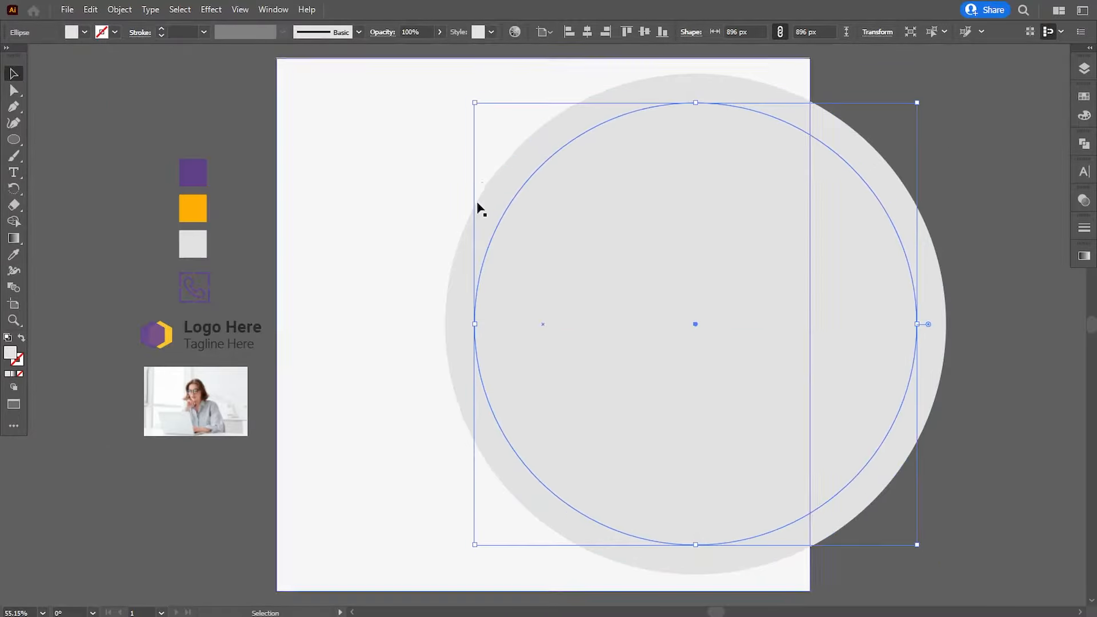
Step: Fill the smaller circle with the orange sampled from the orange colour swatch
left_click(22, 256)
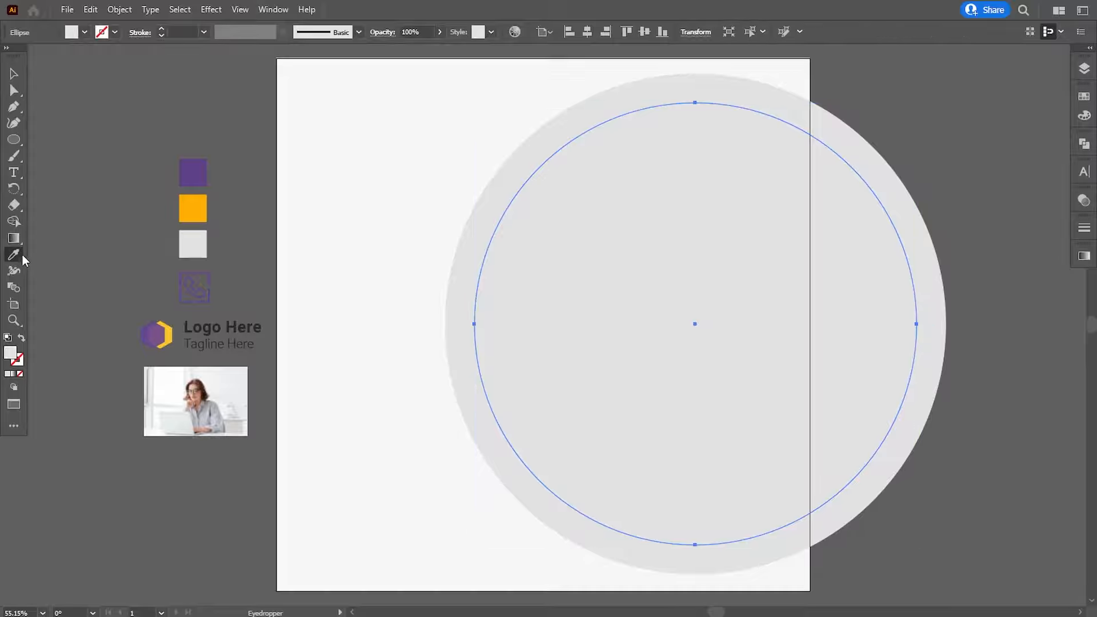
left_click(190, 216)
left_click(14, 73)
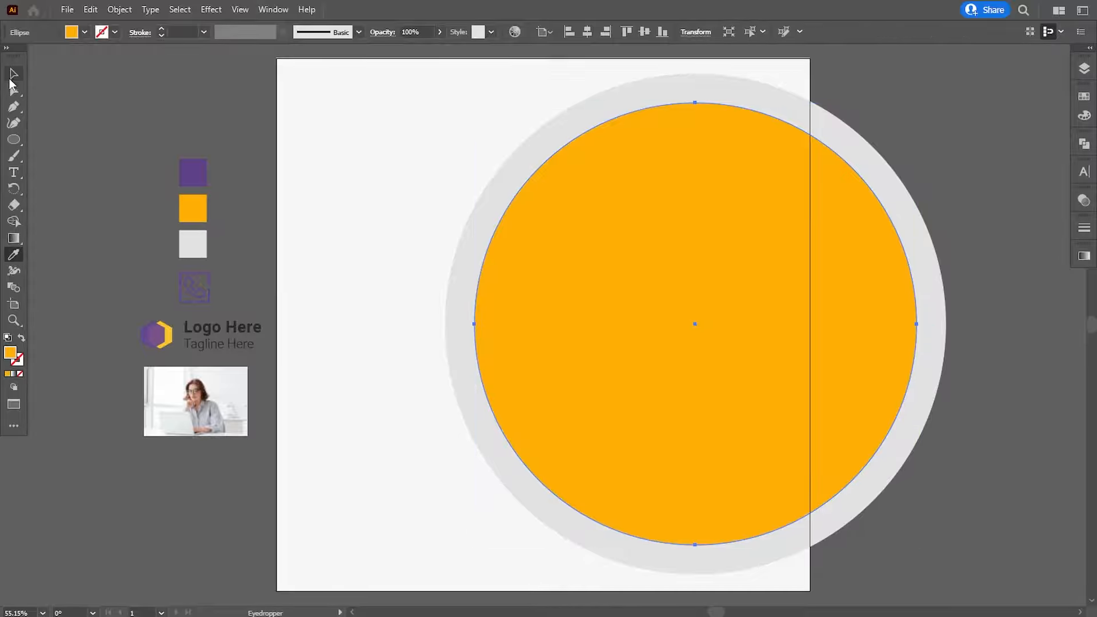
Step: Paste a copy of the orange circle in front and scale it down around its centre to about 816 px
left_click(91, 10)
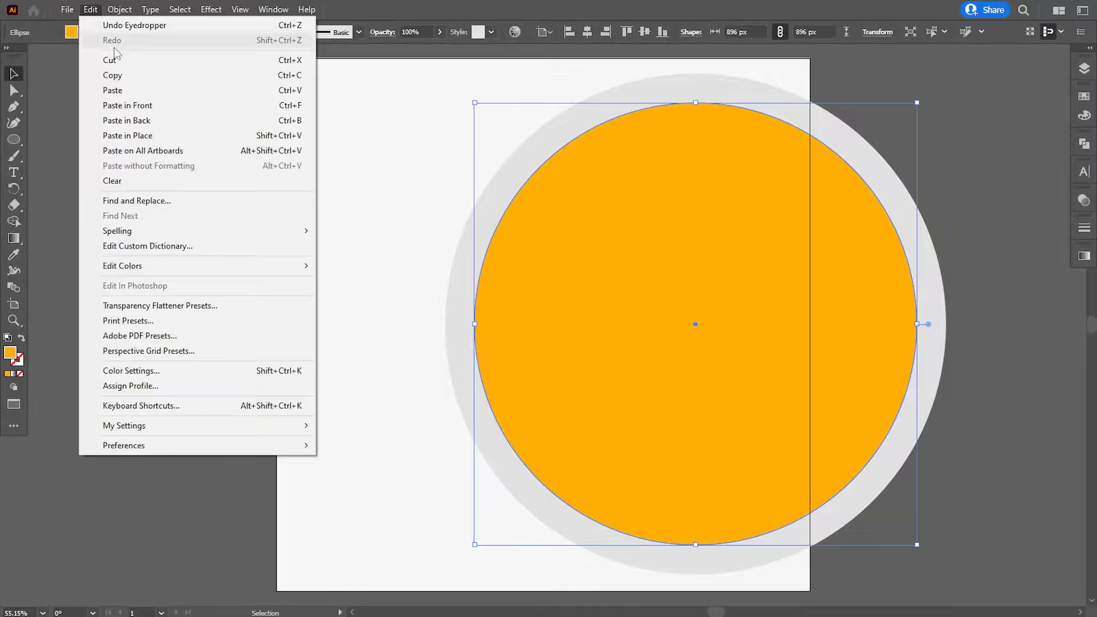
left_click(135, 76)
left_click(90, 9)
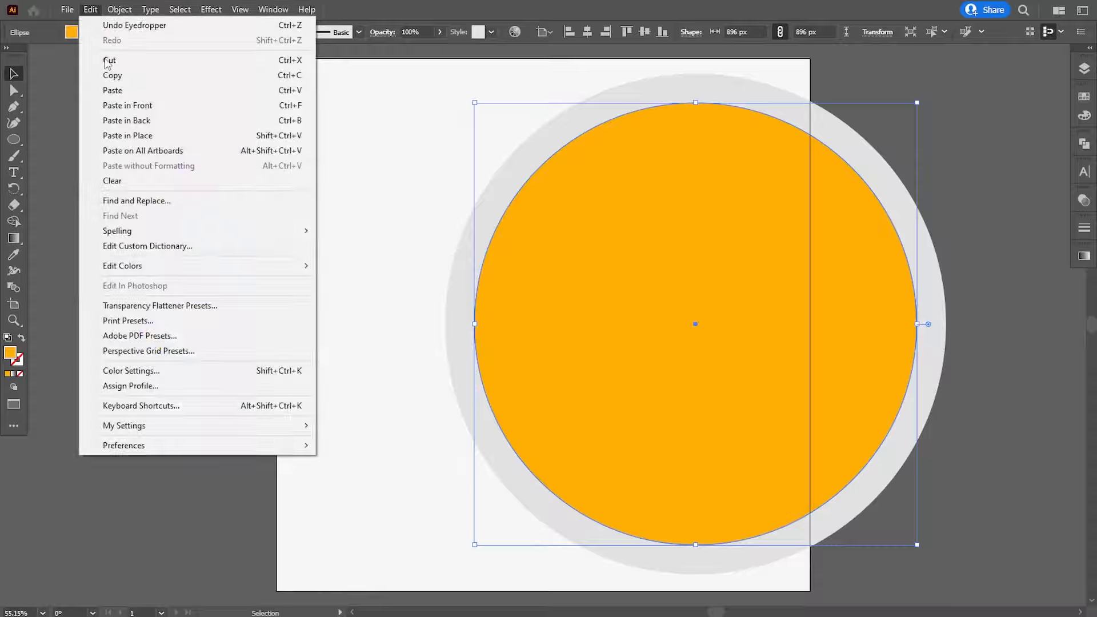
left_click(142, 108)
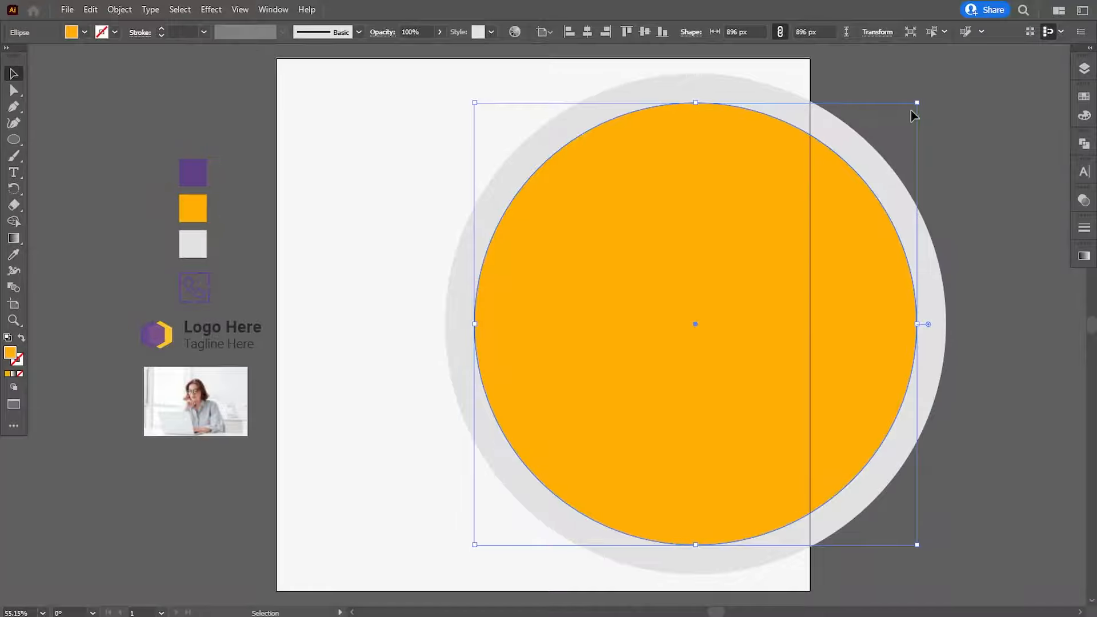
left_click_drag(916, 103, 897, 120)
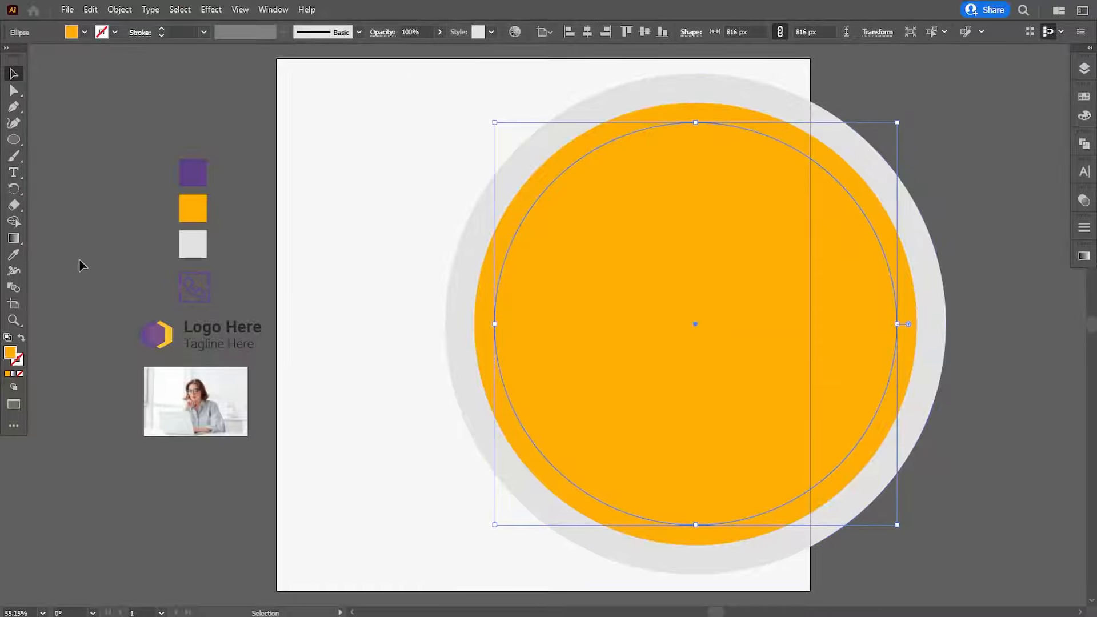
Step: Change the innermost circle's fill to a very light grey so the orange circle reads as a ring
double_click(11, 356)
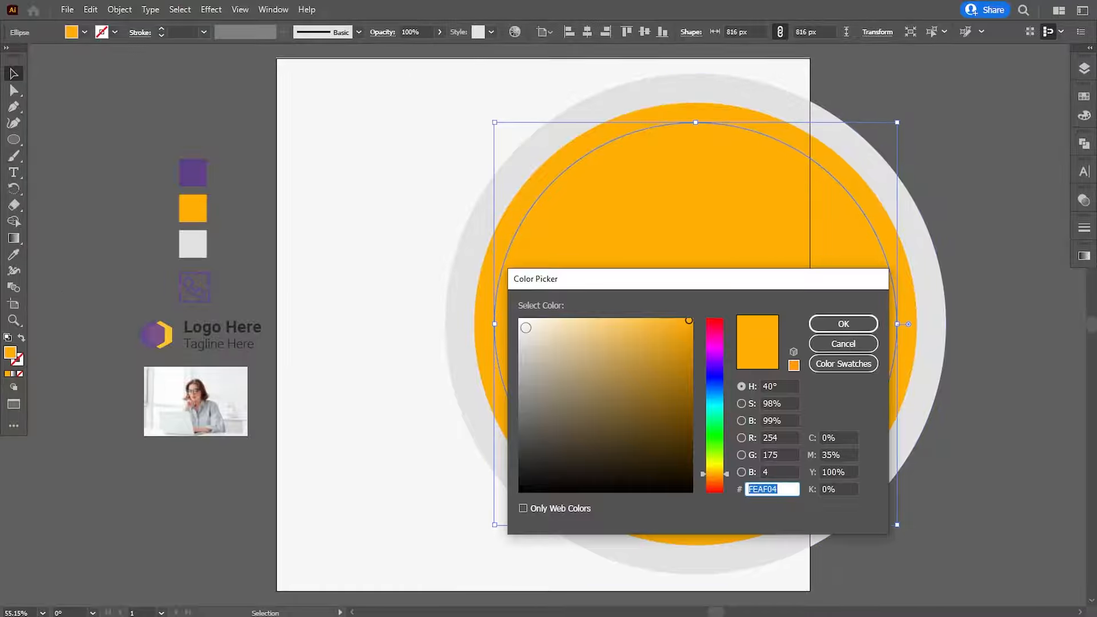
left_click_drag(525, 327, 513, 329)
left_click(857, 321)
left_click(447, 341)
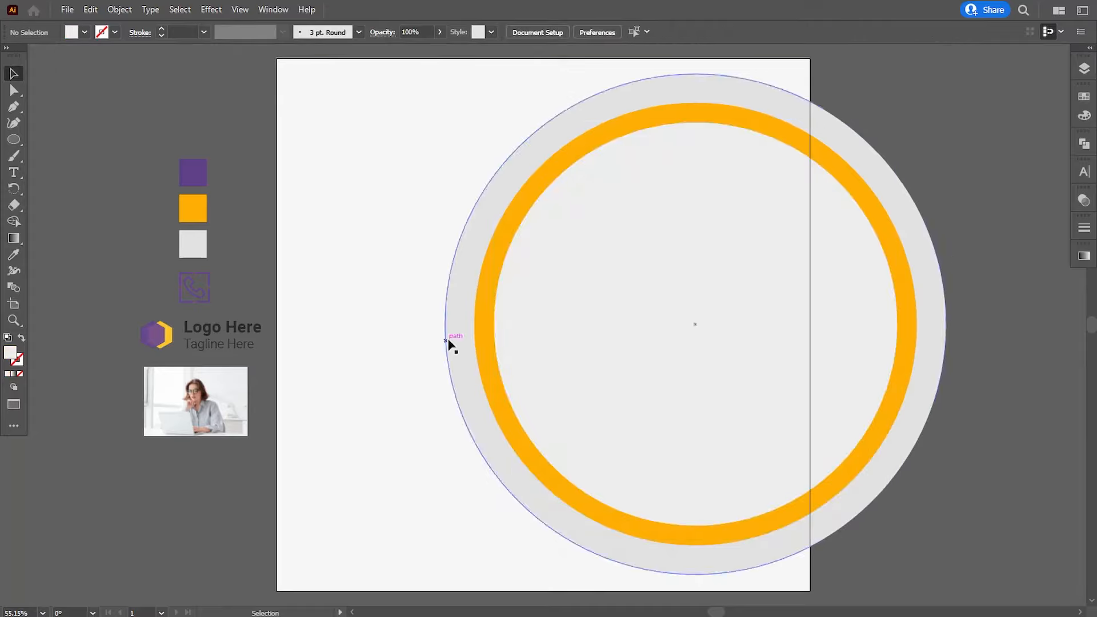
Step: Draw a wide rectangle from the artboard's left edge to near the circles' centre and fill it with the purple swatch colour
left_click(8, 147)
left_click_drag(6, 146, 50, 144)
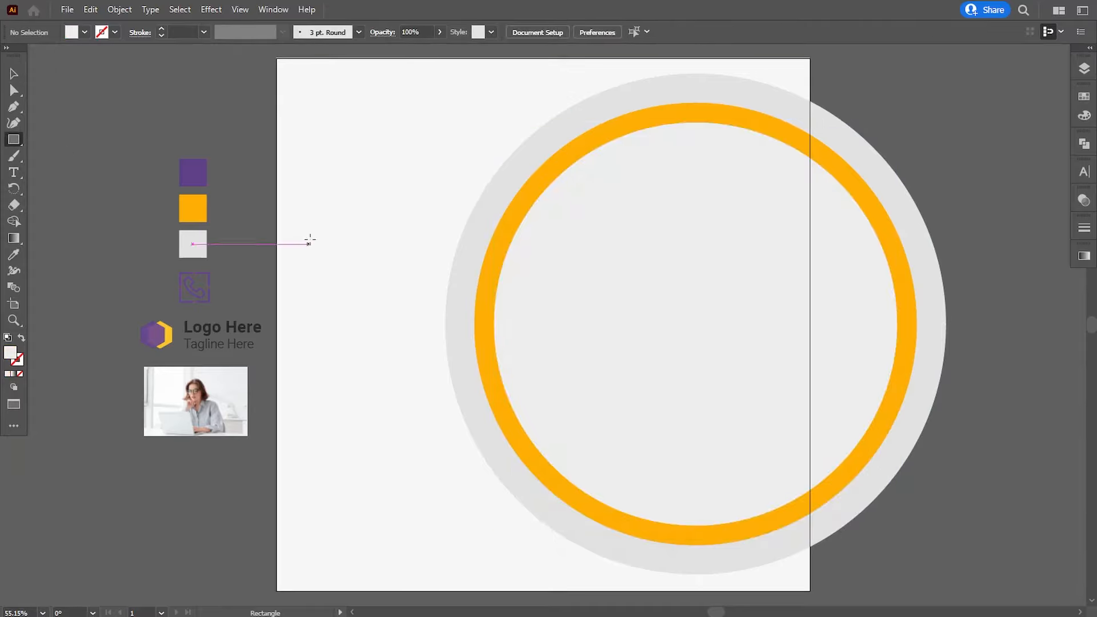
left_click_drag(276, 175, 677, 458)
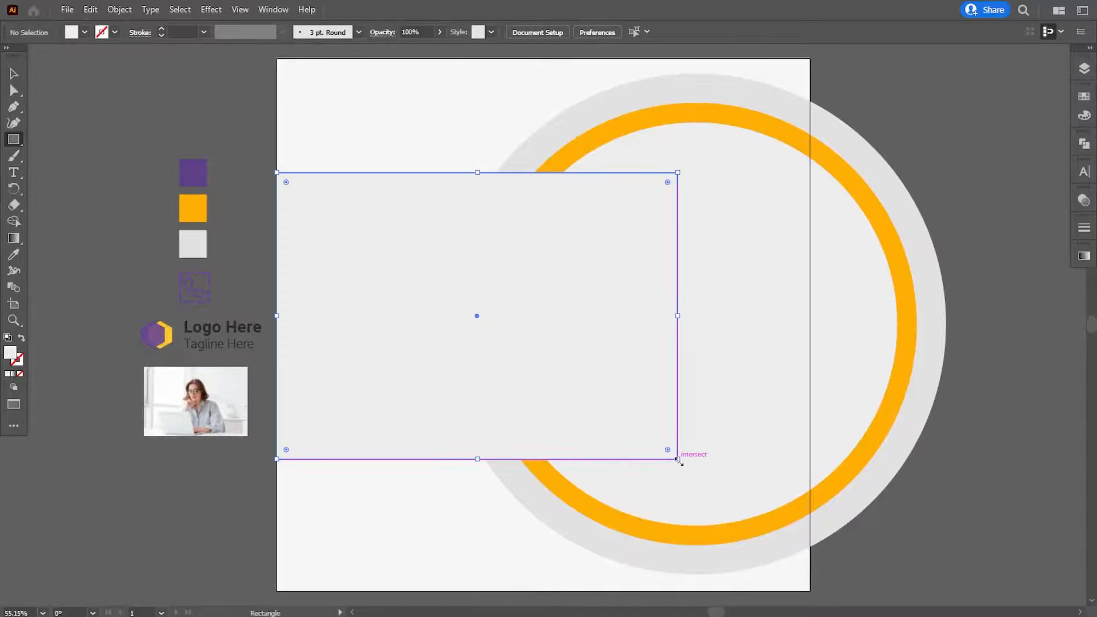
left_click(13, 258)
left_click(196, 174)
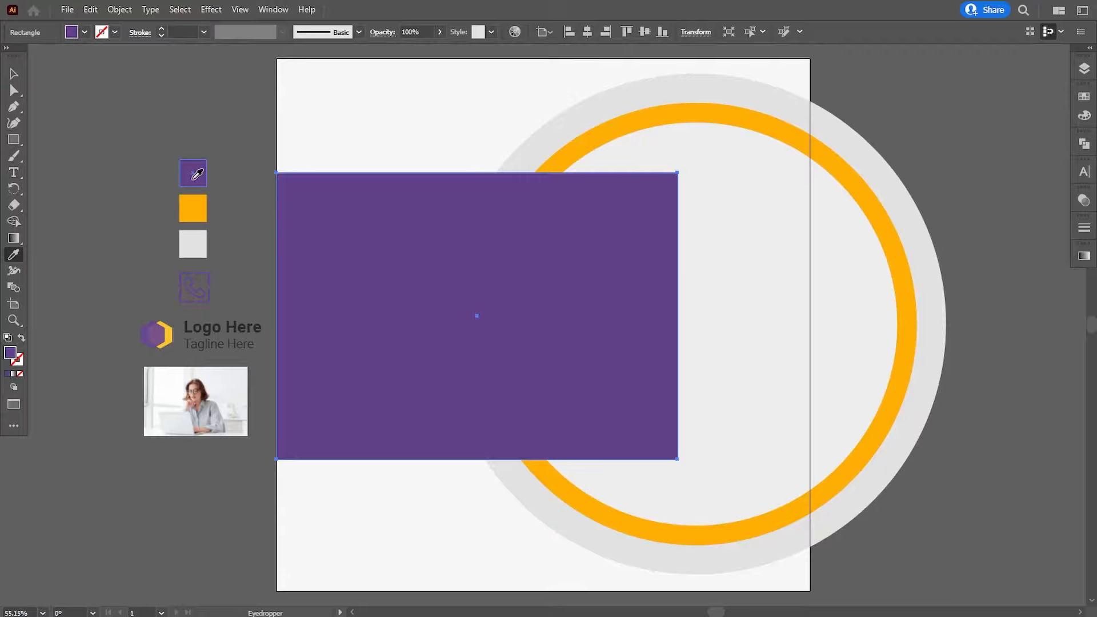
left_click(14, 73)
Step: Lower the purple rectangle to the circles' vertical centre and increase its height evenly around its own centre
left_click(421, 303)
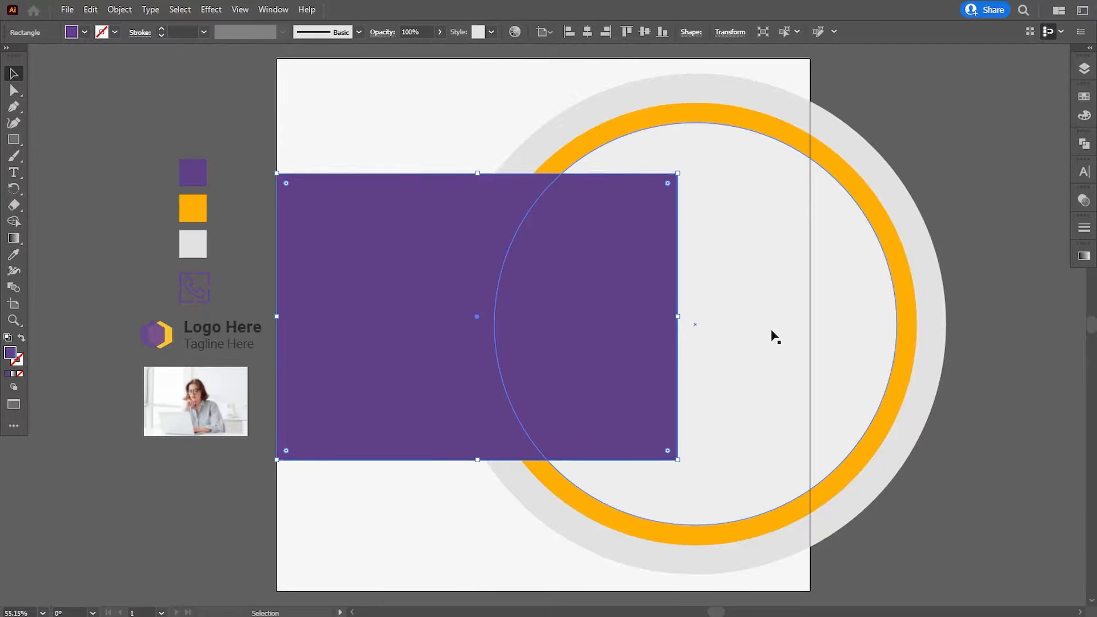
key("shift+Down")
key("shift+Down")
key("shift+Down")
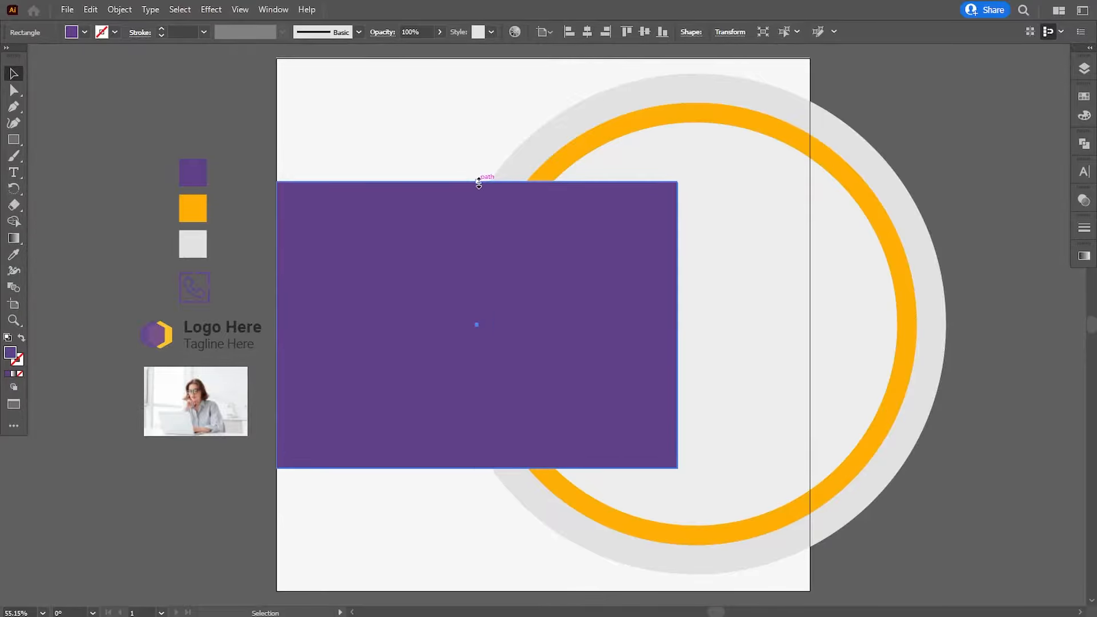
left_click_drag(478, 182, 479, 172)
left_click(869, 480)
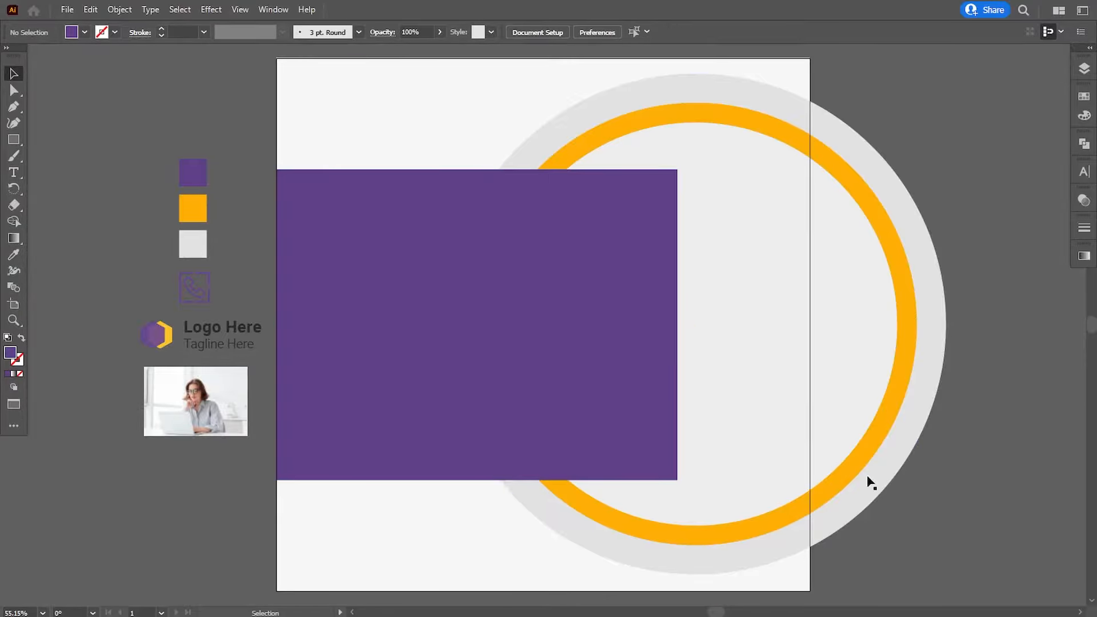
Step: Paste a copy of the innermost light grey circle in front and bring it above the purple rectangle
left_click(771, 310)
left_click(90, 10)
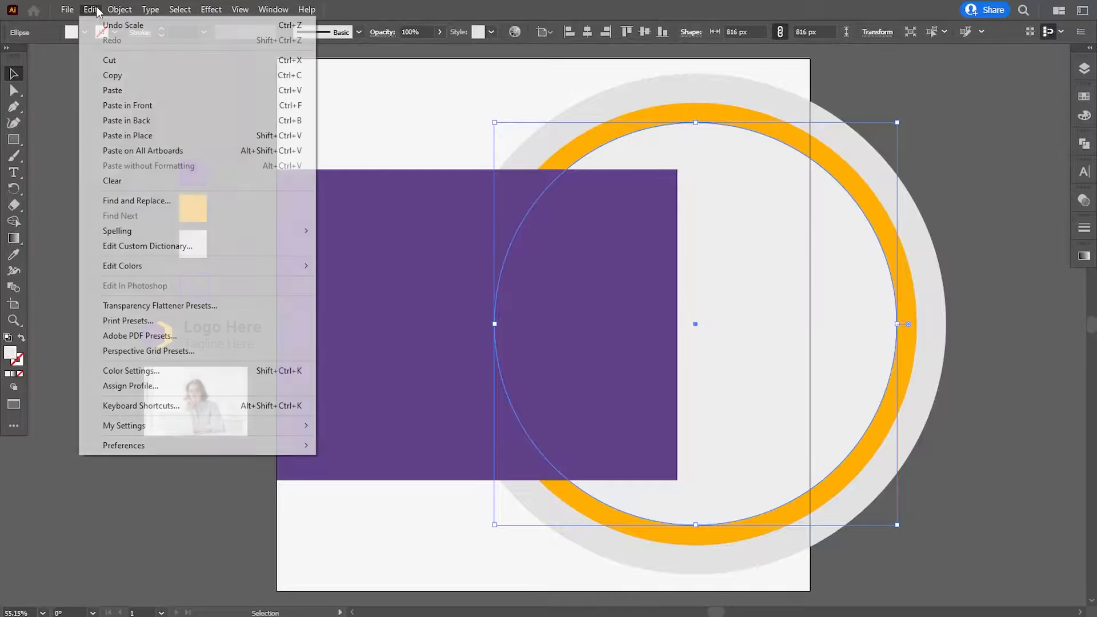
left_click(113, 76)
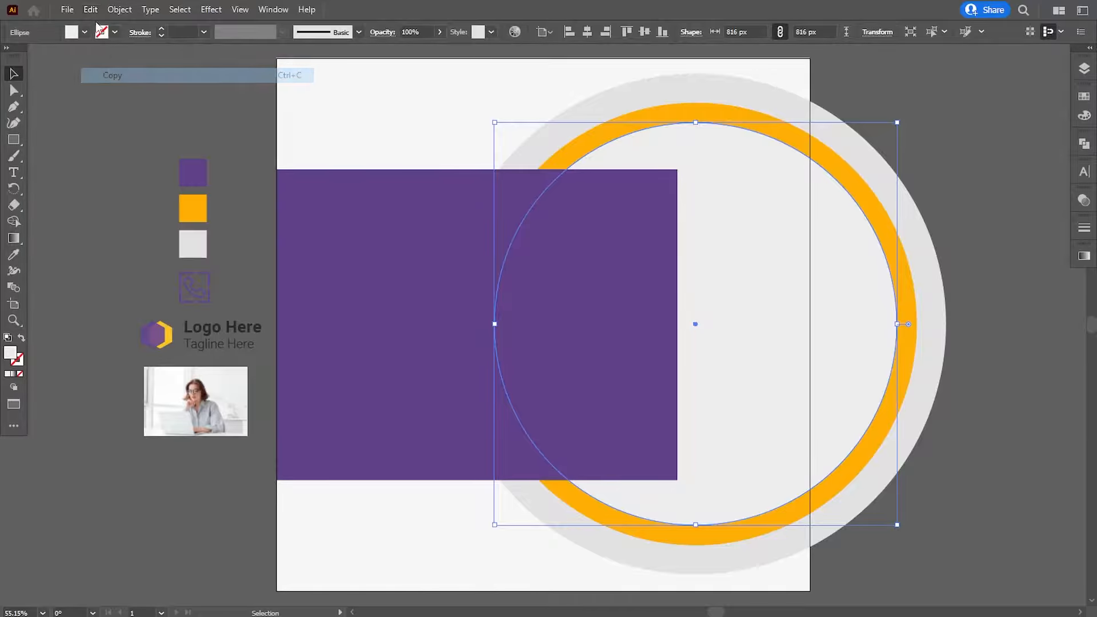
left_click(91, 9)
left_click(147, 106)
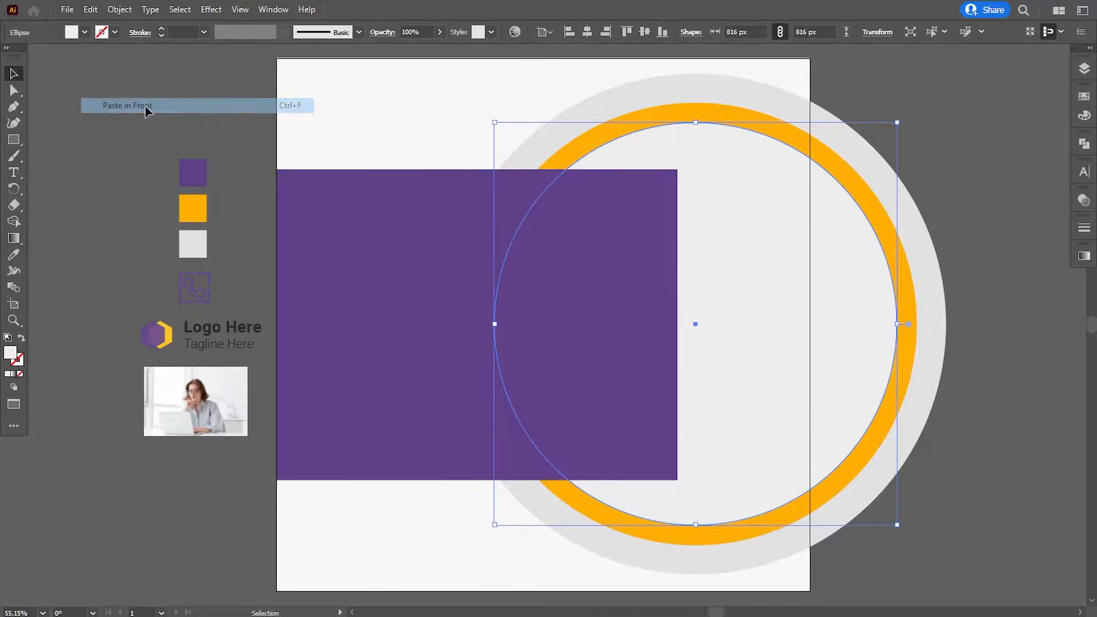
right_click(705, 337)
mouse_move(759, 521)
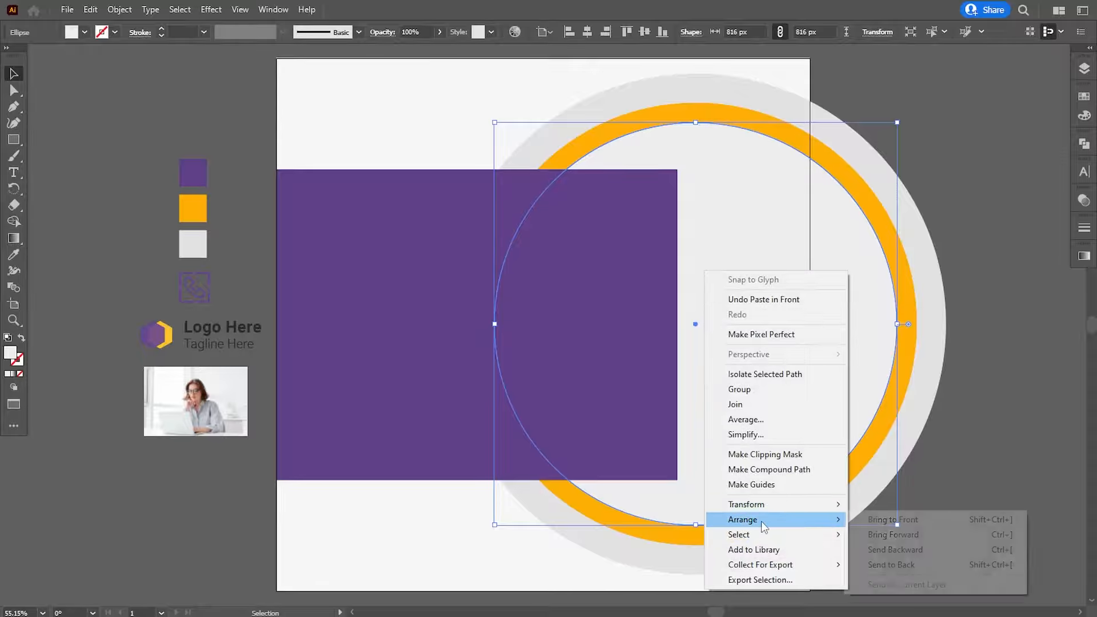
left_click(864, 520)
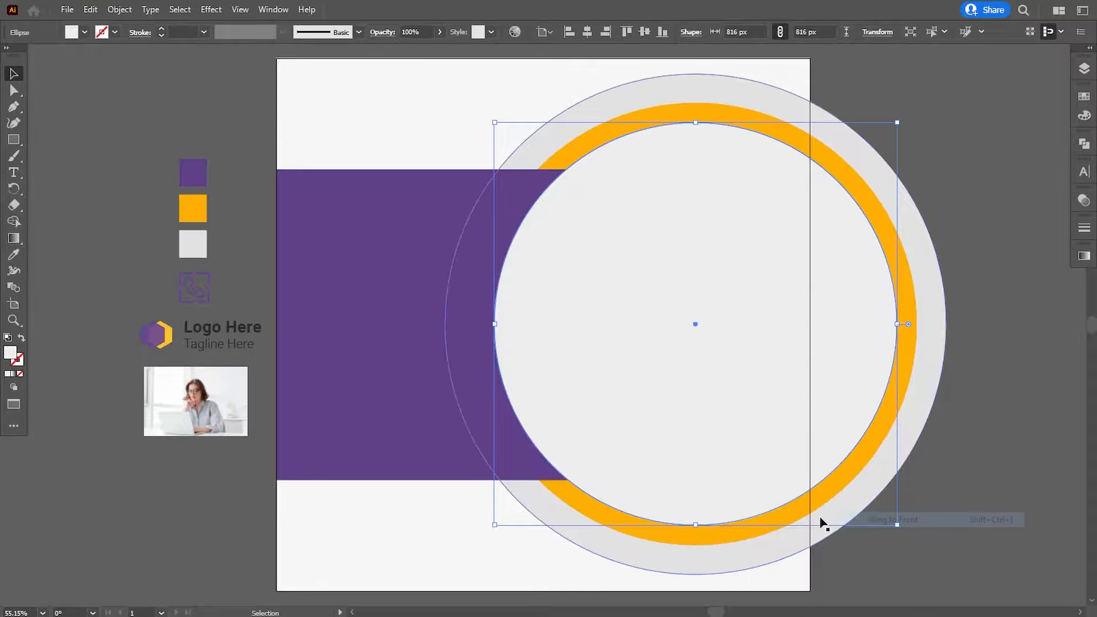
Step: Subtract the copied circle from the purple rectangle with Minus Front to give it a concave curved edge
left_click(420, 384, "shift")
left_click(1084, 146)
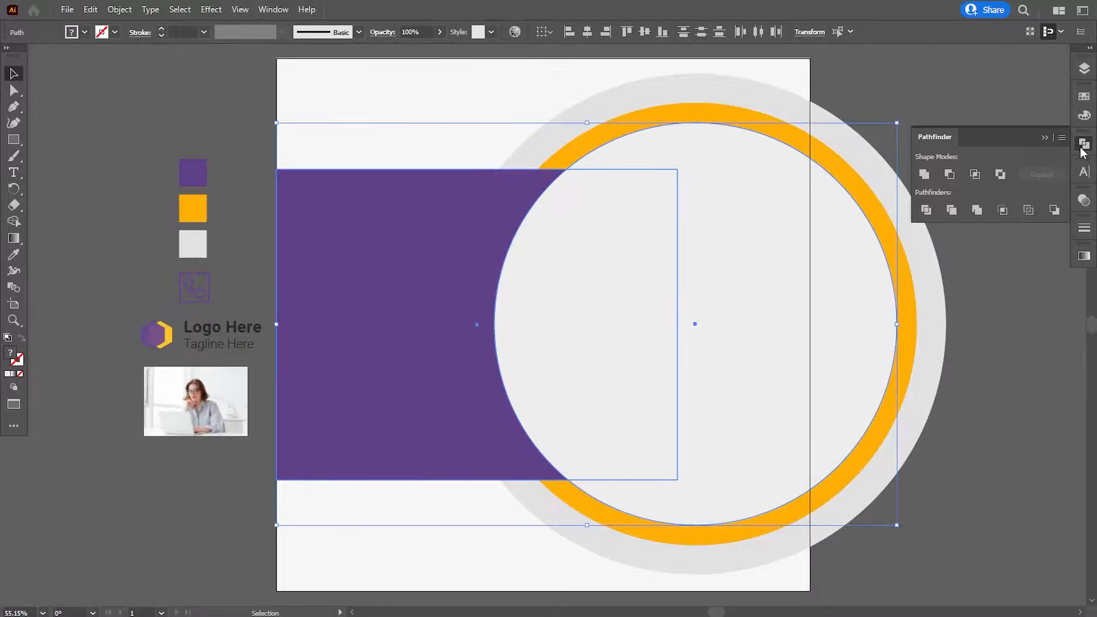
left_click(949, 174)
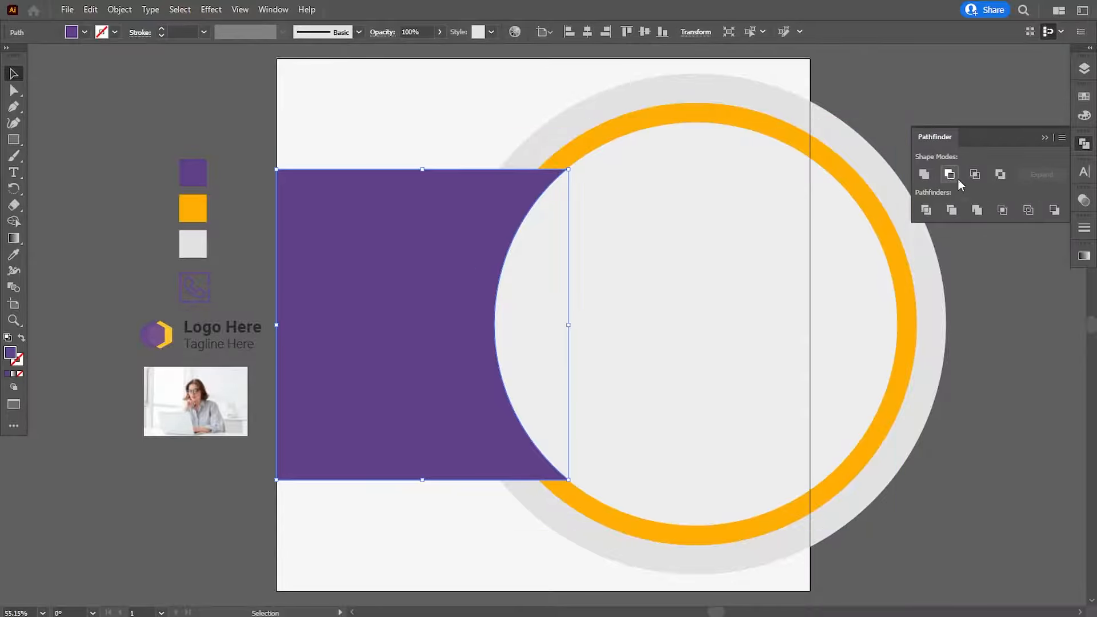
left_click(1043, 138)
left_click(973, 237)
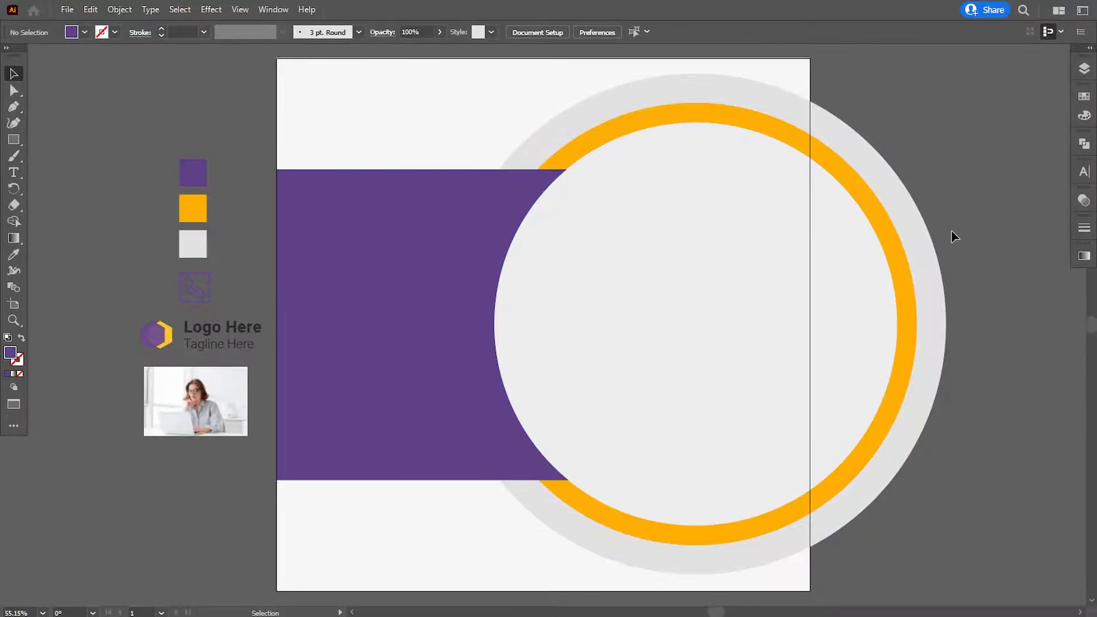
Step: Move the logo group onto the artboard's upper-left area above the purple shape and bring it to the front
key("ctrl+minus")
left_click_drag(234, 343, 379, 134)
right_click(383, 136)
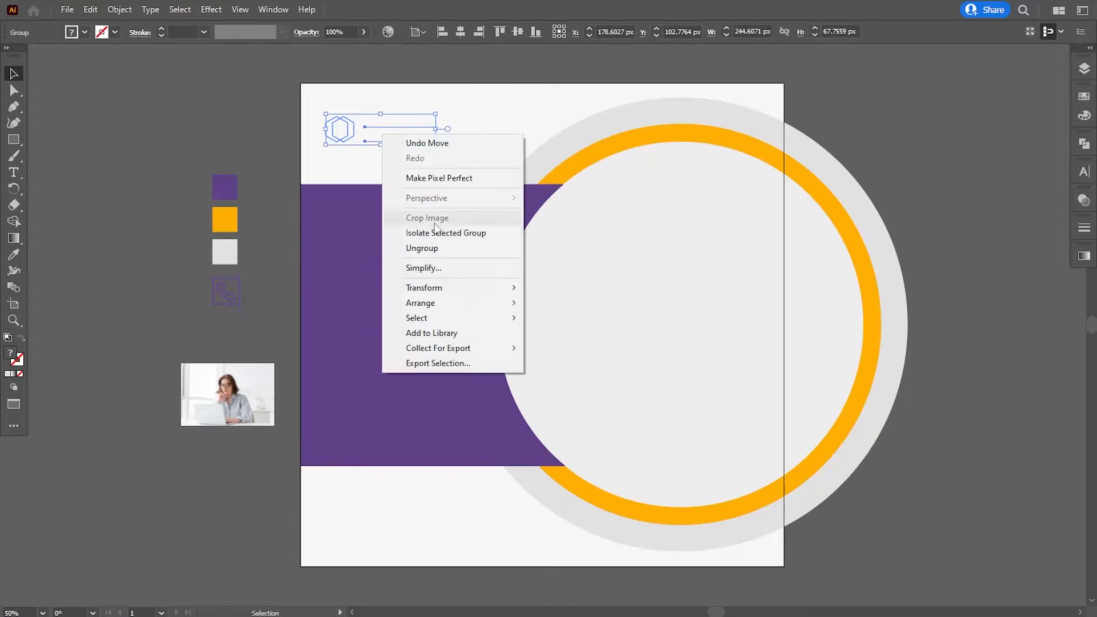
left_click(565, 301)
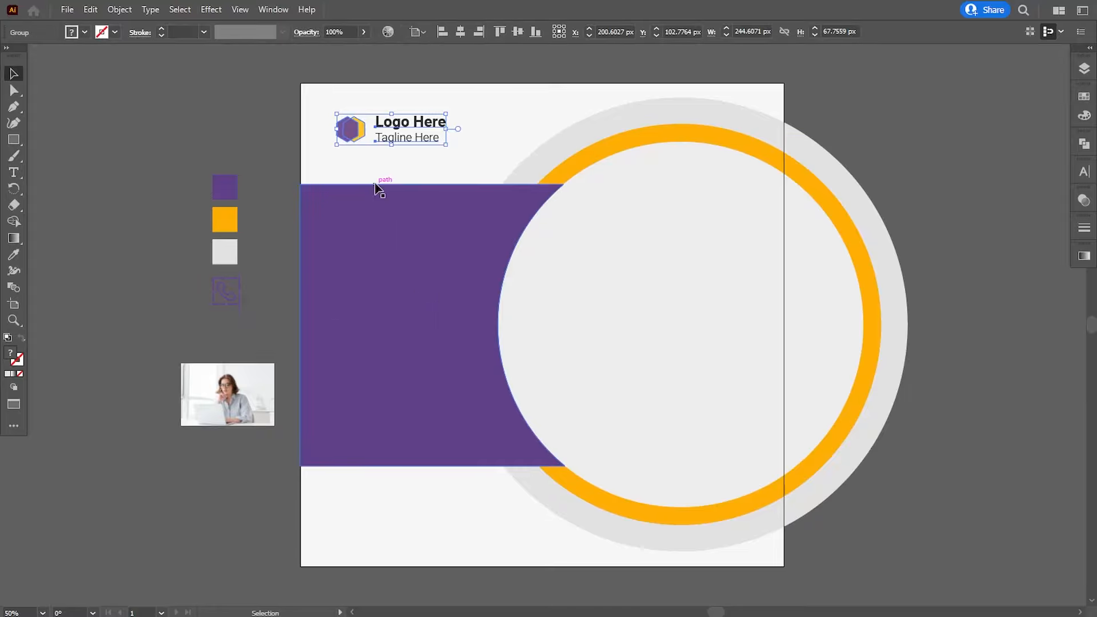
Step: Nudge the logo group right and down to about X 202.6 px, Y 112.8 px
key("Right")
key("Right")
key("Right")
key("Right")
key("Right")
key("Right")
key("Left")
key("Left")
key("Down")
key("Down")
key("Down")
key("Down")
key("Down")
key("Down")
key("Down")
key("Down")
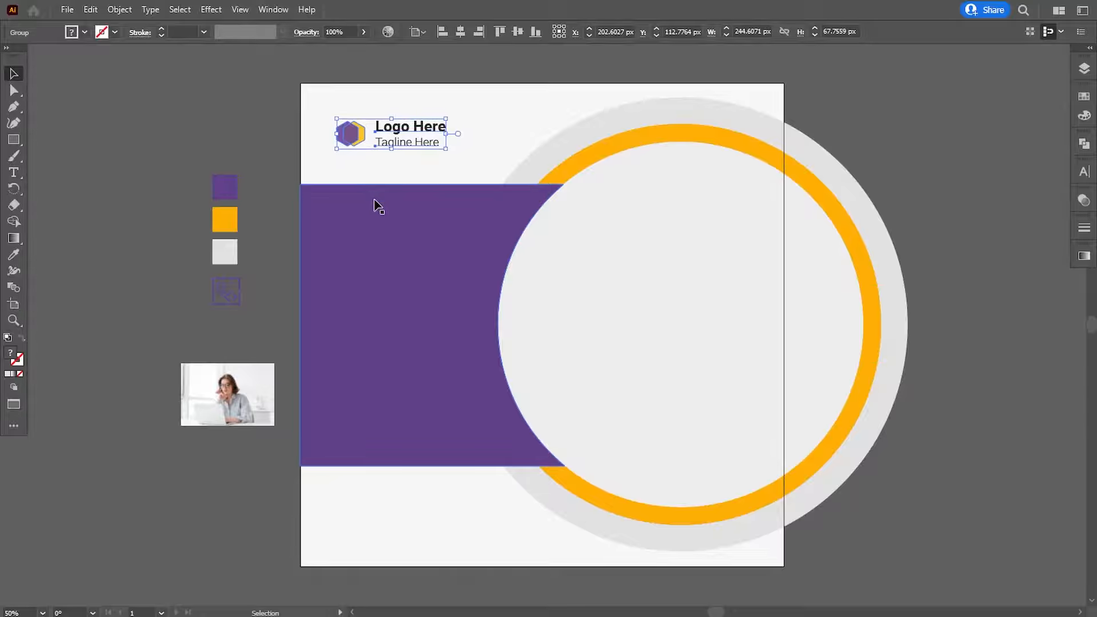
Step: Show the rulers, place a vertical guide near the logo's left edge and align the logo to it
left_click(196, 149)
left_click(240, 9)
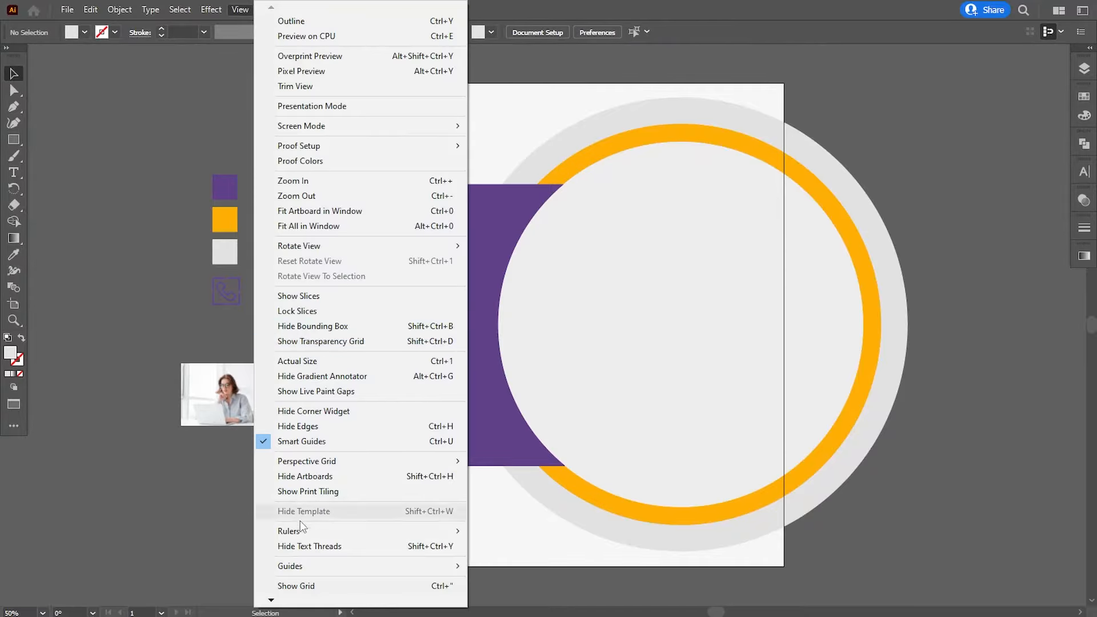
mouse_move(302, 530)
left_click(514, 530)
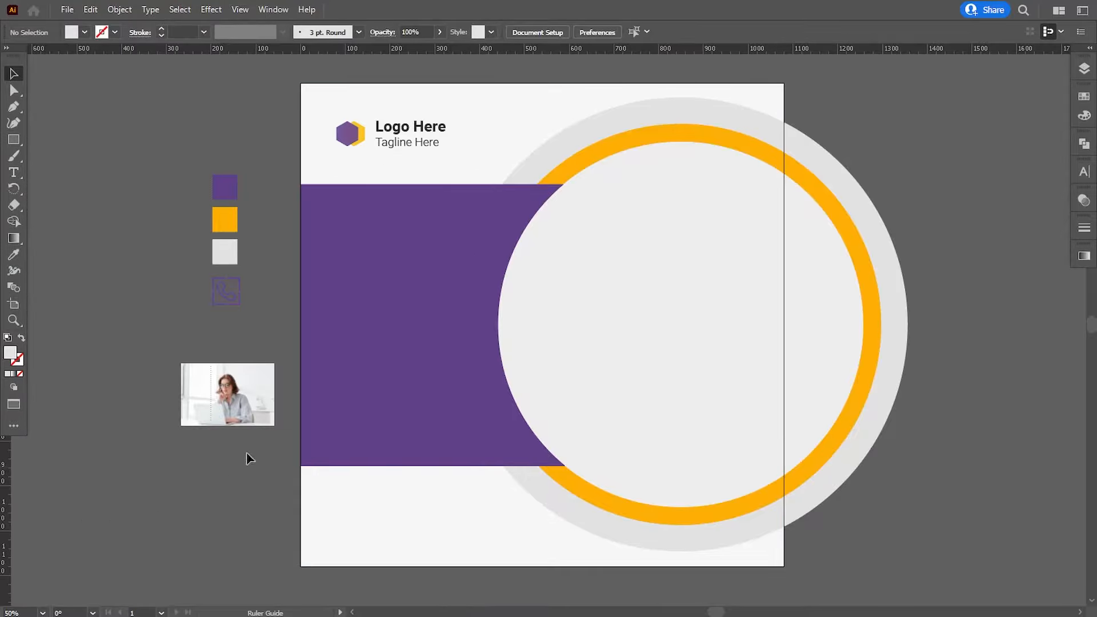
left_click_drag(336, 386, 336, 385)
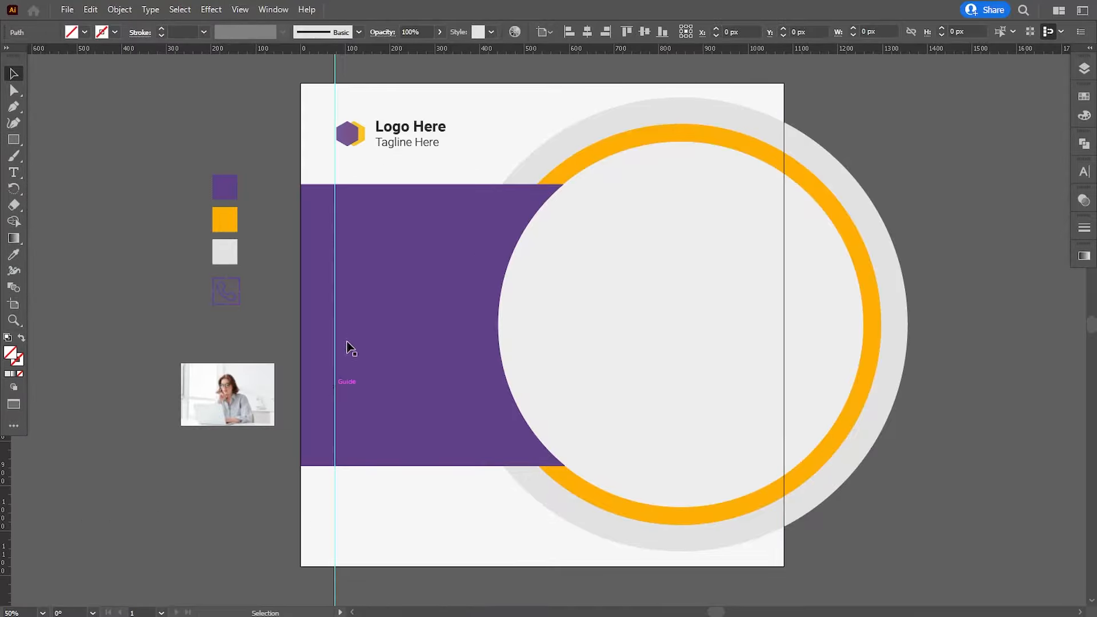
left_click(357, 131)
left_click(181, 245)
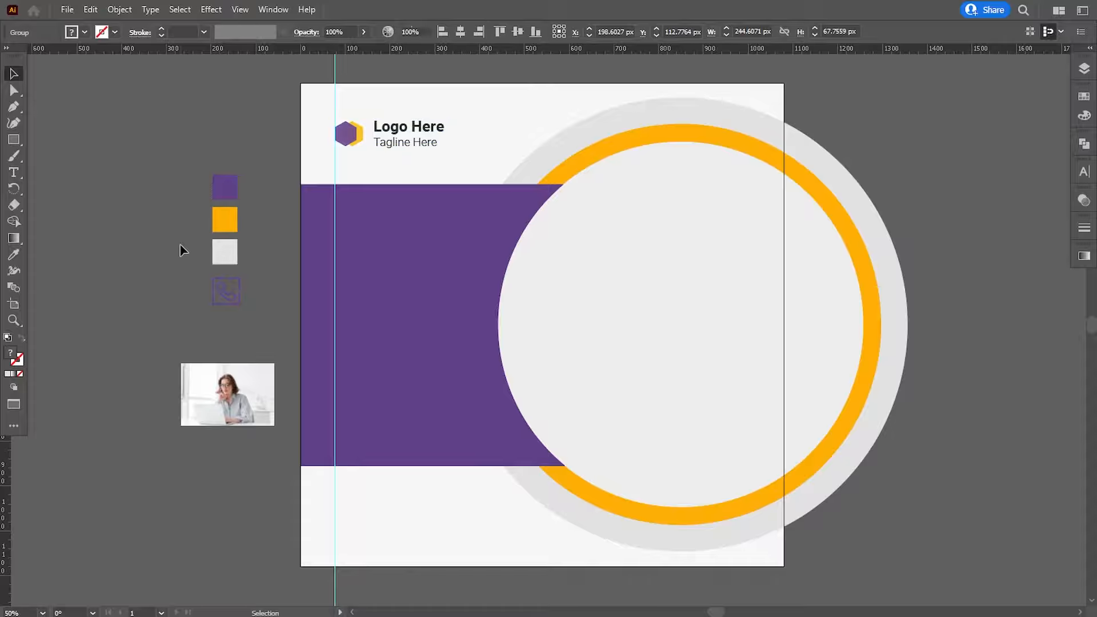
Step: Add the heading "Digital Marketing Expert" on three lines at 48 pt on the purple shape, starting at the guide
left_click(16, 174)
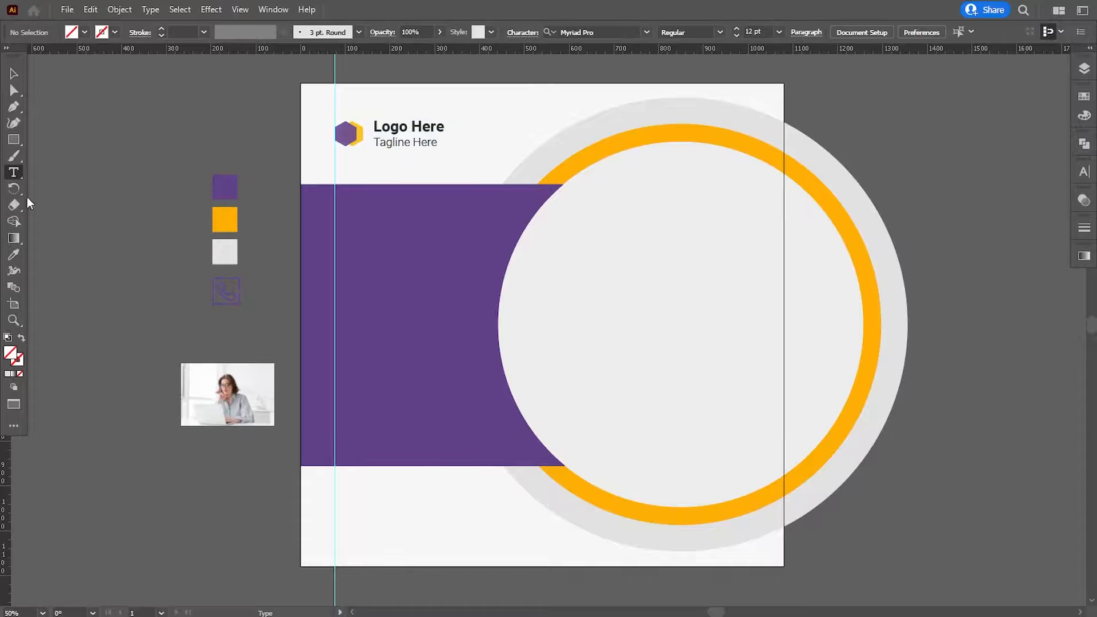
left_click(337, 220)
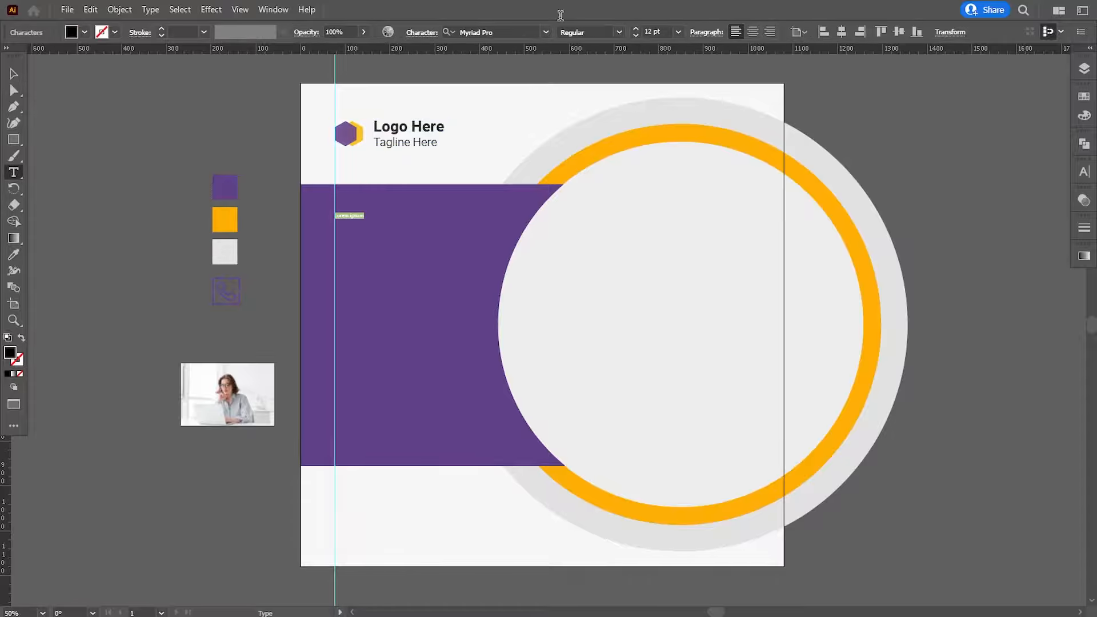
left_click(679, 32)
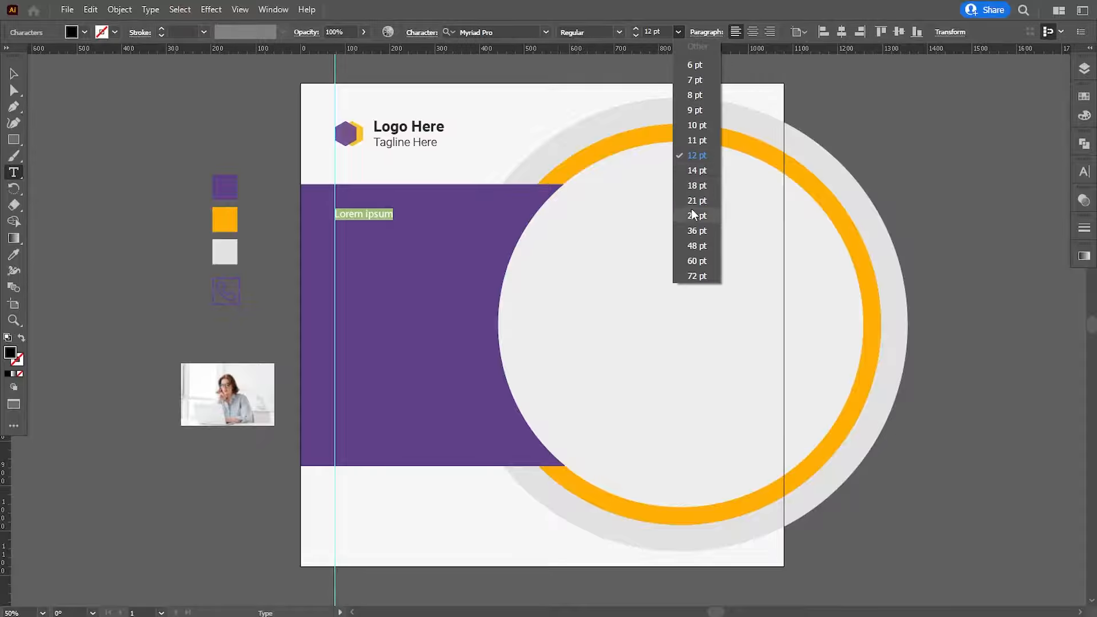
left_click(694, 246)
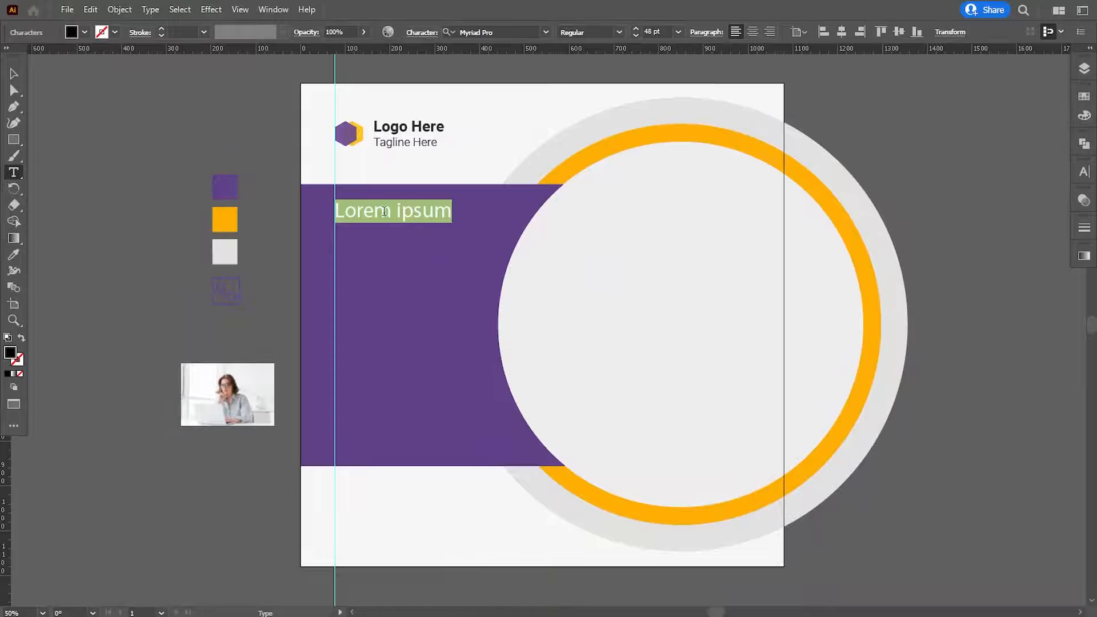
left_click(336, 216)
key("ctrl+a")
type("D")
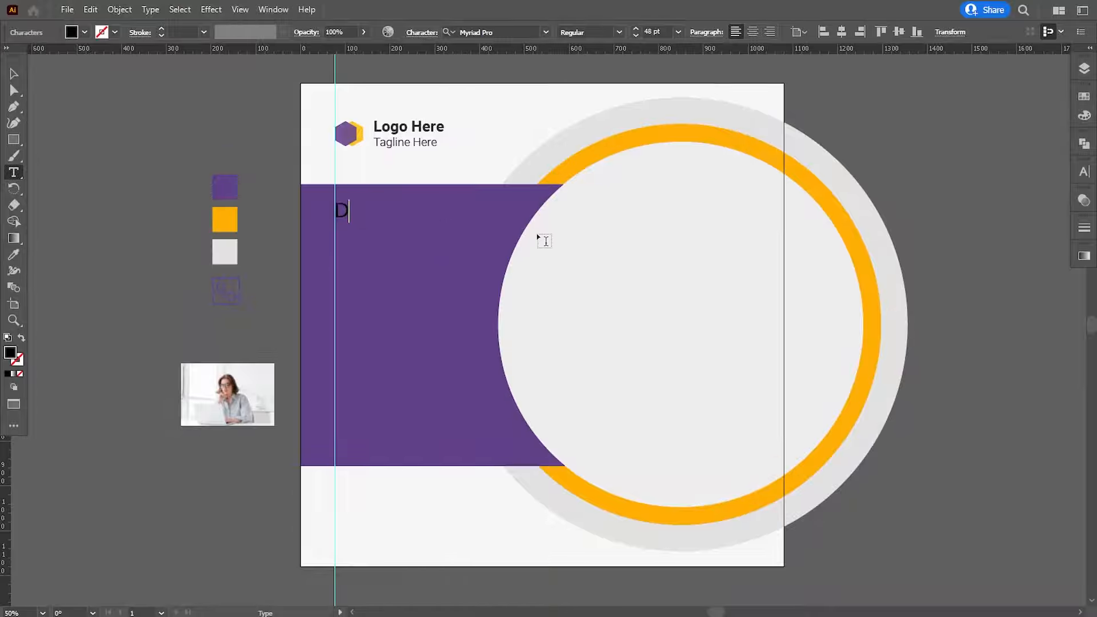
type("igital Marketing Expert")
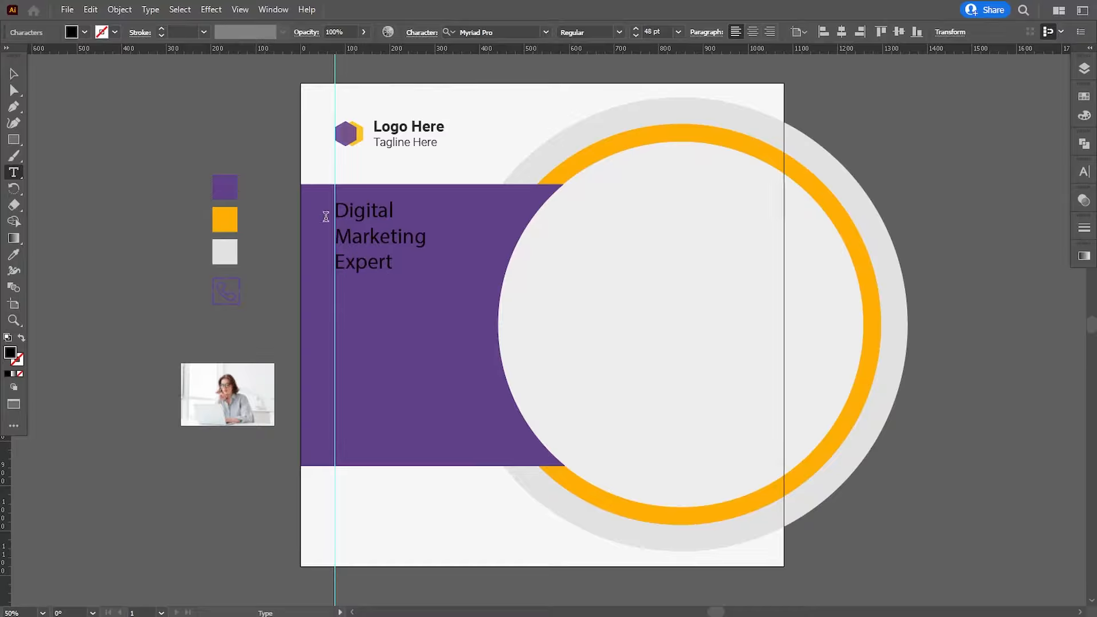
Step: Set the font of the whole heading to Roboto Black
left_click_drag(333, 215, 428, 283)
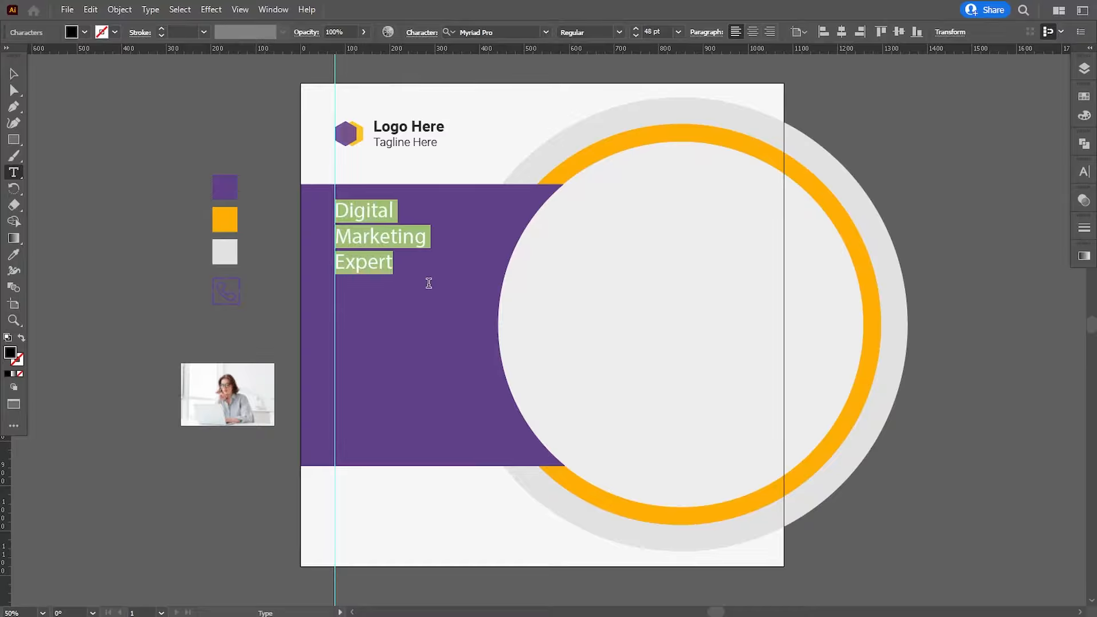
left_click(494, 33)
type("robo")
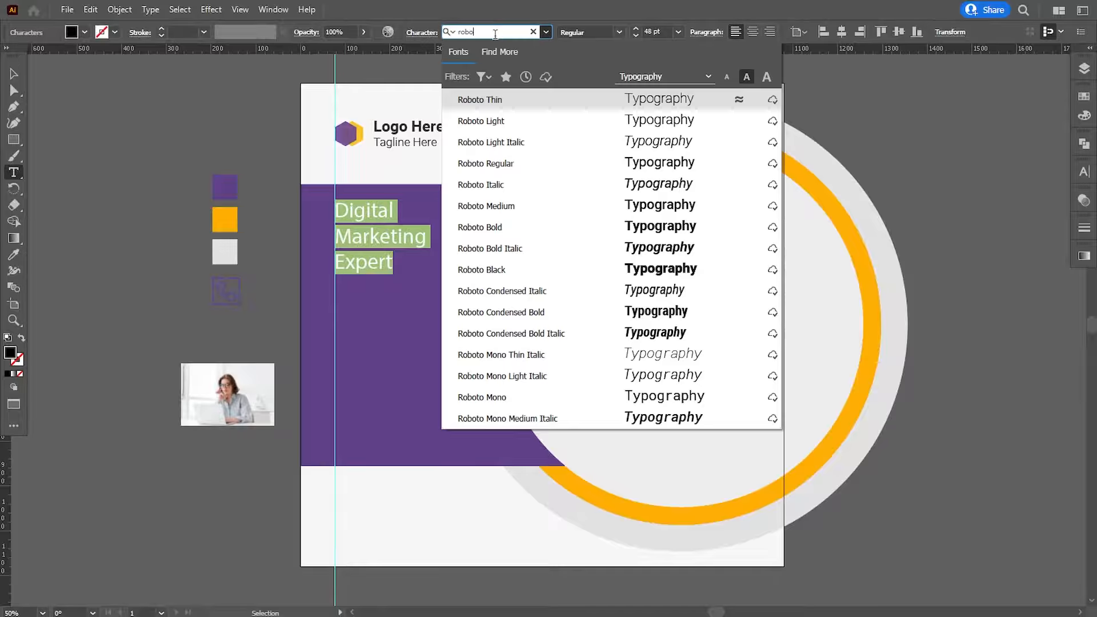
left_click(501, 276)
Step: Increase the heading's font size to 80 pt and change its font style to Bold
left_click(654, 31)
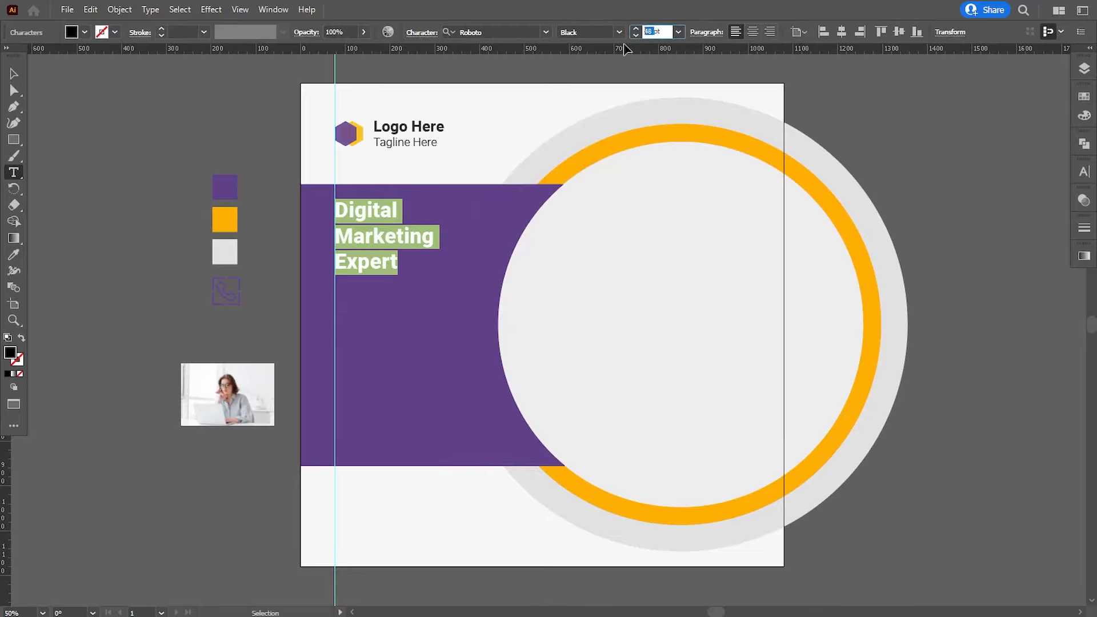
key("Up")
key("Up")
key("Up")
key("Up")
key("Up")
key("Up")
key("Up")
key("Up")
key("Up")
key("Up")
key("Up")
key("Up")
key("Up")
key("Up")
key("Up")
key("Up")
key("Up")
key("Up")
key("Up")
key("Up")
key("Up")
key("Up")
key("Up")
key("Up")
key("Up")
key("Up")
key("Up")
key("Up")
key("Up")
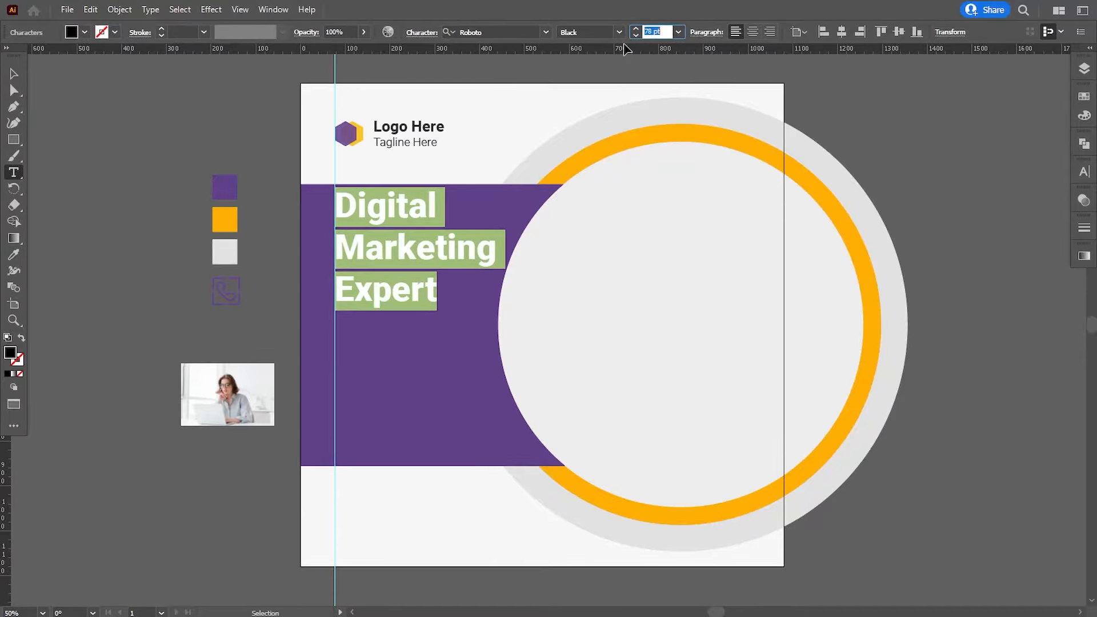
key("Up")
key("Up")
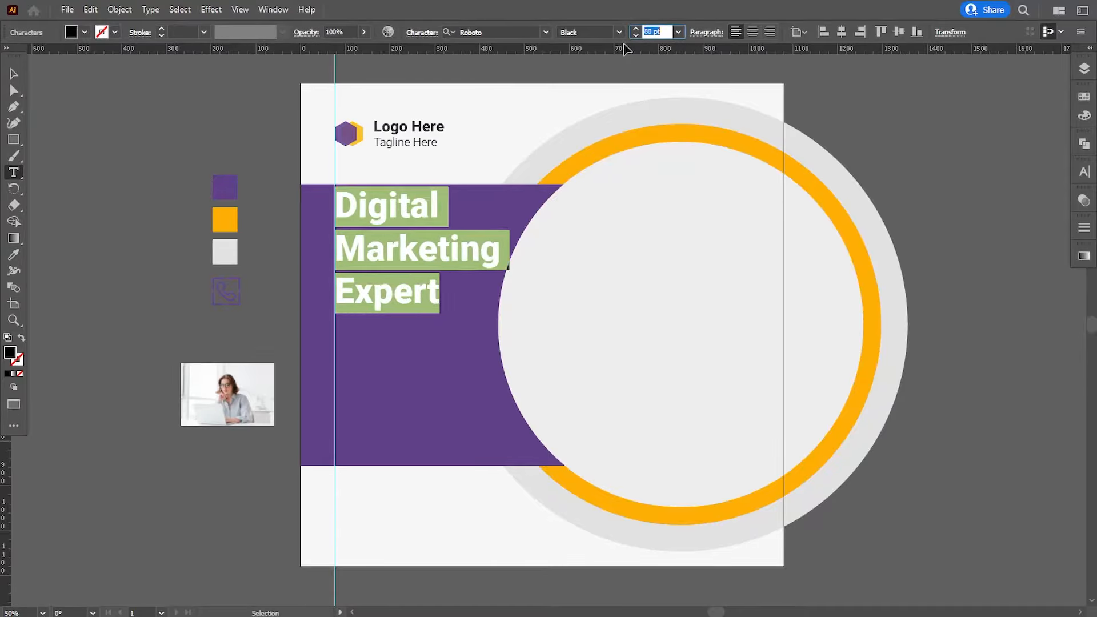
left_click(619, 32)
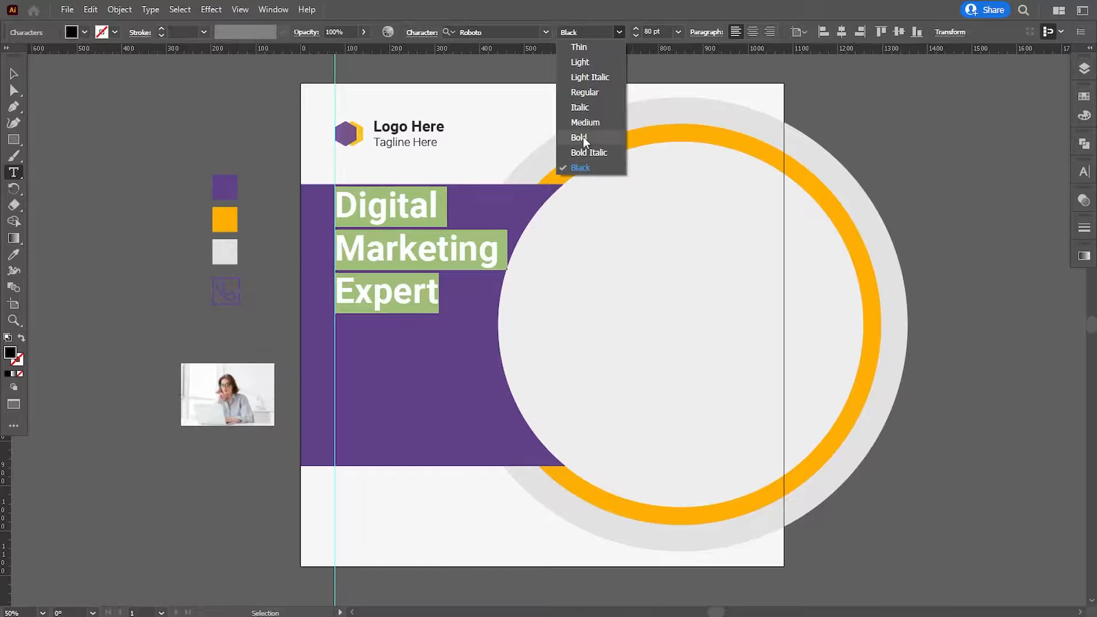
left_click(582, 137)
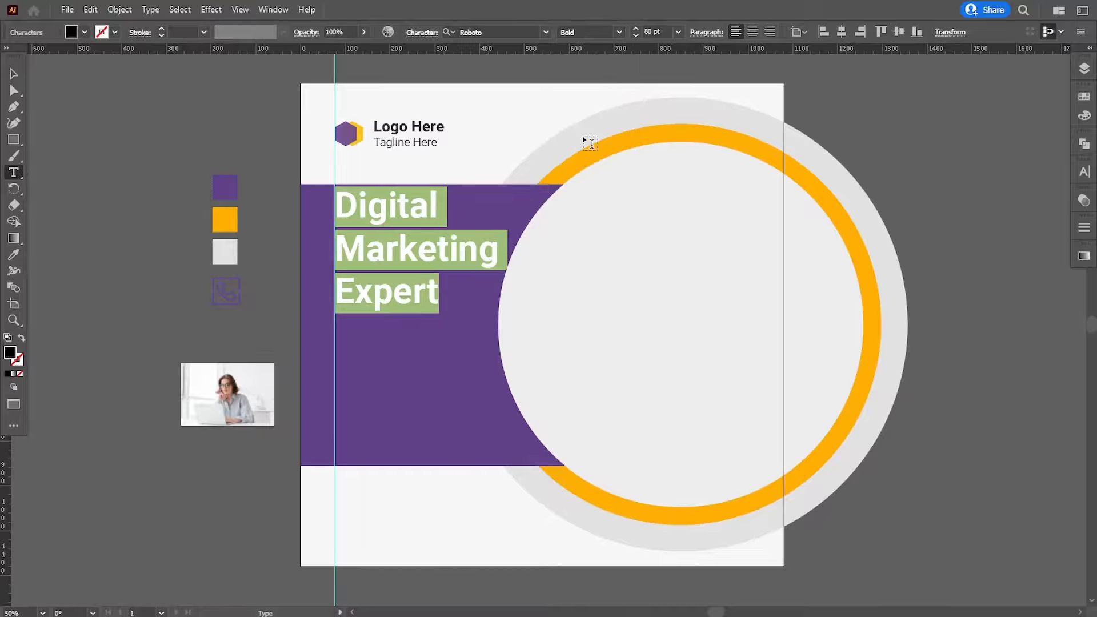
Step: Set the heading's line spacing to 92 pt
left_click(1076, 176)
left_click(1016, 228)
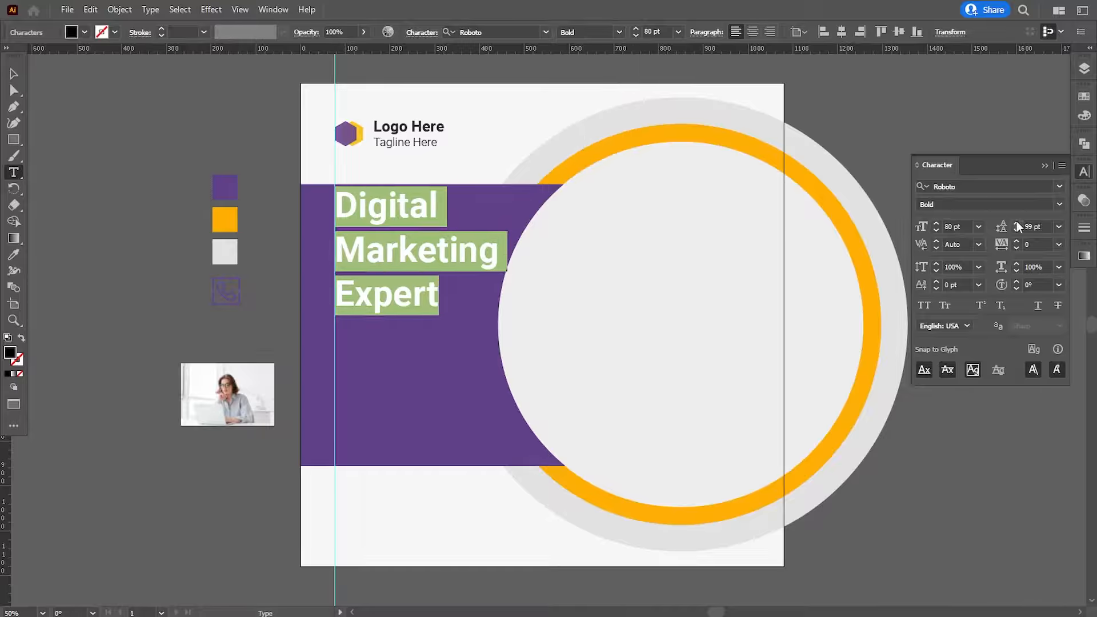
left_click(1016, 229)
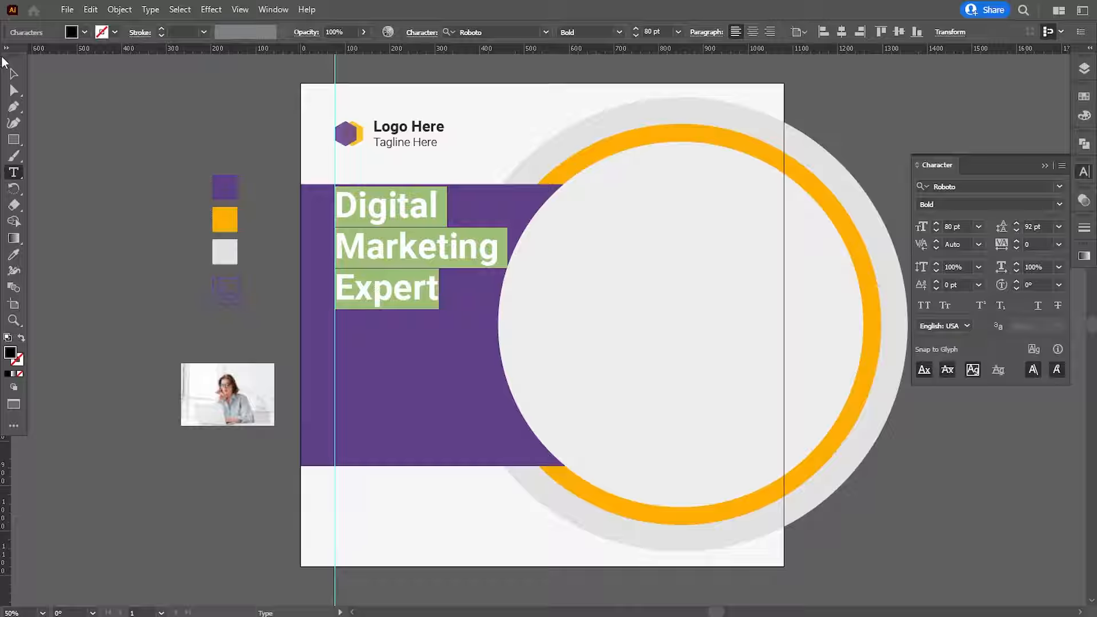
key("Escape")
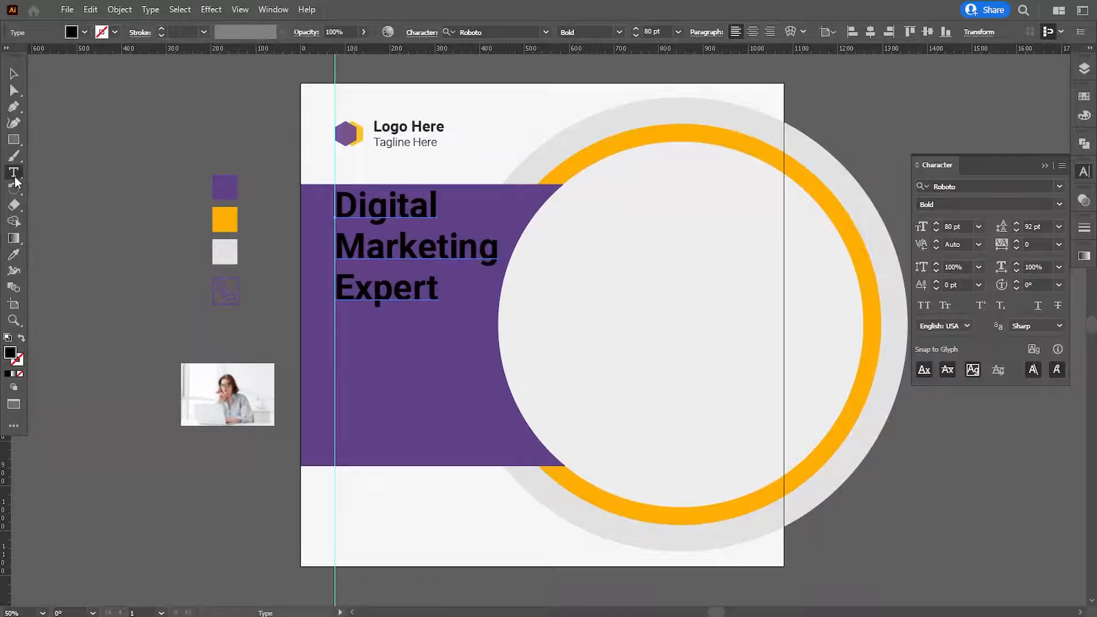
Step: Fill the word "Digital" in the heading with white (FFFFFF)
left_click_drag(338, 211, 439, 209)
double_click(11, 353)
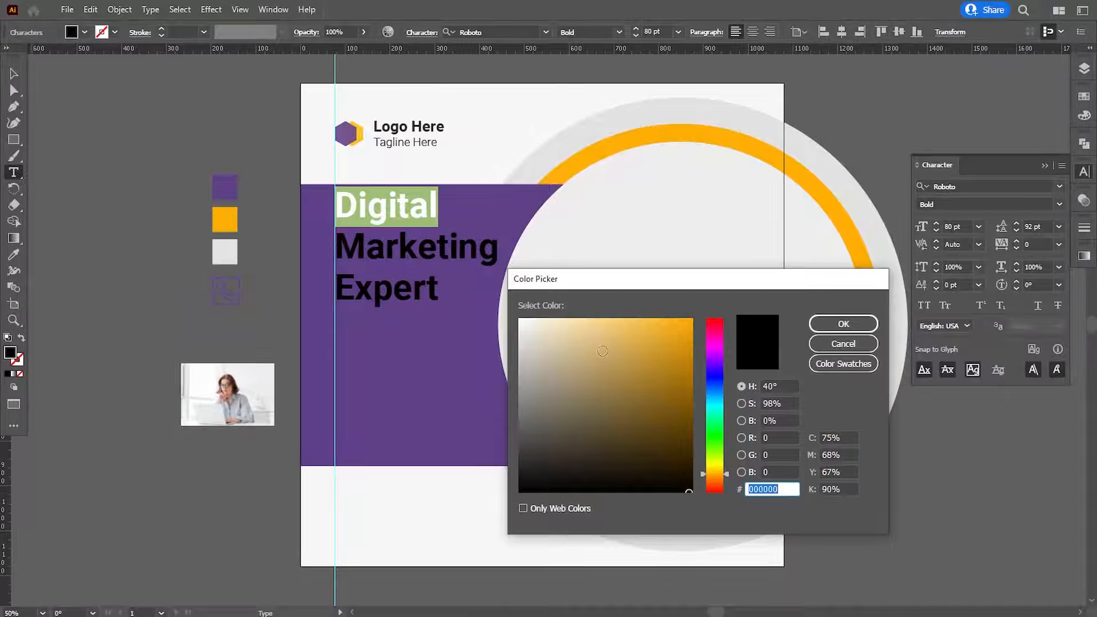
left_click_drag(595, 332, 512, 316)
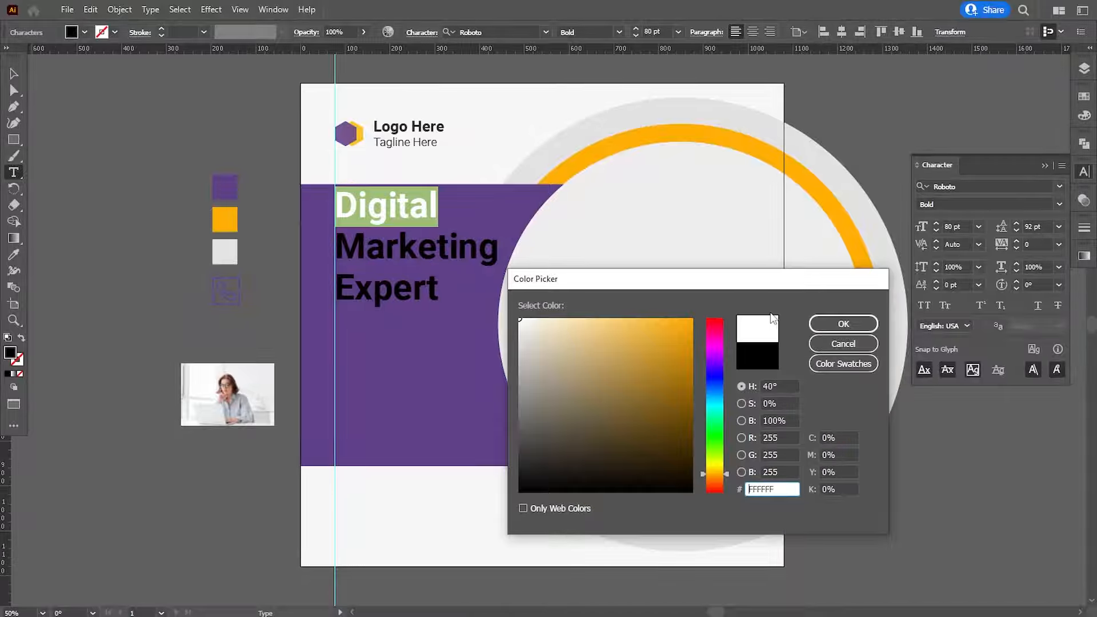
key("Return")
Step: Fill the words "Marketing Expert" in the heading with the orange sampled from the ring
left_click(337, 253)
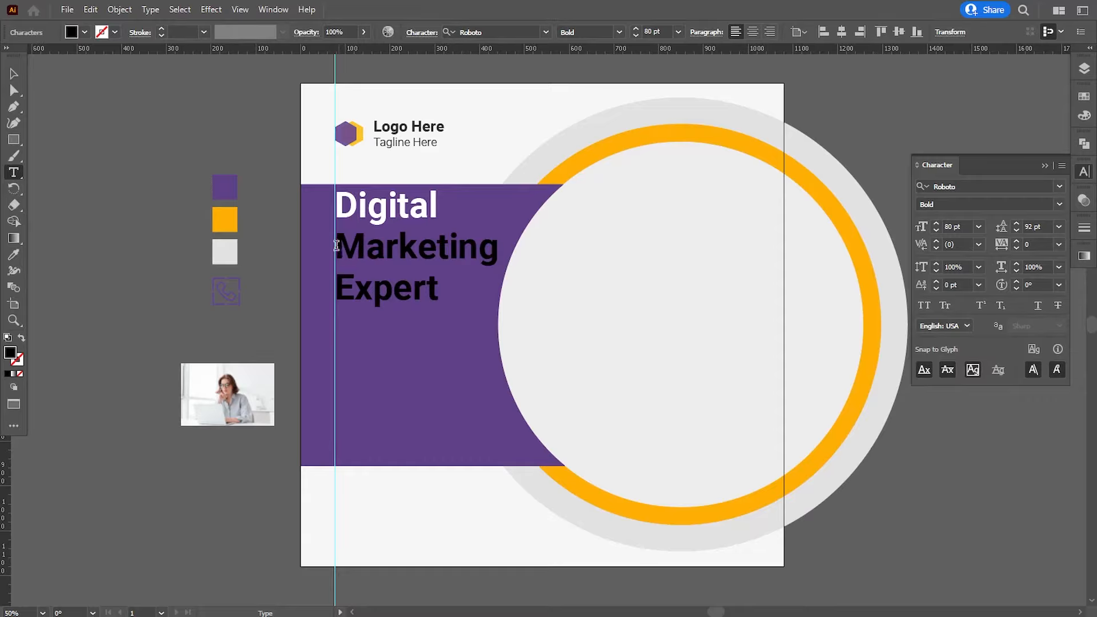
left_click_drag(337, 245, 445, 307)
left_click(14, 254)
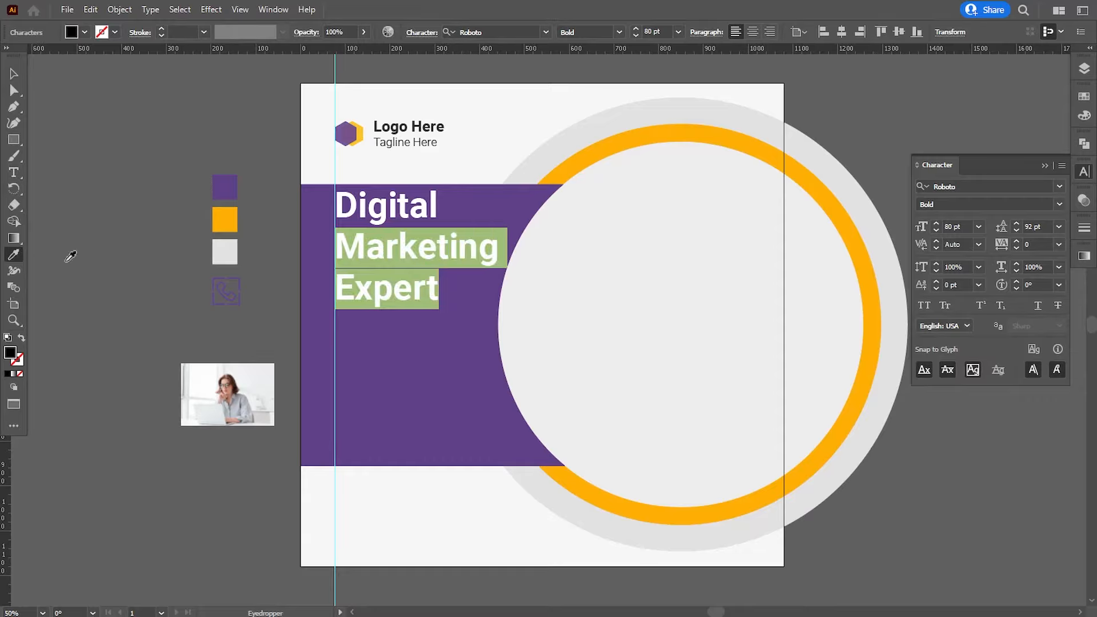
left_click(601, 148)
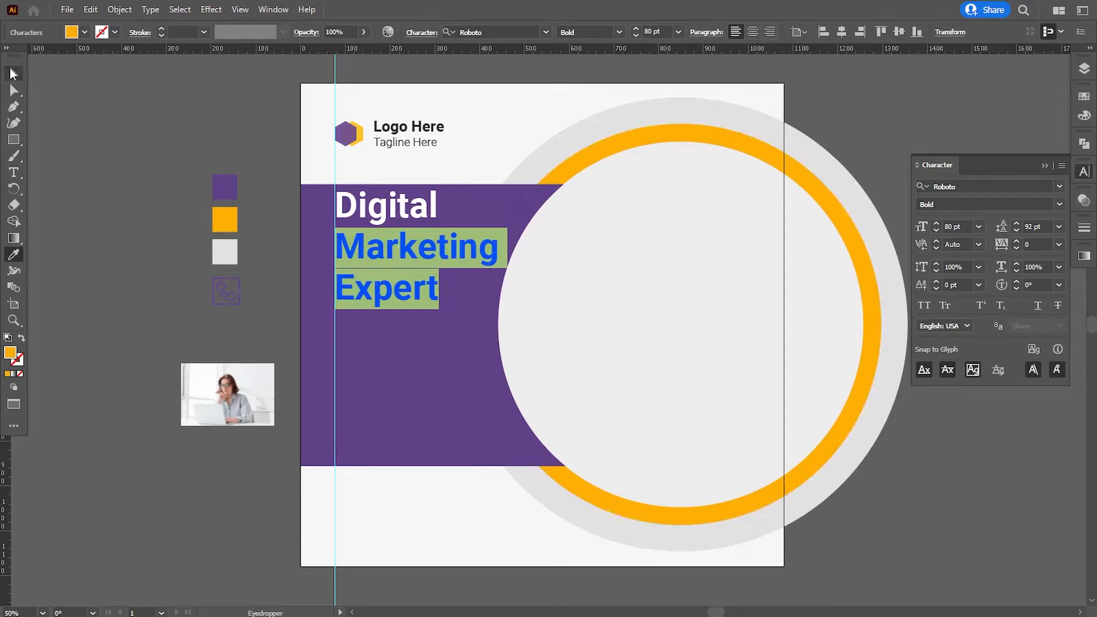
left_click(14, 74)
left_click(144, 305)
Step: Move the heading slightly down within the purple shape and set its line spacing to 85 pt
left_click_drag(377, 312, 381, 323)
key("Down")
key("Down")
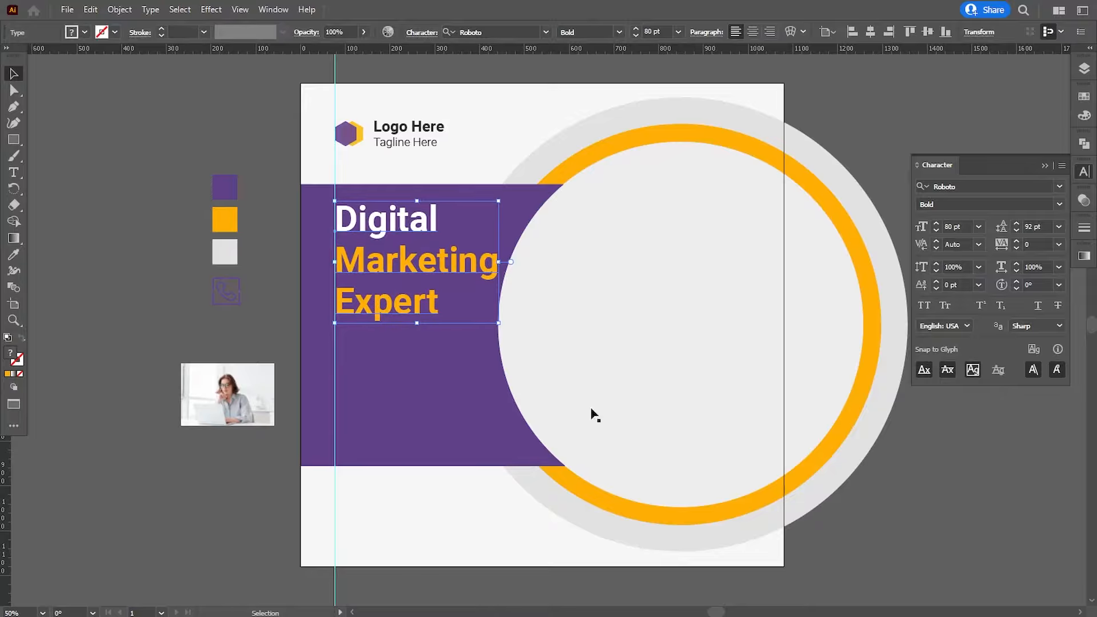
left_click(1015, 231)
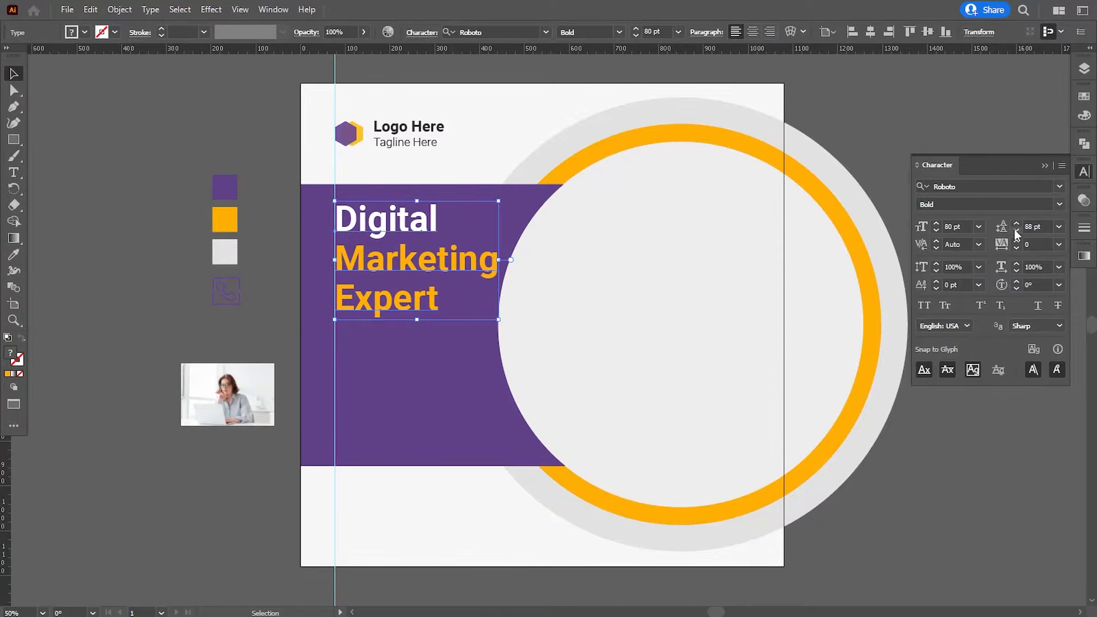
left_click(1016, 232)
left_click(201, 311)
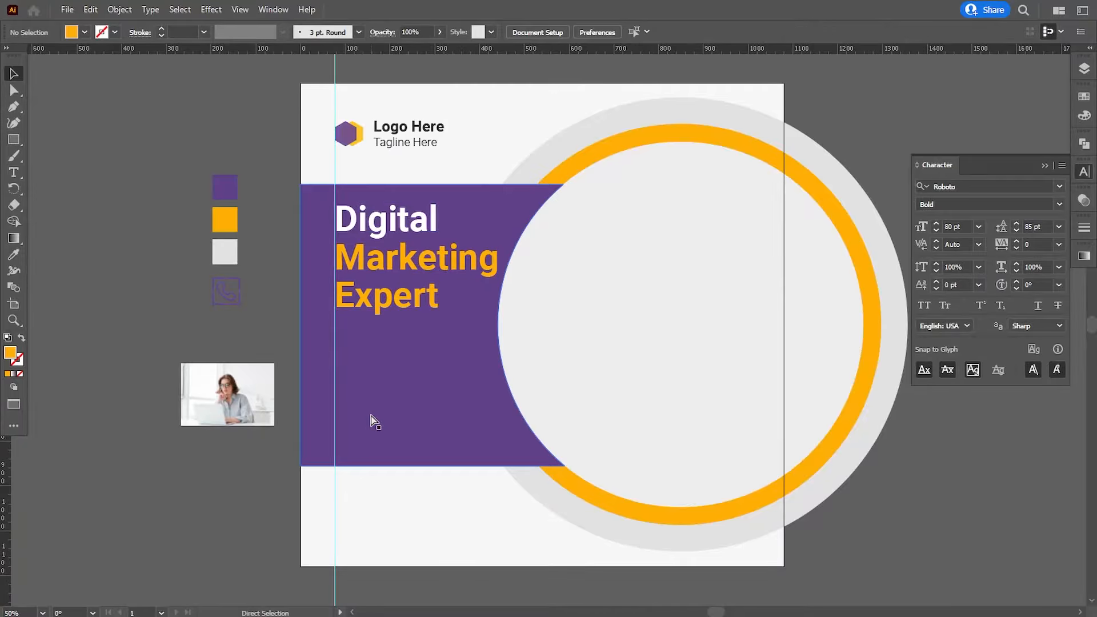
Step: Add a two-line text “We help you to grow / your own business” in quotation marks below the heading, starting at the guide
key("ctrl+plus")
scroll(360, 400, "down", 2)
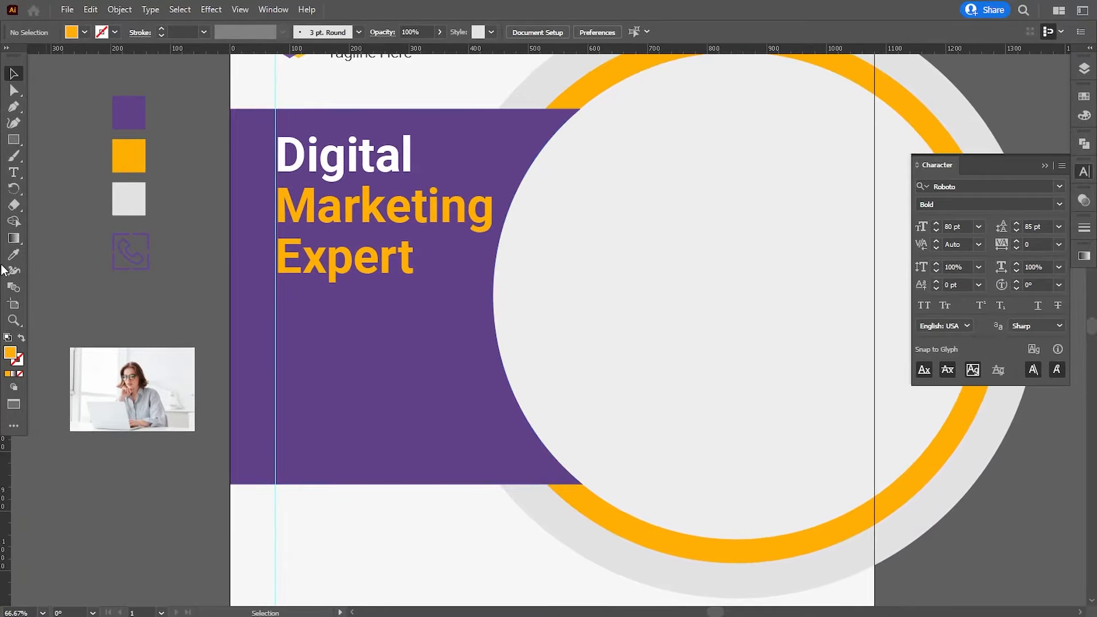
left_click(14, 176)
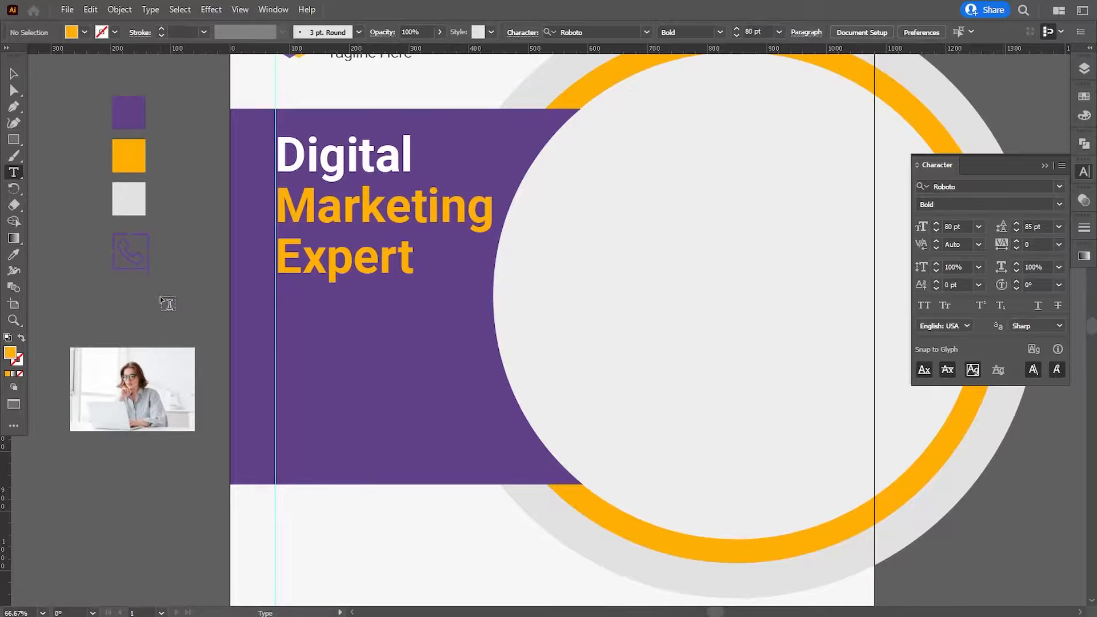
left_click(286, 318)
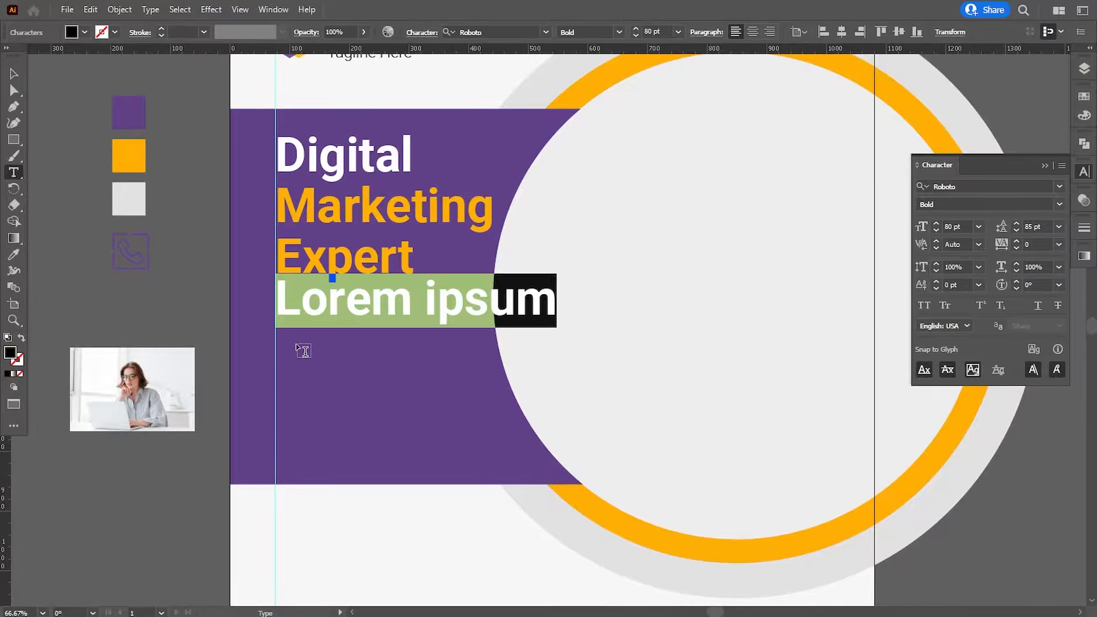
type("\"We")
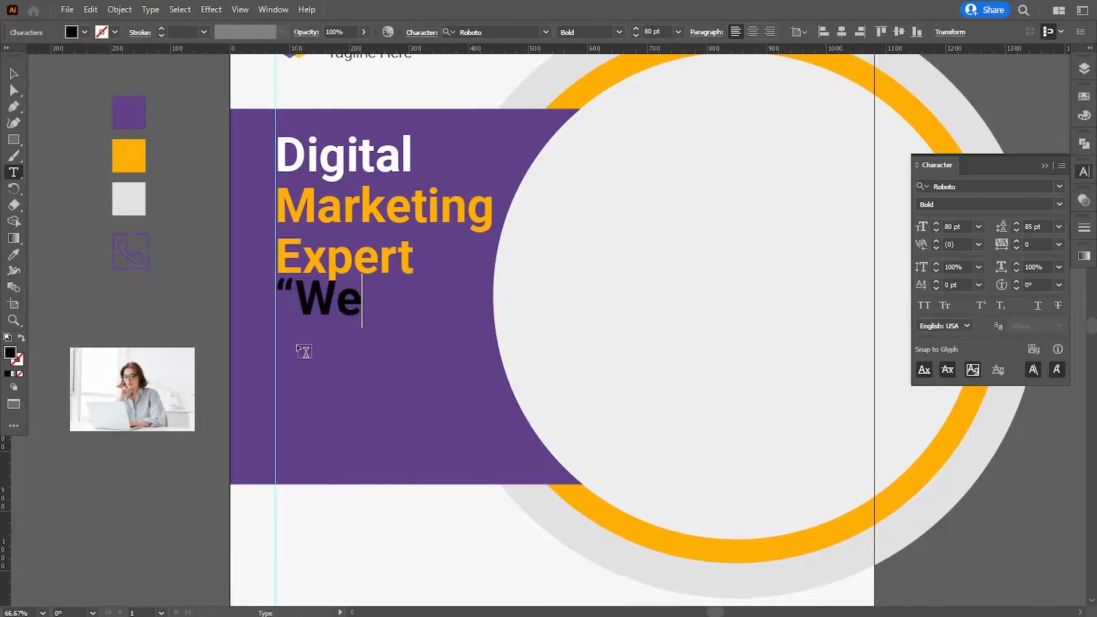
type(" help you to gro")
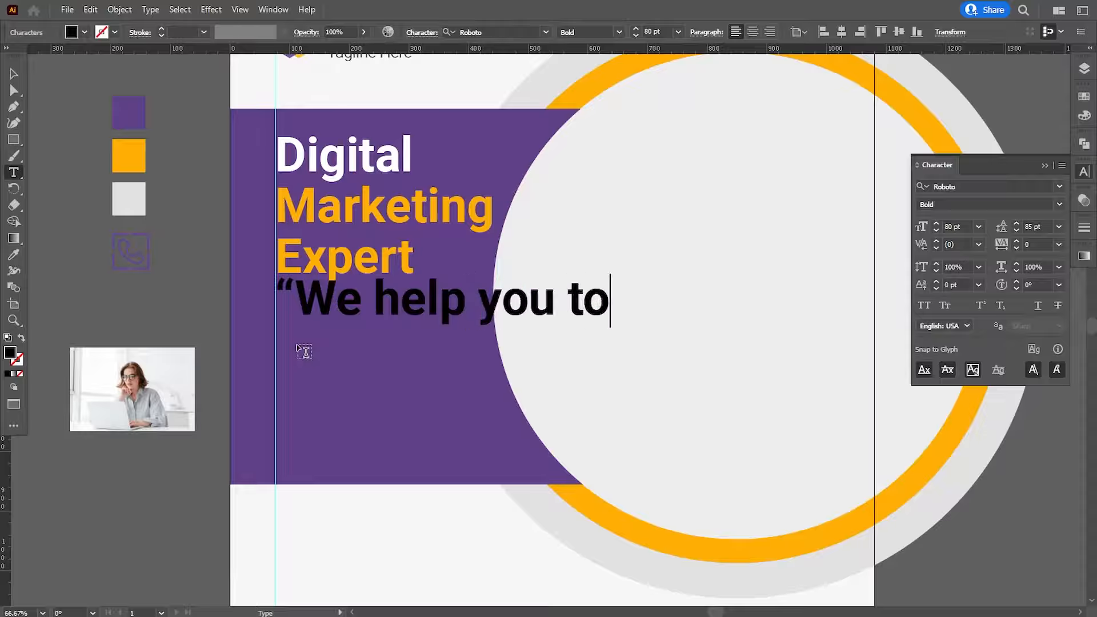
type("ow")
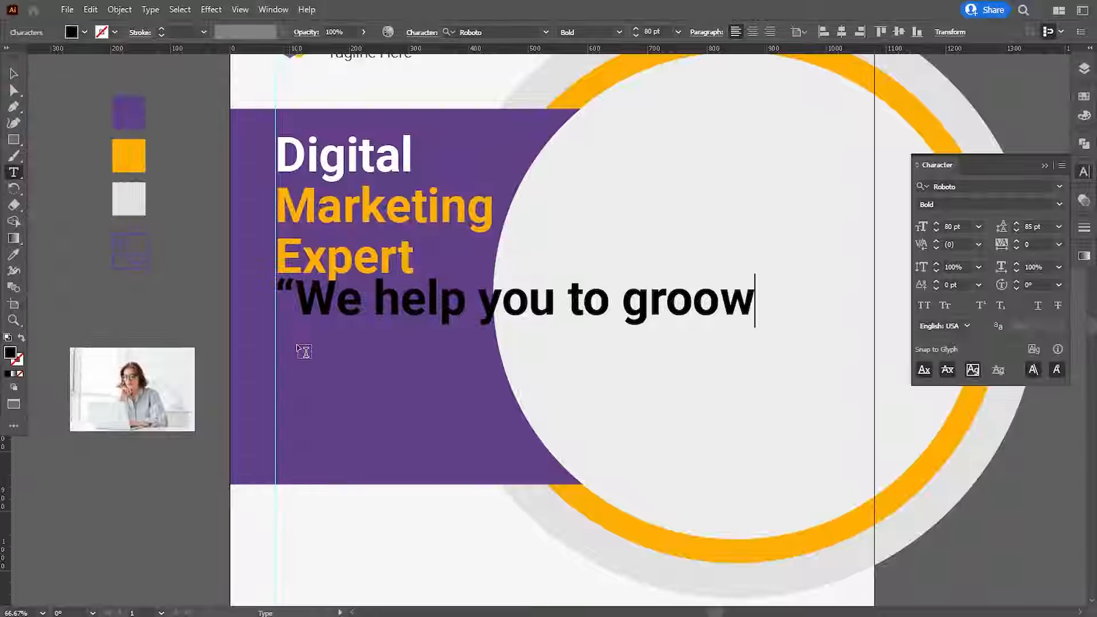
key("BackSpace")
key("BackSpace")
type("w")
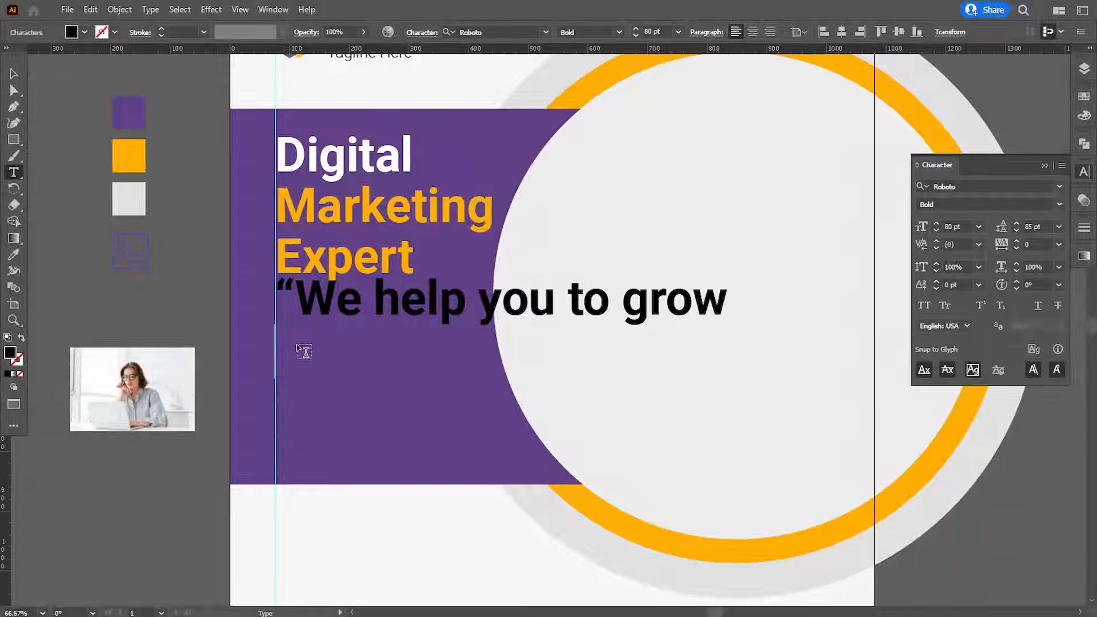
key("Return")
type("your o")
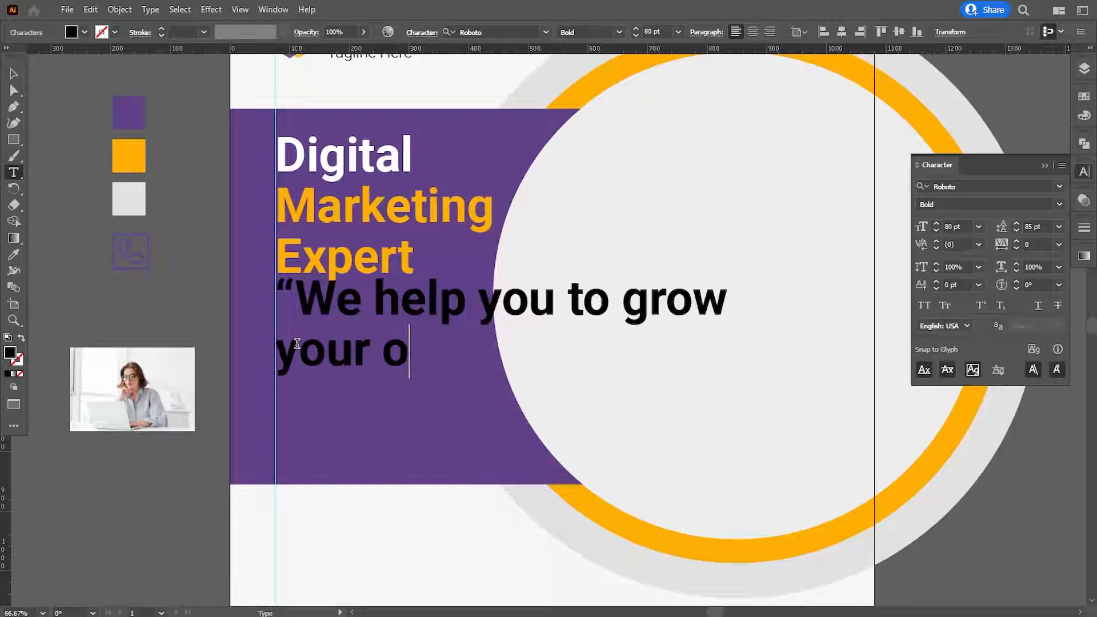
type("wn business")
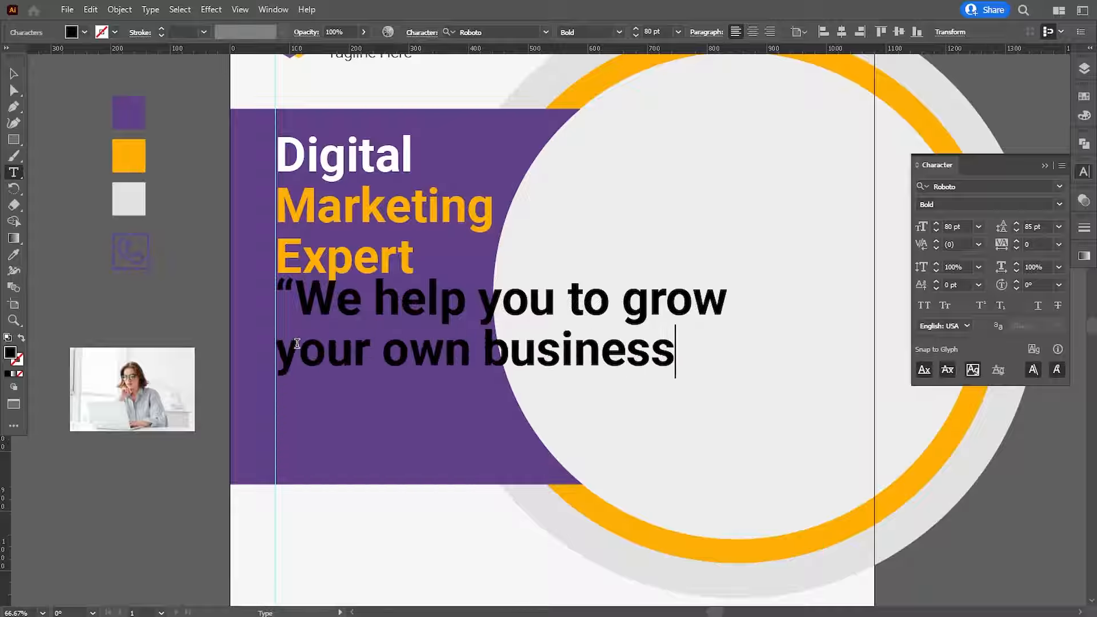
type("”")
Step: Change the whole quote's font style to Italic and its font size to 35 pt
left_click_drag(281, 284, 694, 351)
left_click(619, 32)
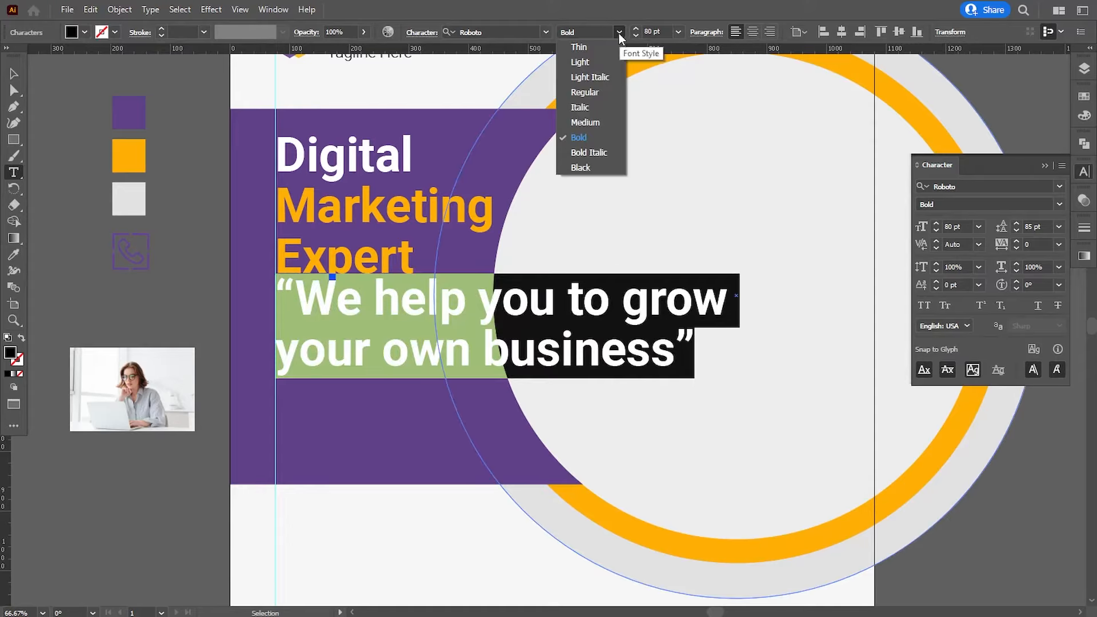
left_click(584, 108)
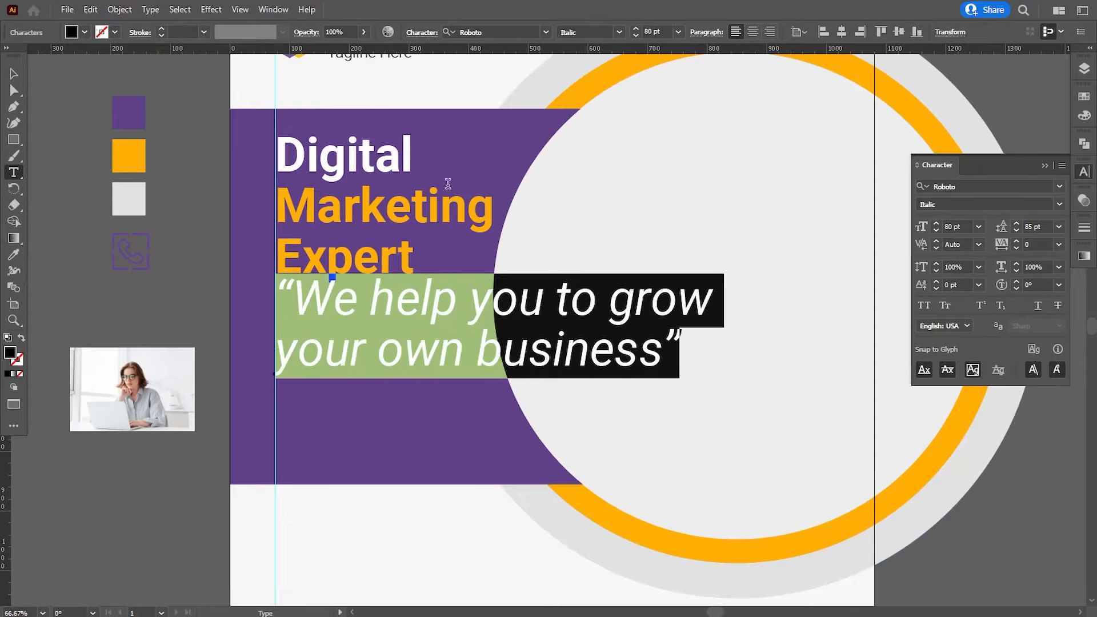
left_click_drag(658, 33, 621, 40)
key("Down")
key("Down")
key("Down")
key("Down")
key("Down")
key("Down")
key("Down")
key("Down")
key("Down")
key("Down")
key("Down")
key("Down")
key("Down")
key("Down")
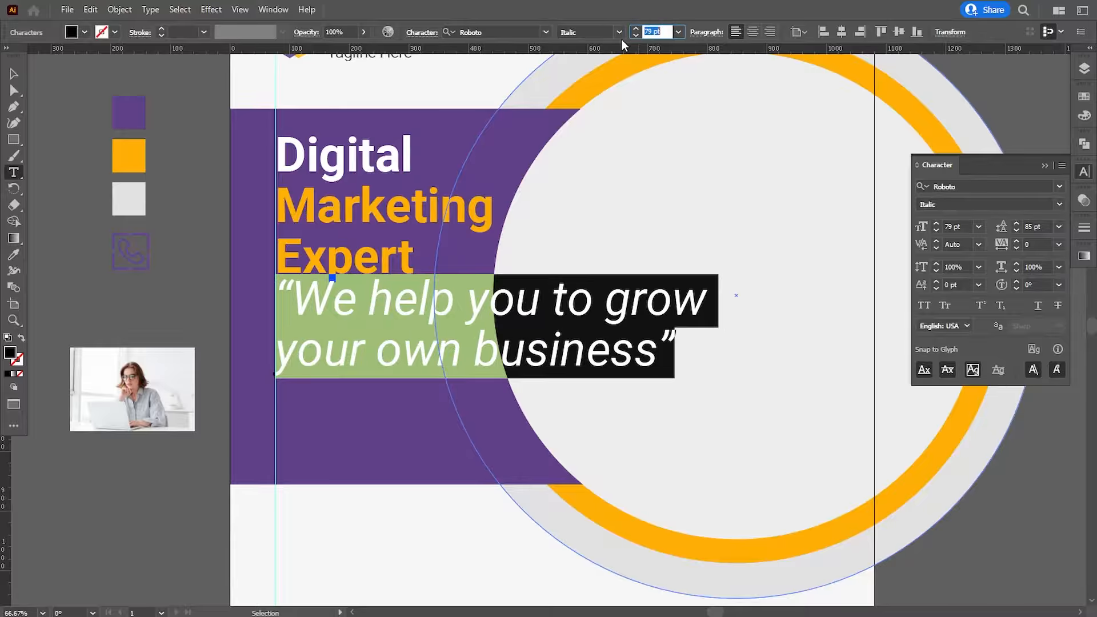
key("Down")
key("Down")
key("Down")
key("Down")
key("Down")
key("Down")
key("Down")
key("Down")
key("Down")
key("Down")
key("Down")
key("Down")
key("Down")
key("Down")
key("Down")
key("Down")
key("Down")
key("Down")
key("Down")
key("Down")
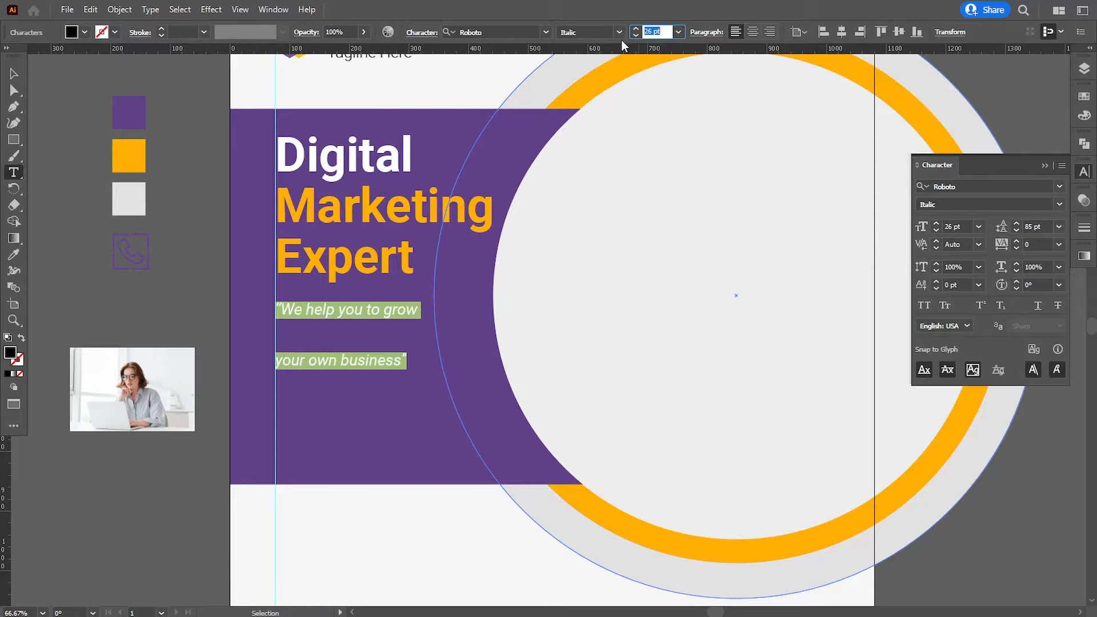
key("Up")
key("Up")
key("Up")
key("Up")
key("Up")
key("Up")
key("Up")
key("Up")
key("Up")
key("Up")
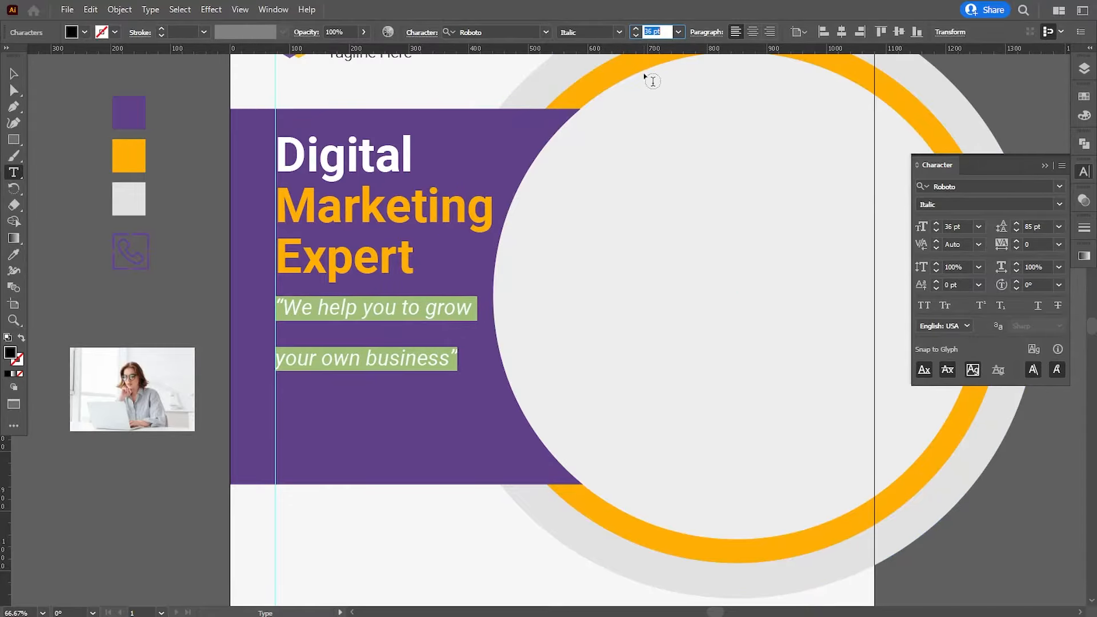
key("Down")
Step: Set the quote's line spacing to 44 pt and fill its text with white (FFFFFF)
left_click_drag(1018, 231, 1018, 231)
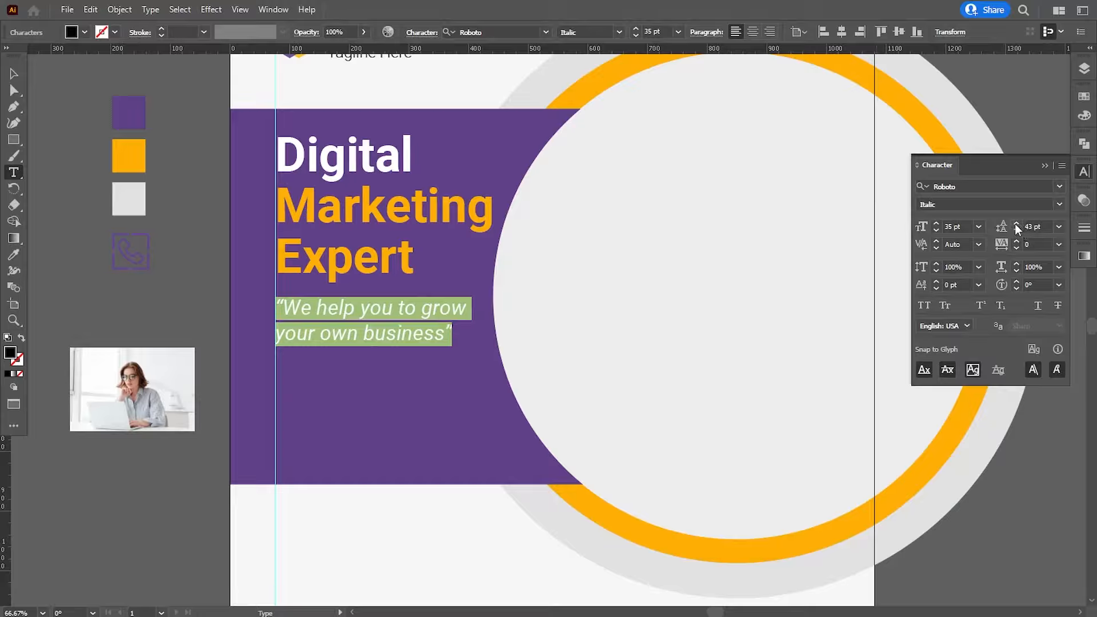
left_click(1015, 224)
left_click(12, 76)
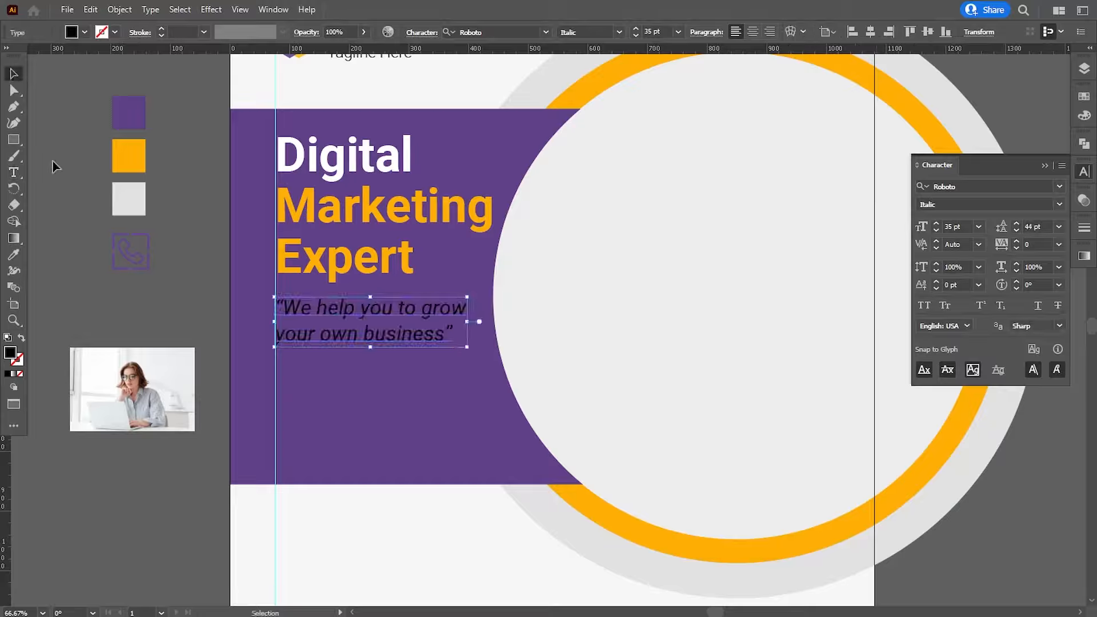
double_click(10, 353)
type("ffffff")
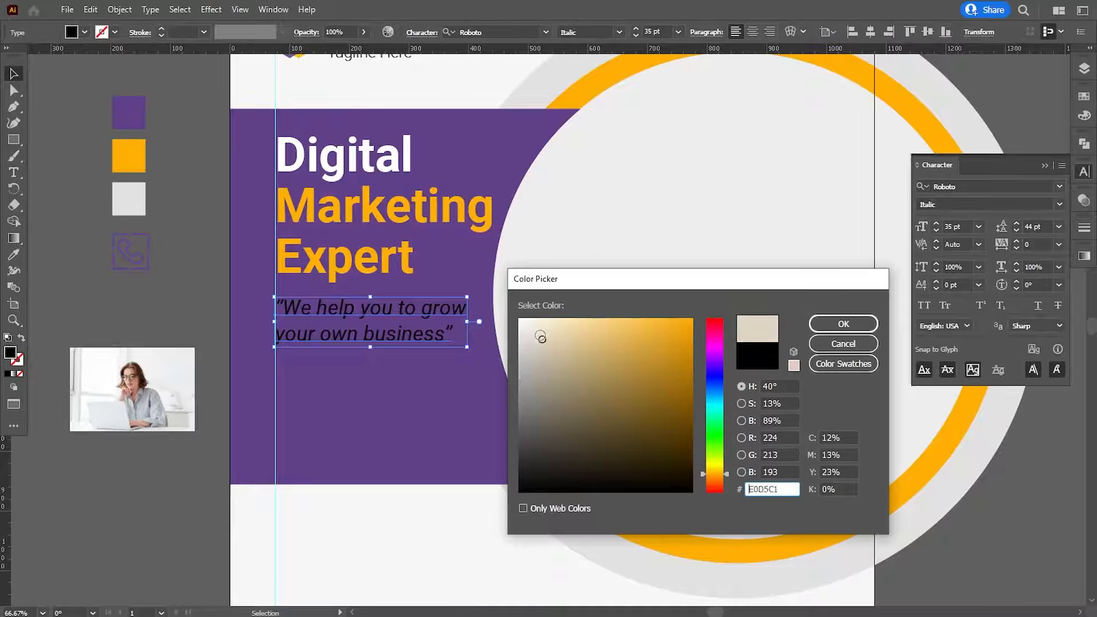
left_click(833, 327)
left_click(292, 342)
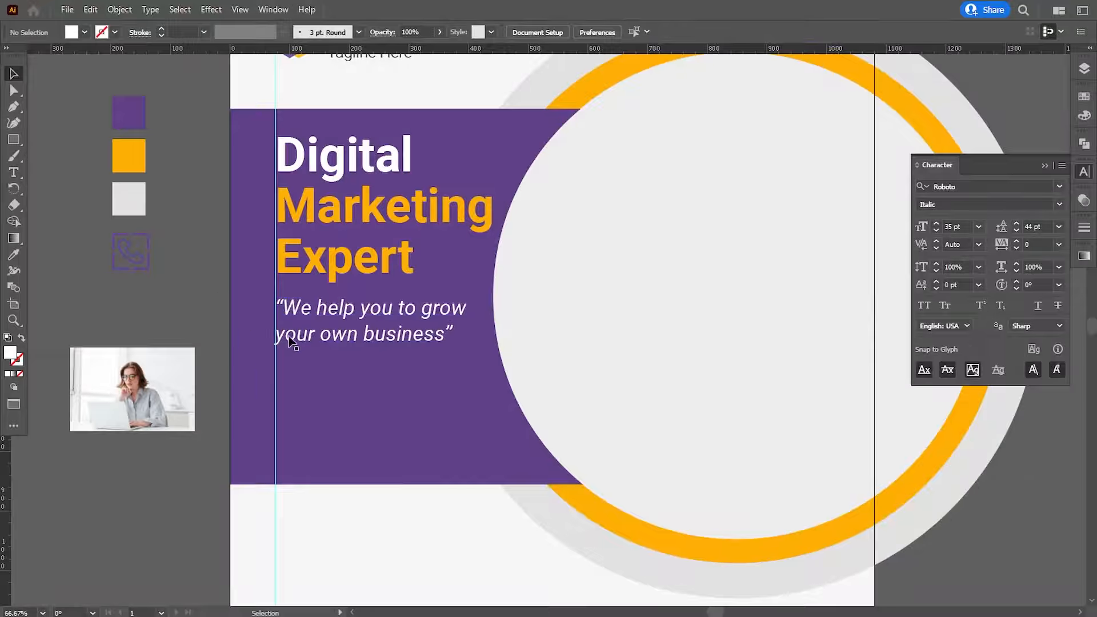
Step: Tighten the quote's line spacing to 41 pt and move the quote slightly down, away from the heading
left_click(354, 342)
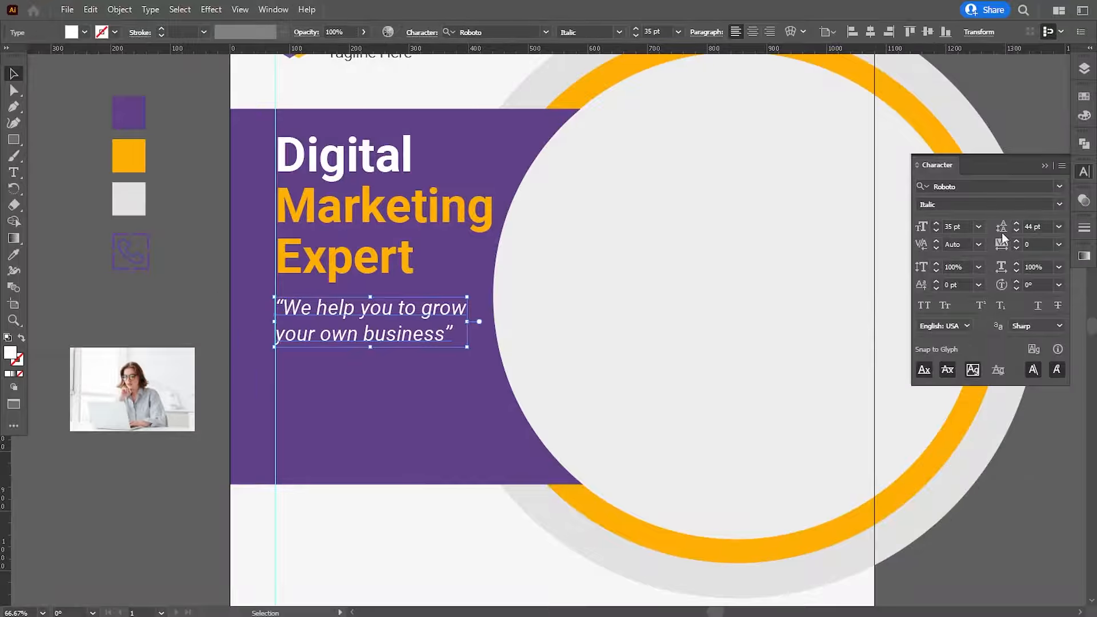
left_click(1016, 229)
left_click(1016, 229)
left_click(1016, 229)
left_click(1016, 229)
left_click(1014, 223)
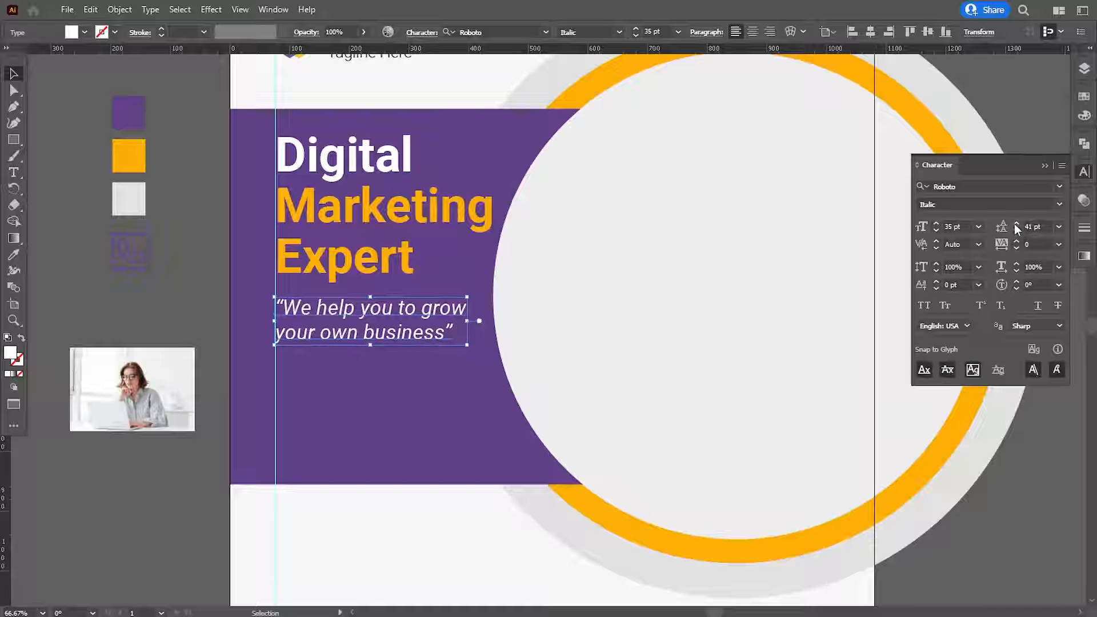
left_click(201, 287)
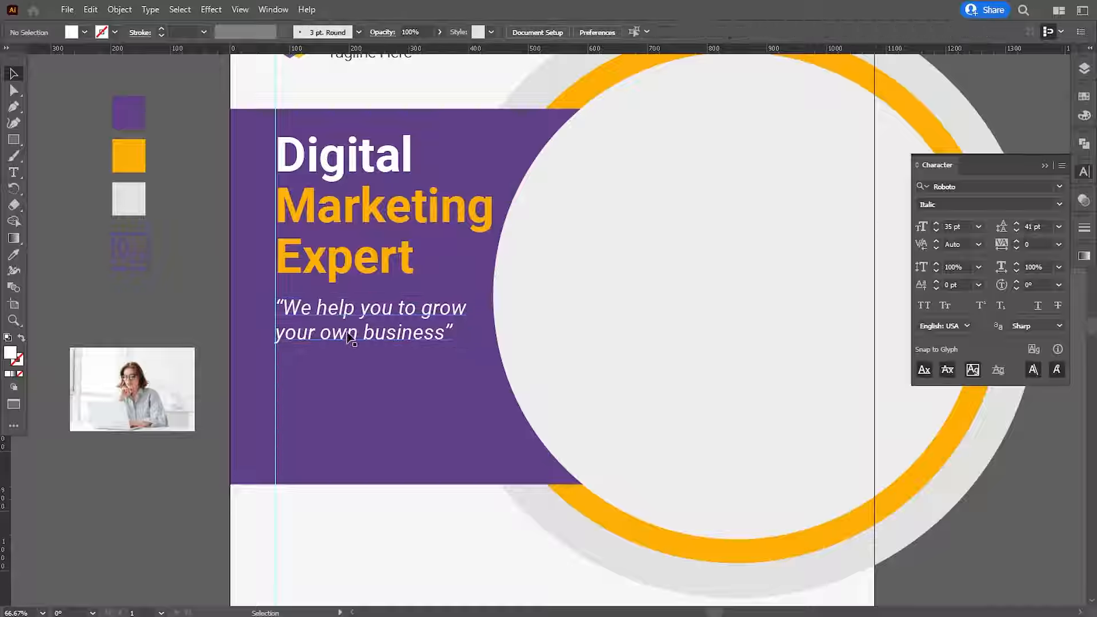
left_click_drag(287, 335, 281, 380)
left_click(227, 297)
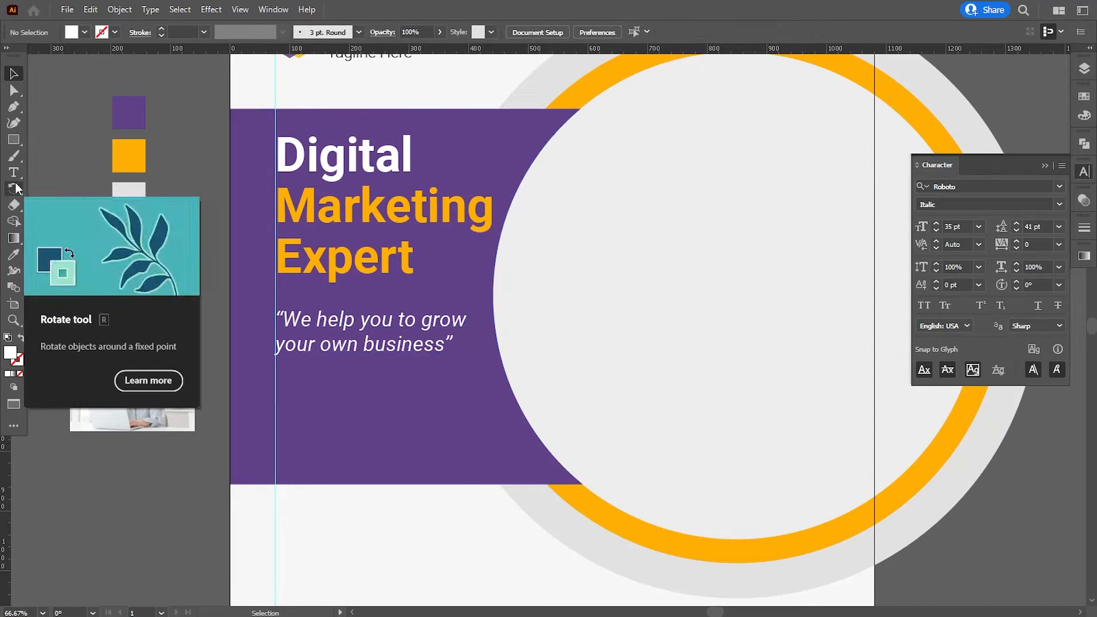
Step: Draw a wide button rectangle below the quote, starting at the guide, and fill it with the orange swatch's colour
left_click(14, 139)
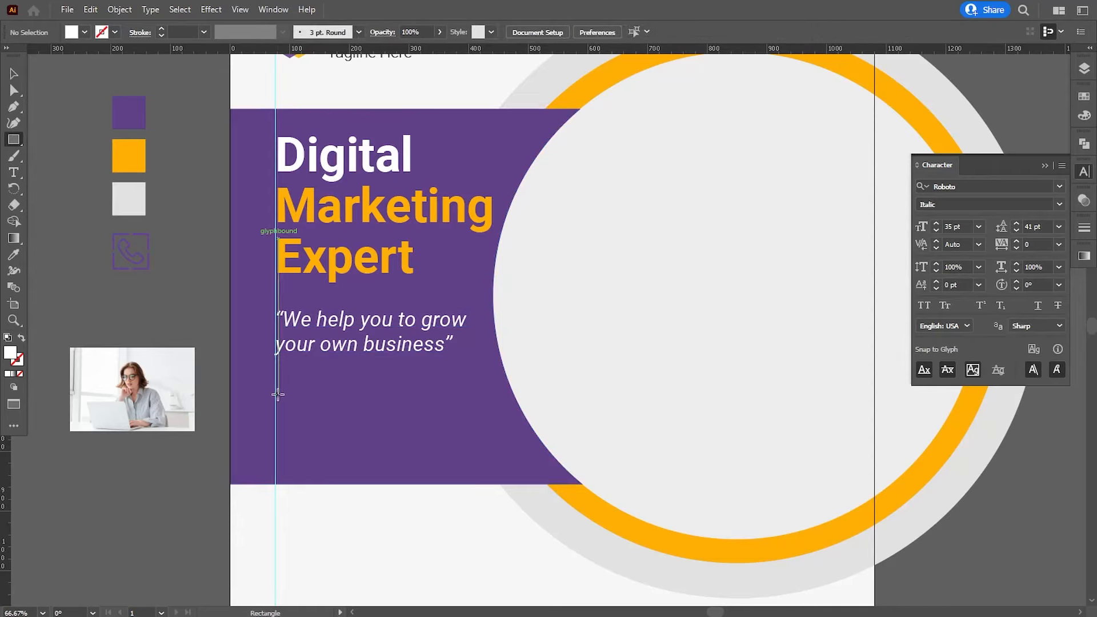
left_click_drag(275, 394, 461, 438)
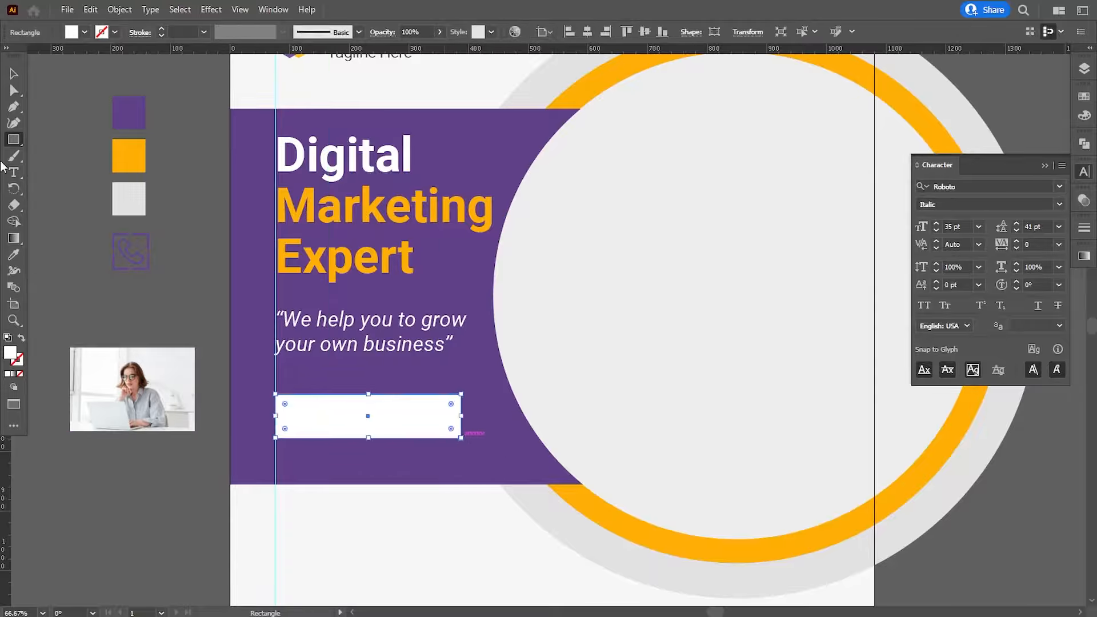
left_click(14, 254)
left_click(127, 159)
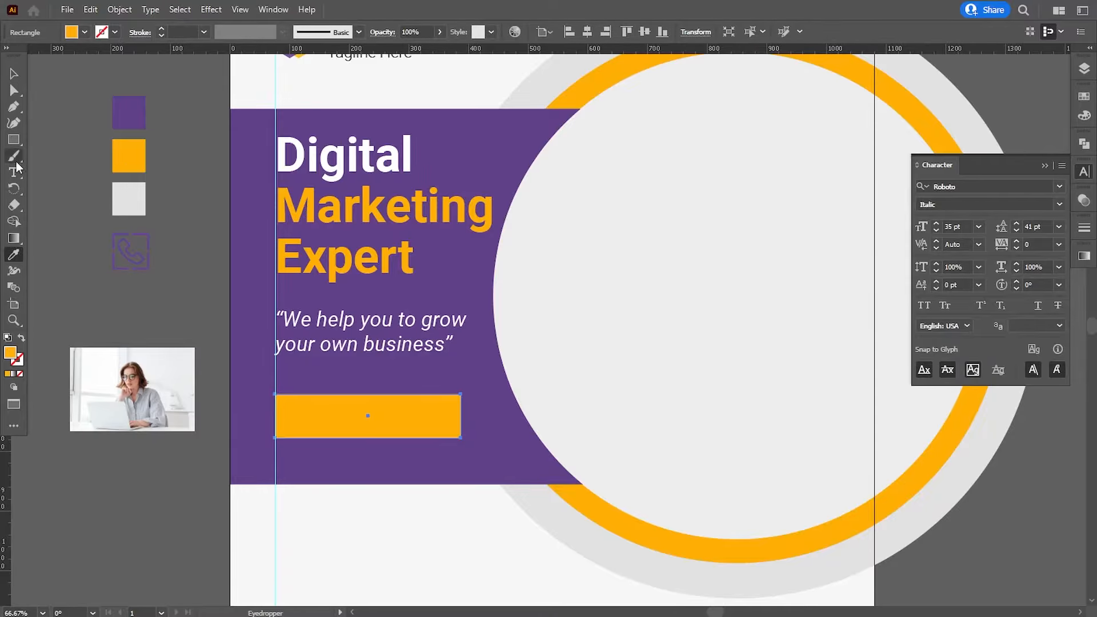
left_click(14, 74)
Step: Add the text "GET STARTED" just below the orange rectangle
left_click(14, 171)
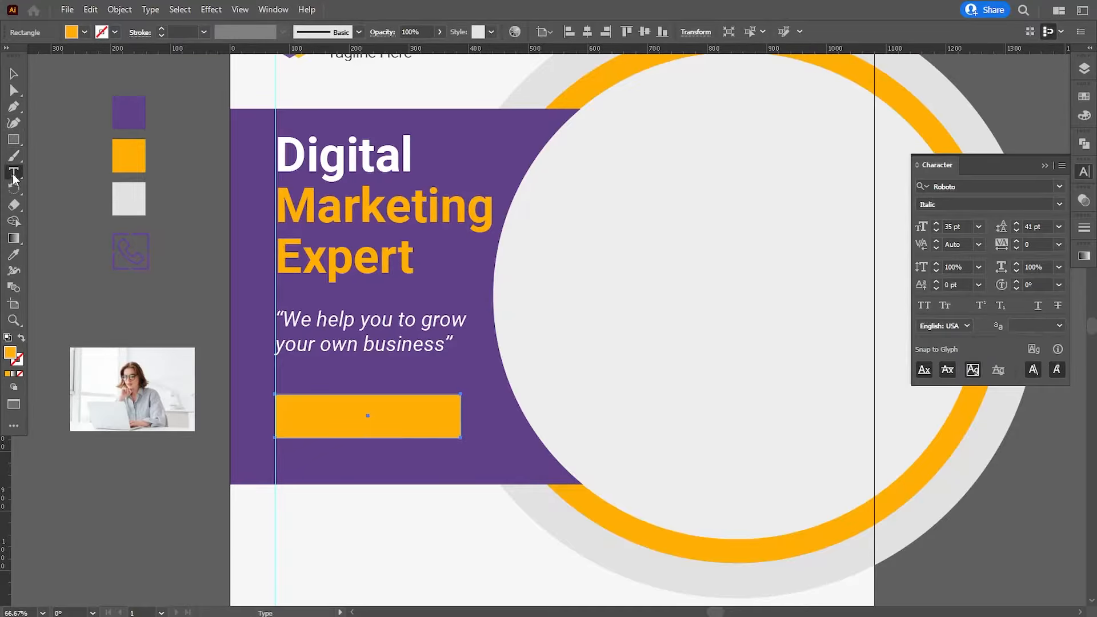
left_click(300, 457)
type("G")
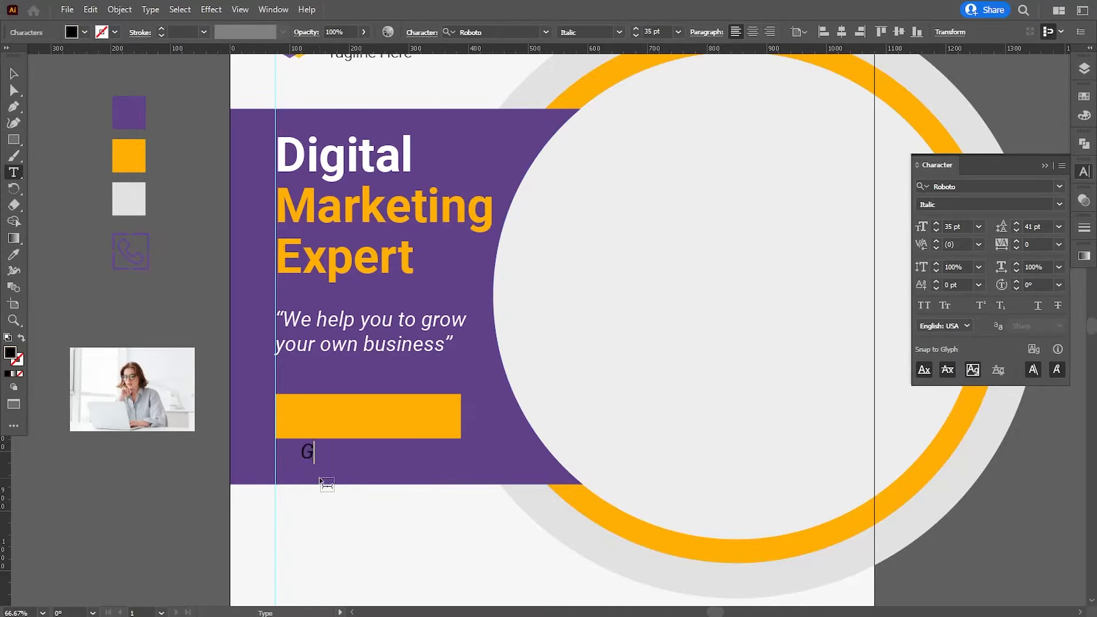
type("ET STAR")
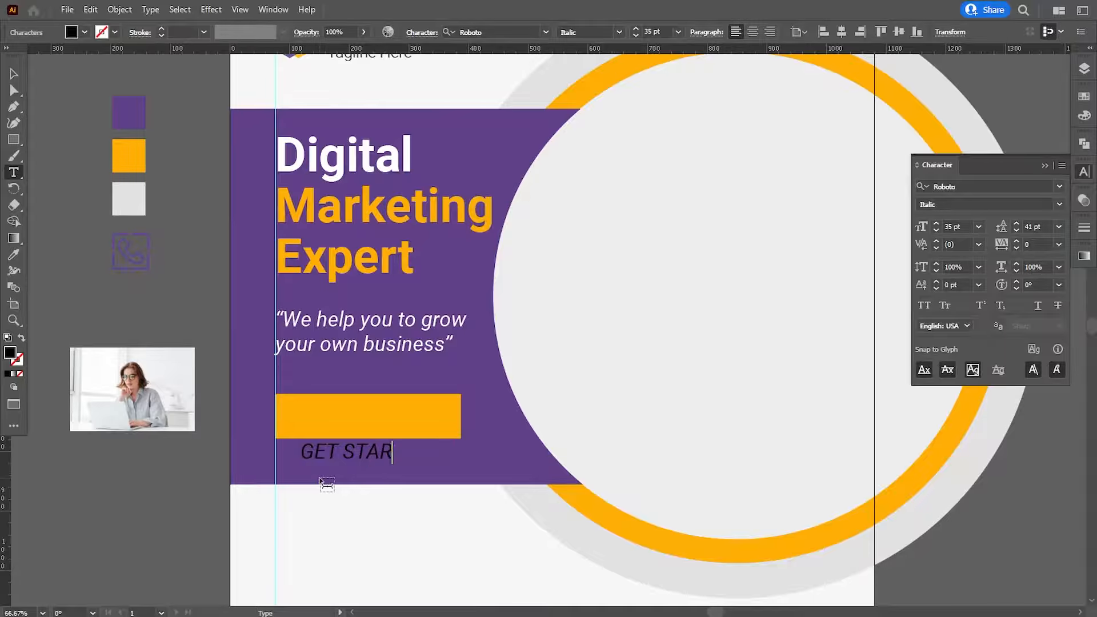
type("TED")
left_click(14, 73)
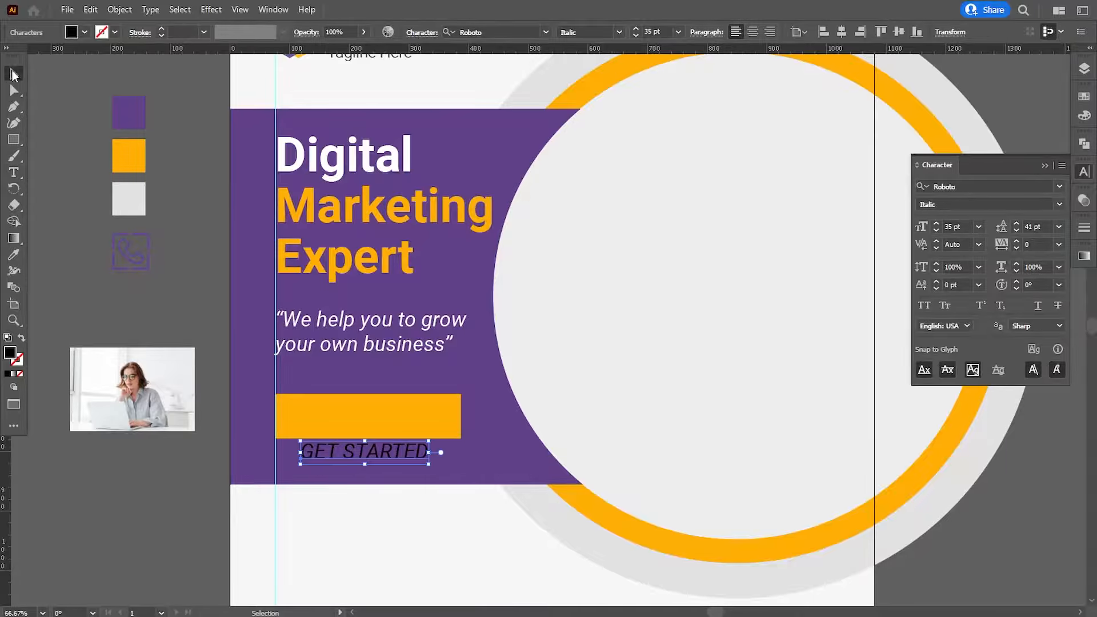
Step: Set the "GET STARTED" text to Roboto Medium and move it up onto the orange rectangle
left_click(619, 32)
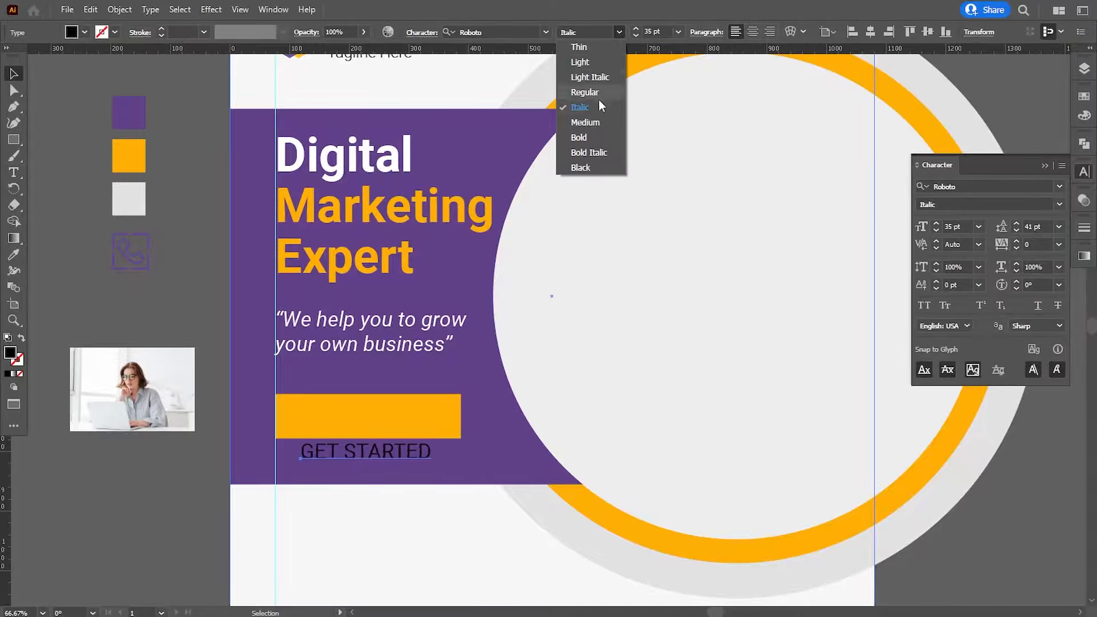
left_click(594, 122)
left_click_drag(400, 456, 394, 419)
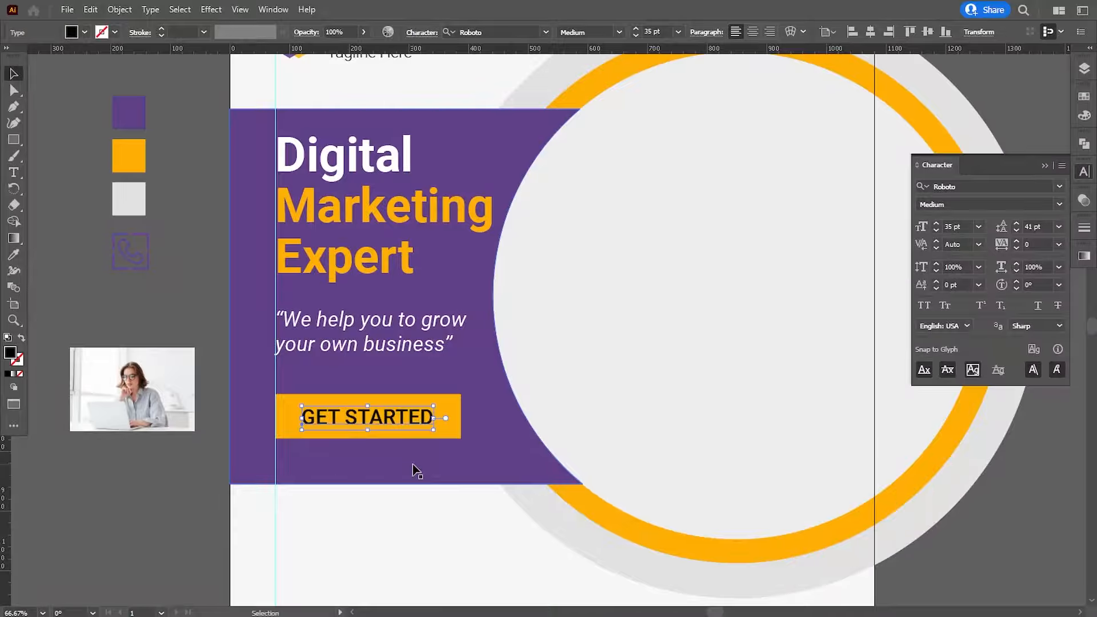
Step: Narrow the orange rectangle evenly around "GET STARTED" and shift both left until the rectangle meets the guide
left_click(459, 434)
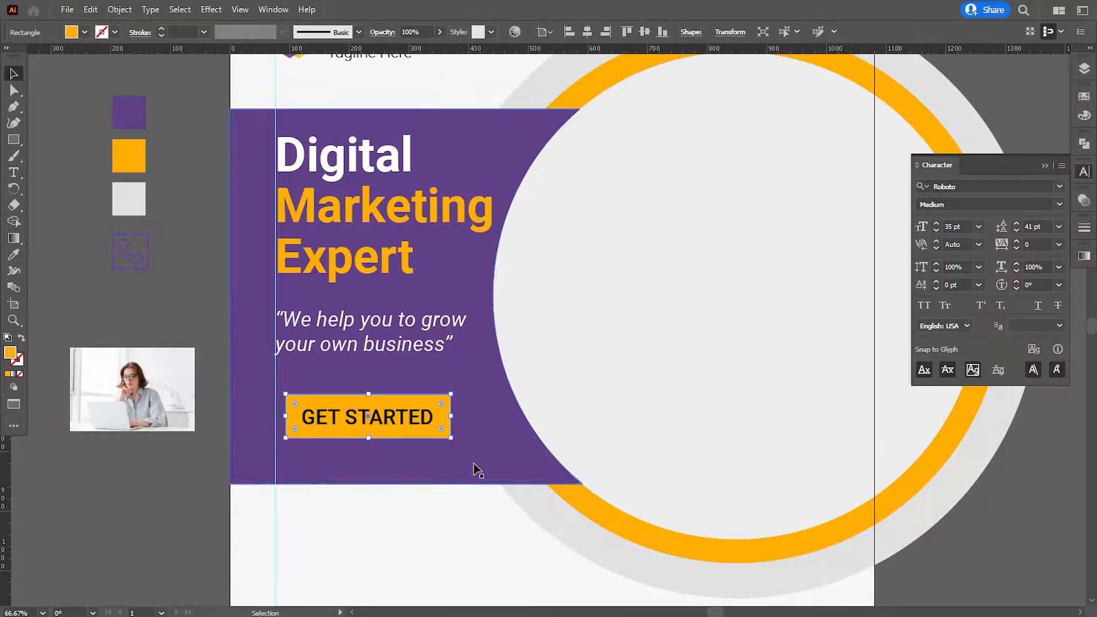
key("Left")
left_click(389, 425, "shift")
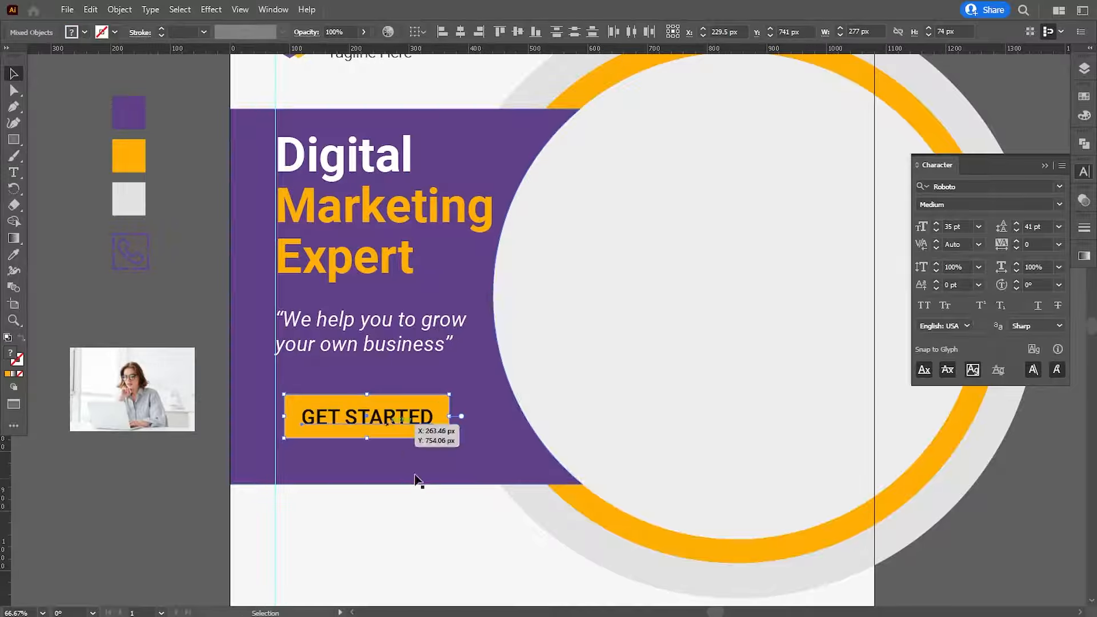
key("Left")
key("Left")
key("Left")
key("Left")
key("Left")
key("Left")
key("Left")
key("Left")
key("Left")
key("Left")
key("Left")
key("Left")
key("Left")
key("Left")
Step: Fill the "GET STARTED" text with dark grey 262428
key("a")
left_click(394, 419)
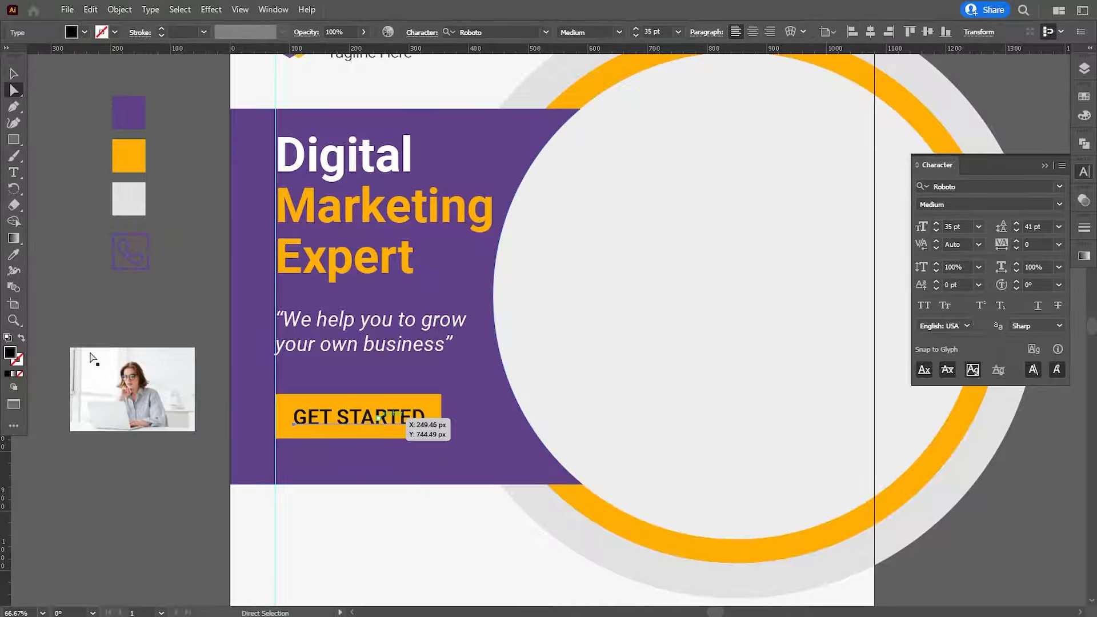
double_click(12, 353)
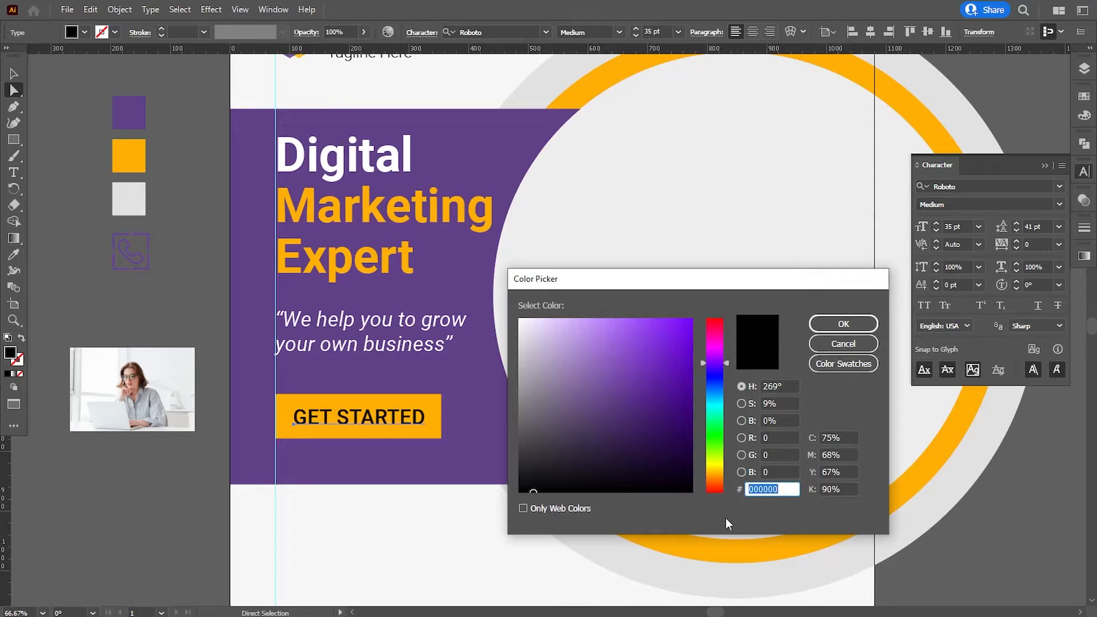
type("262428")
left_click(848, 325)
left_click(235, 464)
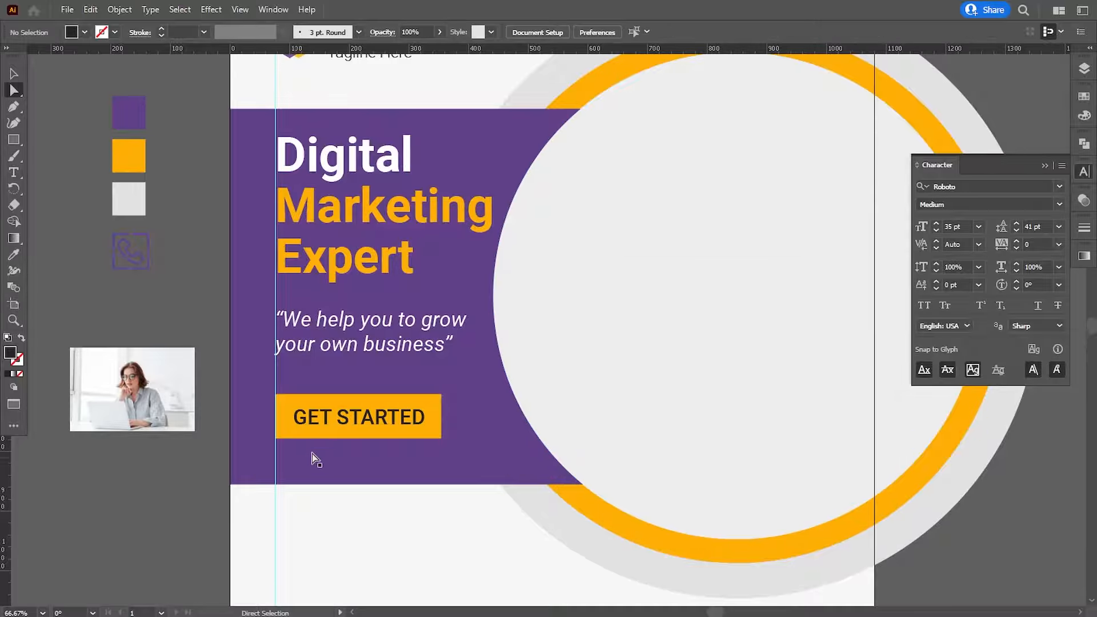
Step: Round all corners of the orange button rectangle to about 21 px
left_click(397, 428)
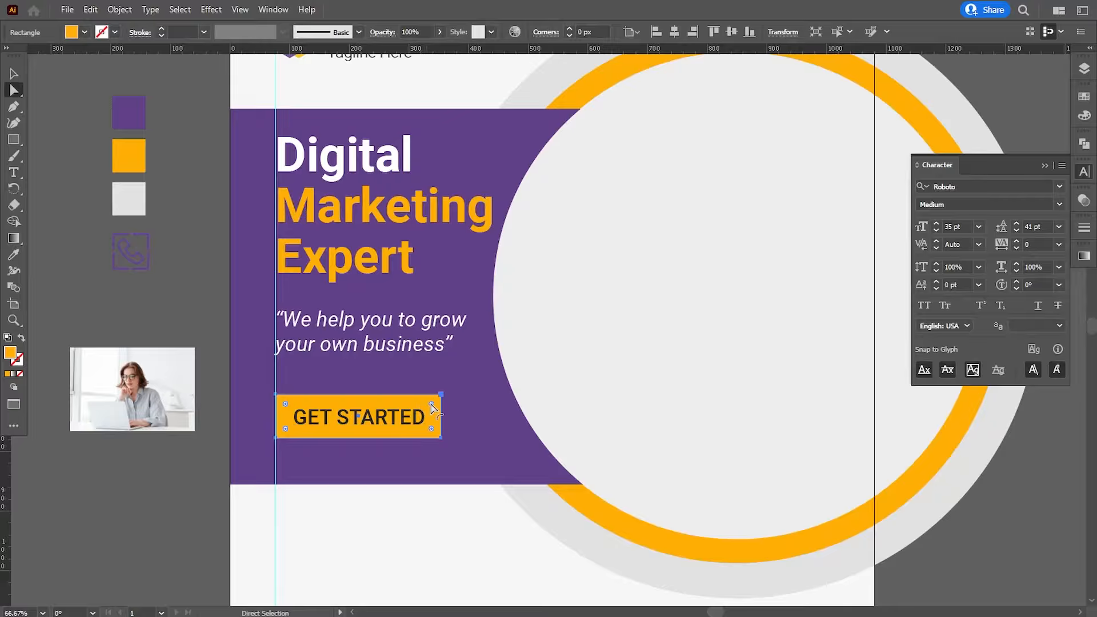
left_click_drag(432, 407, 429, 408)
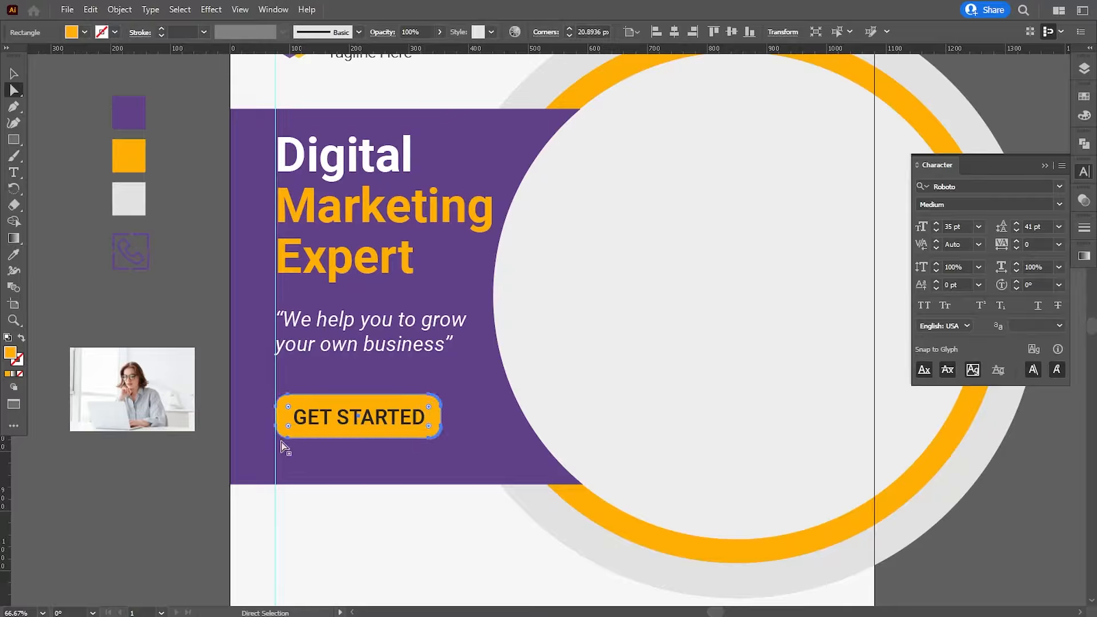
left_click(197, 465)
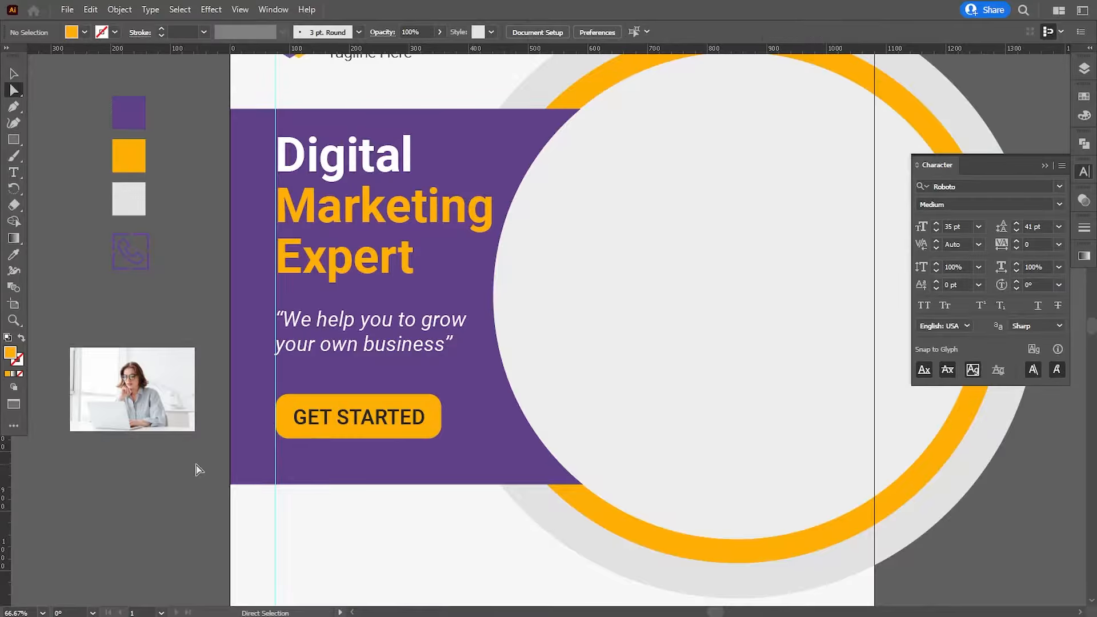
left_click(11, 174)
left_click(296, 464)
type("W")
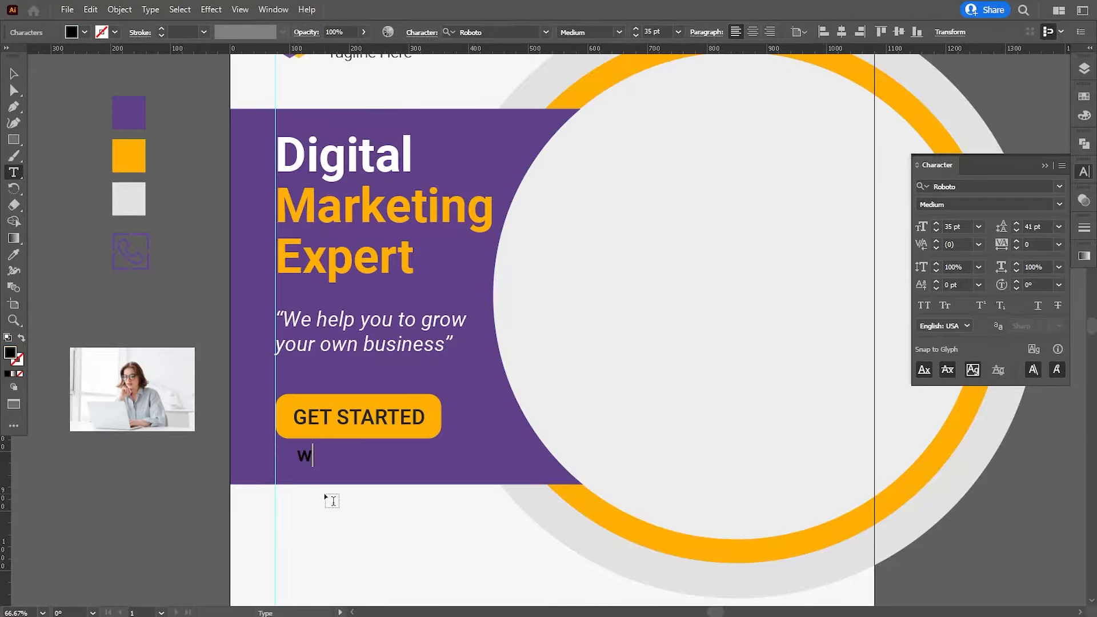
type("ww.yourwebs")
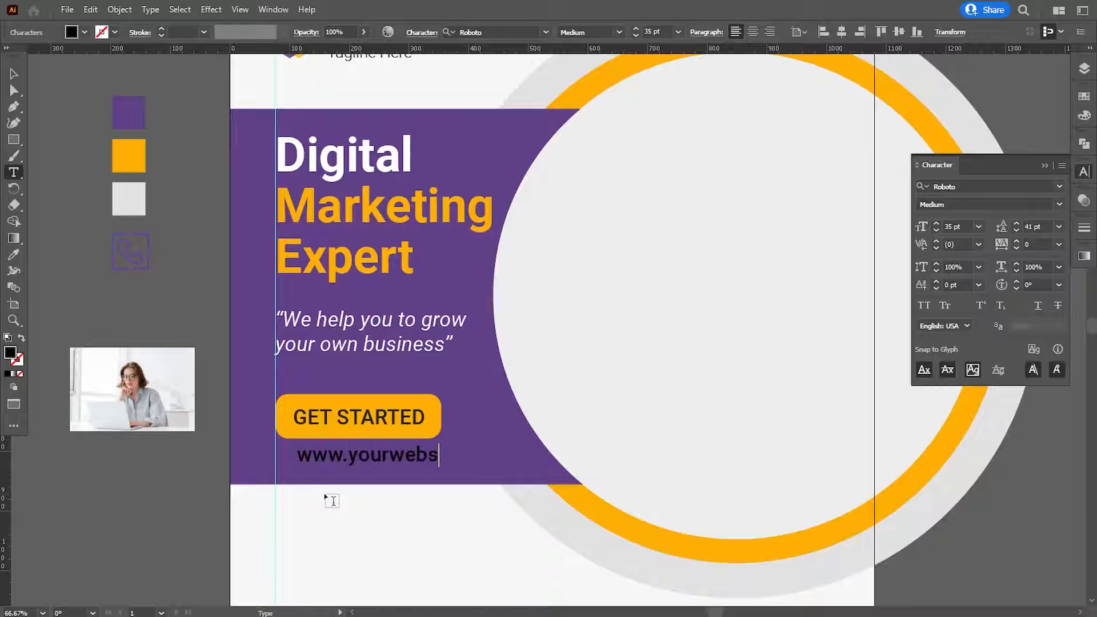
type("ite.com")
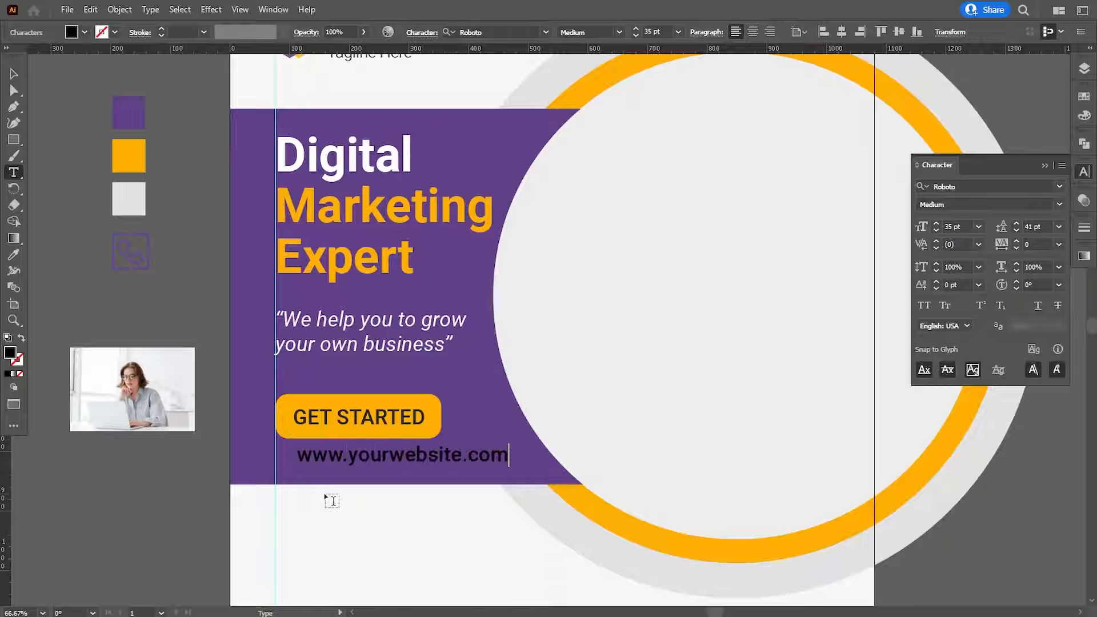
Step: Set the website text to Roboto Regular and shift it left close to the guide
left_click(12, 74)
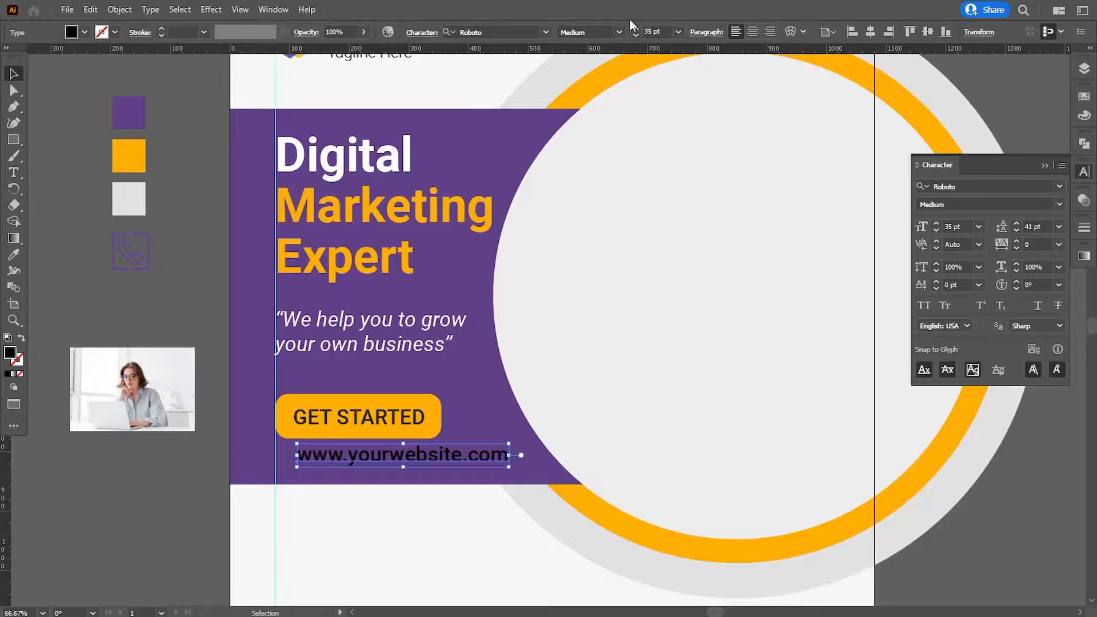
left_click(618, 32)
left_click(604, 86)
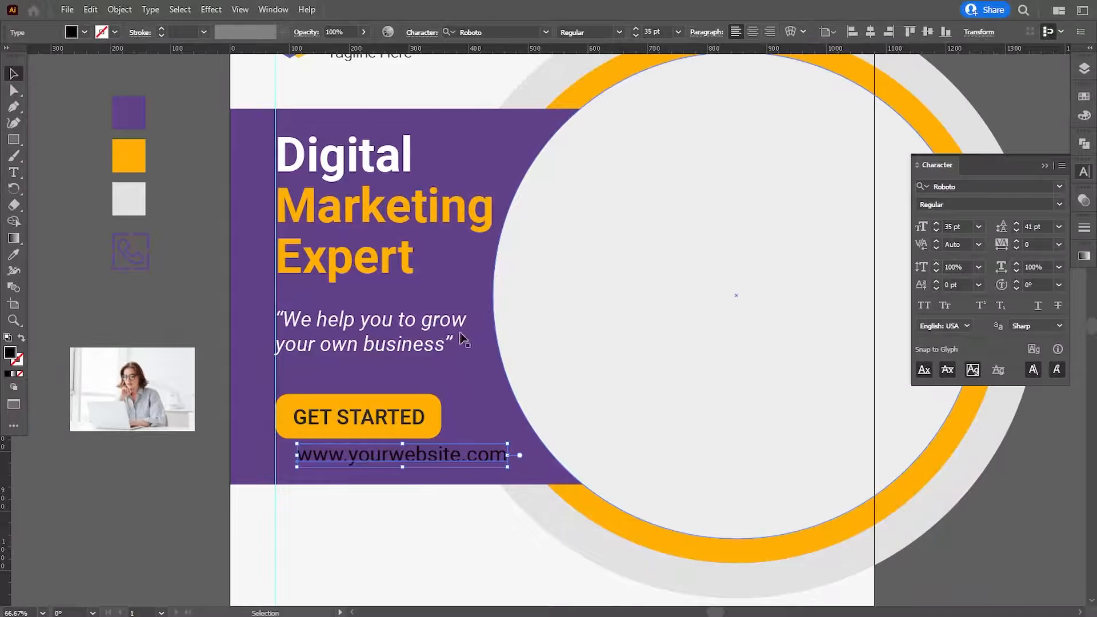
key("shift+Left")
key("shift+Left")
key("shift+Left")
key("Left")
key("Left")
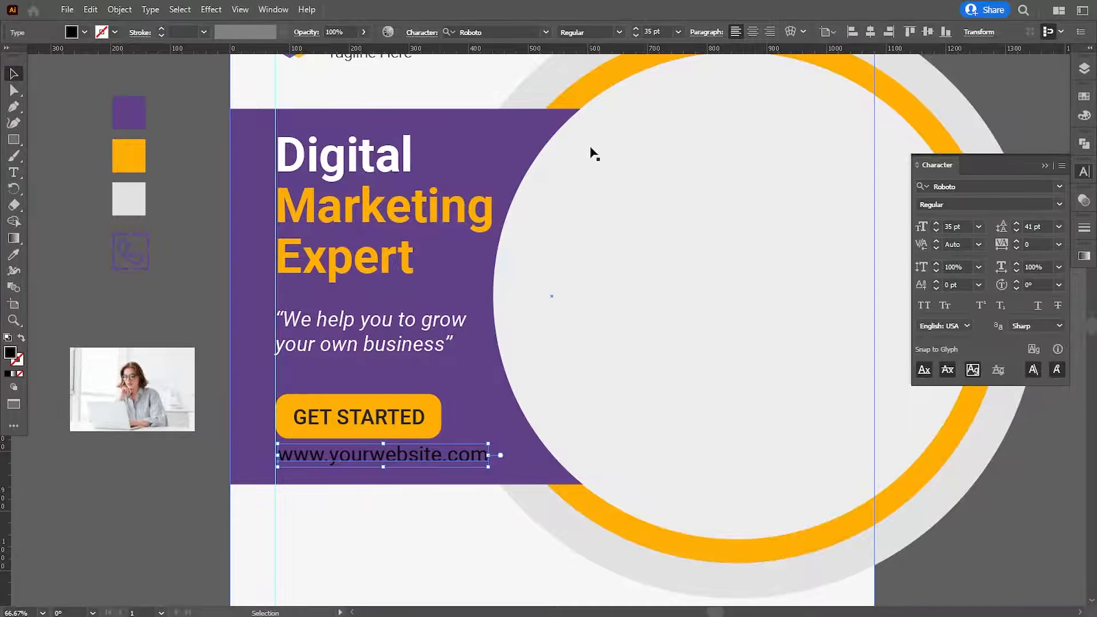
Step: Reduce the website text to 33 pt and nudge it slightly further left to line up with the guide
left_click(636, 36)
left_click(636, 36)
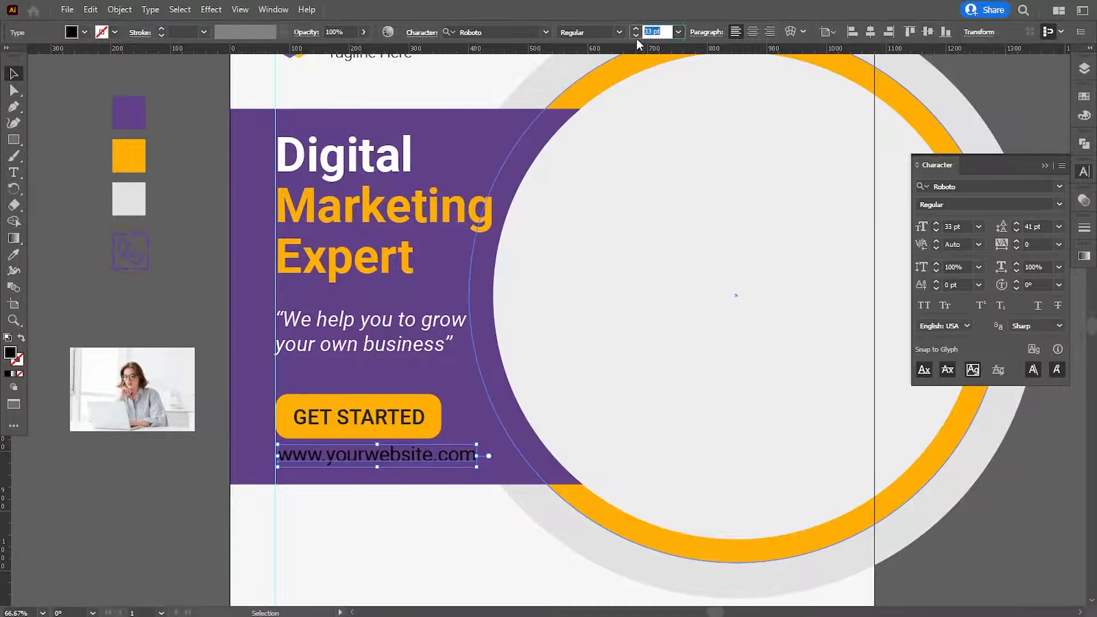
left_click(164, 507)
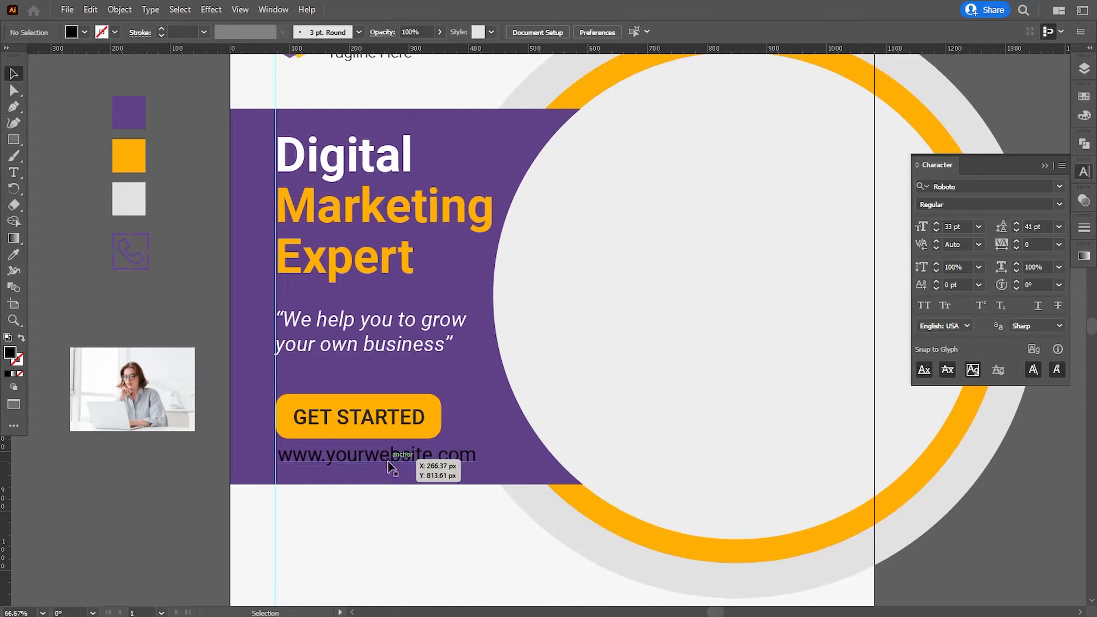
left_click(389, 463)
key("Left")
key("Left")
left_click(196, 514)
Step: Enlarge the "GET STARTED" text slightly to about 36 pt, keeping it centred on the button
left_click(438, 408)
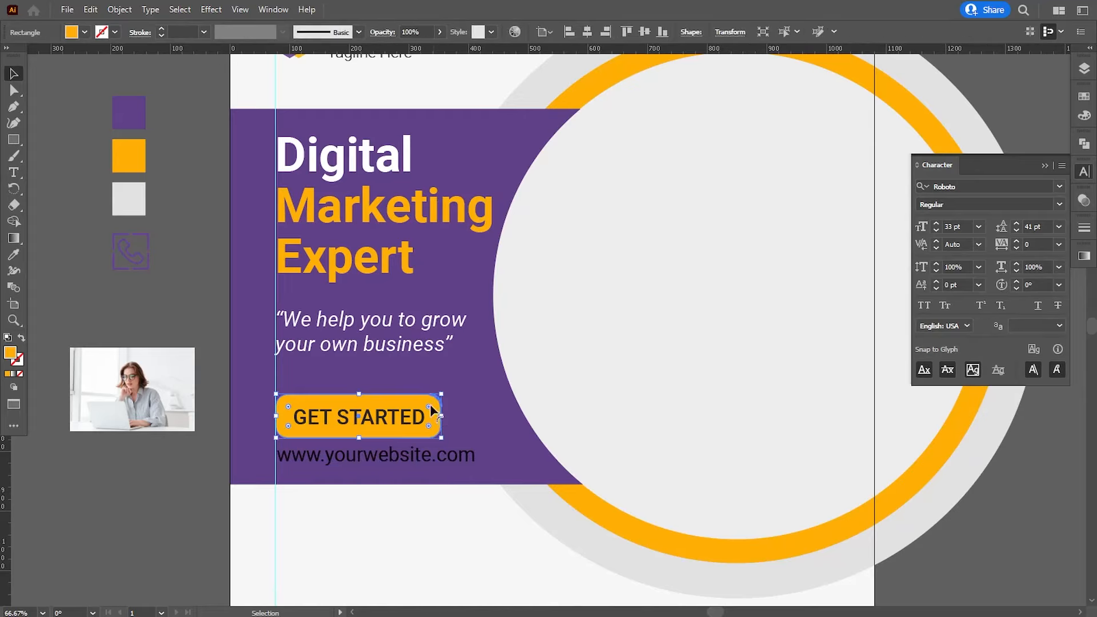
left_click(196, 483)
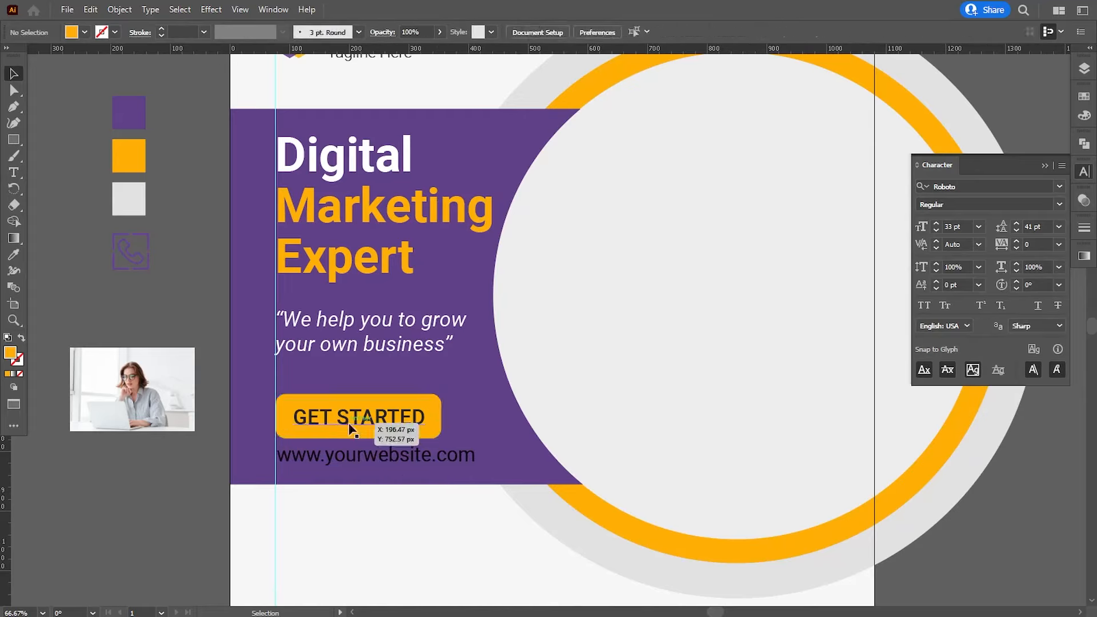
left_click(351, 429)
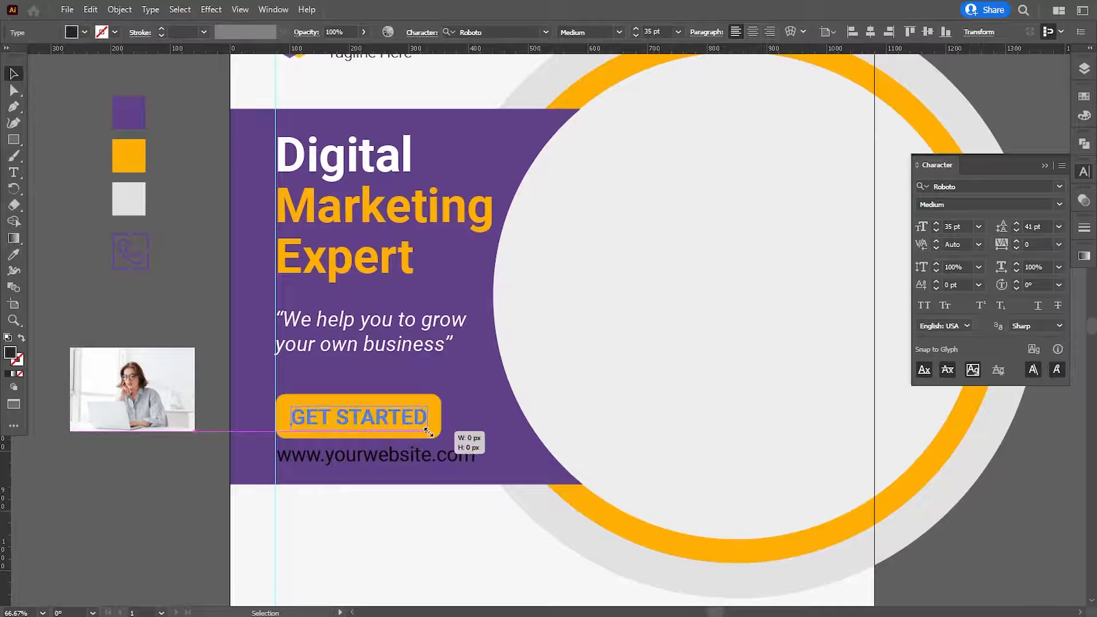
left_click_drag(428, 431, 431, 434)
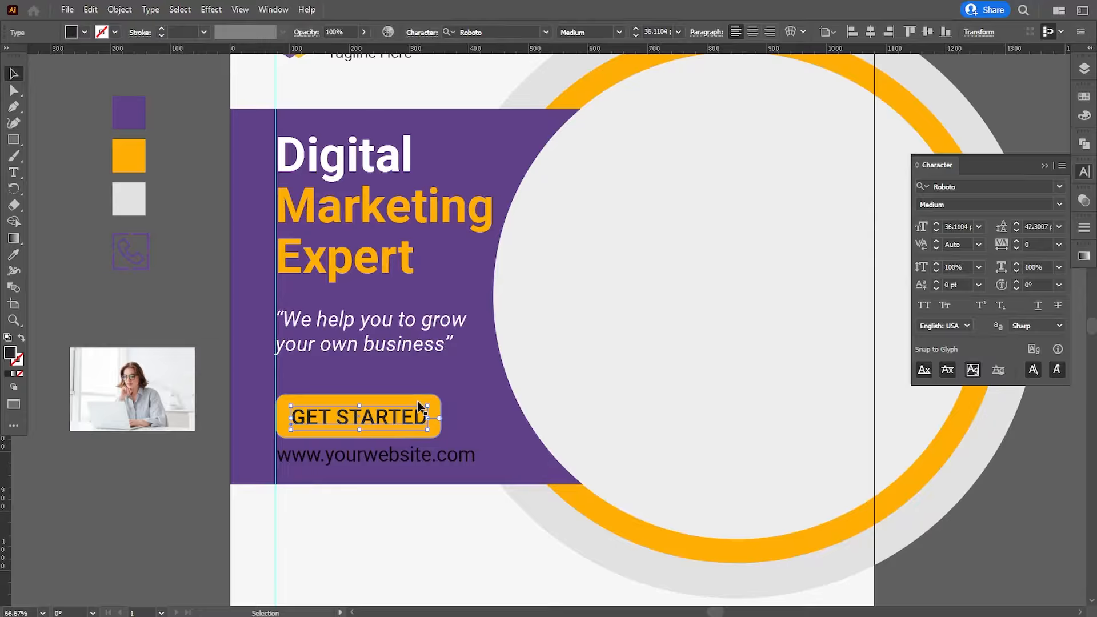
Step: Move the button, its "GET STARTED" label and the website text up together, closer to the quote
left_click(451, 454, "shift")
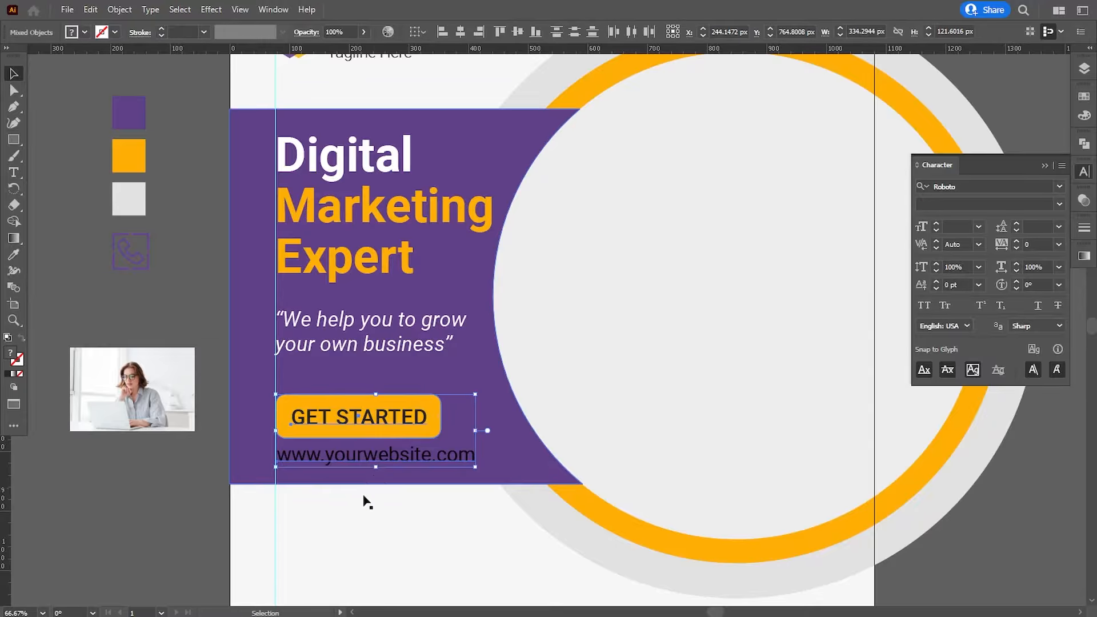
key("Up")
key("Up")
key("Up")
key("Up")
key("Up")
key("Up")
key("Up")
key("Up")
key("Up")
key("Up")
key("Up")
key("Up")
key("Up")
key("Up")
key("Up")
key("Up")
key("Up")
key("Up")
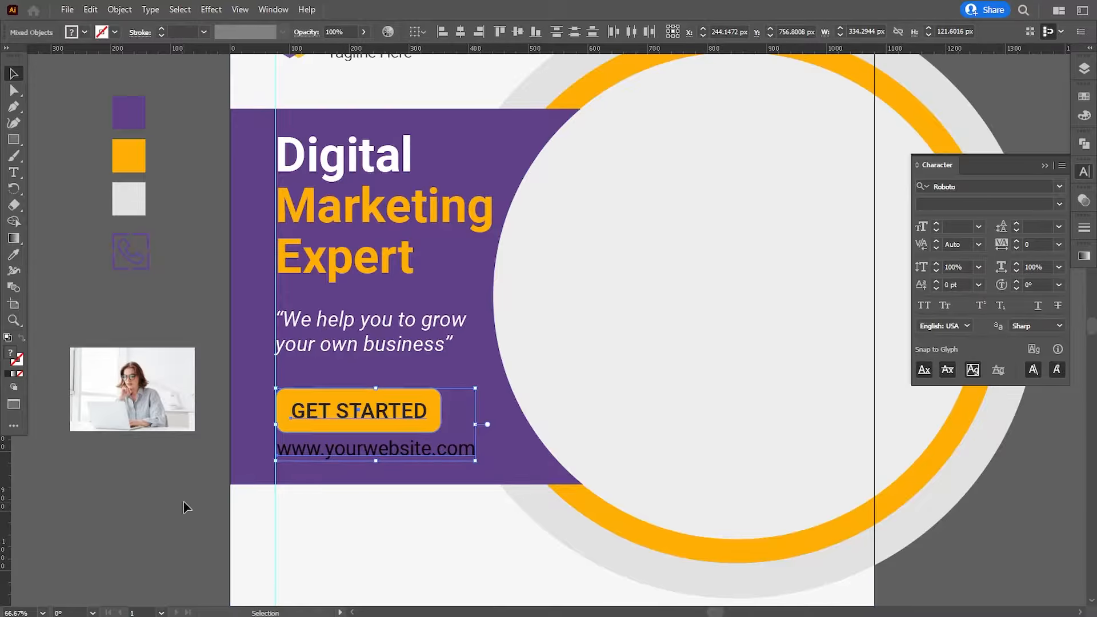
left_click(184, 507)
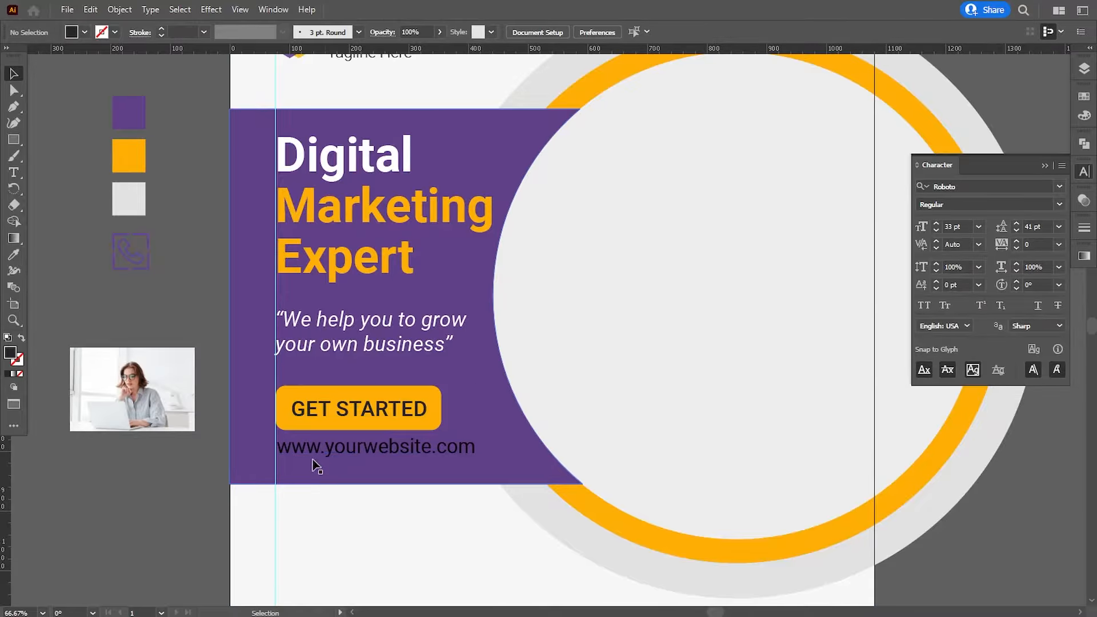
Step: Nudge the website text up slightly, closer to the button
left_click(313, 452)
key("Up")
key("Up")
left_click(210, 483)
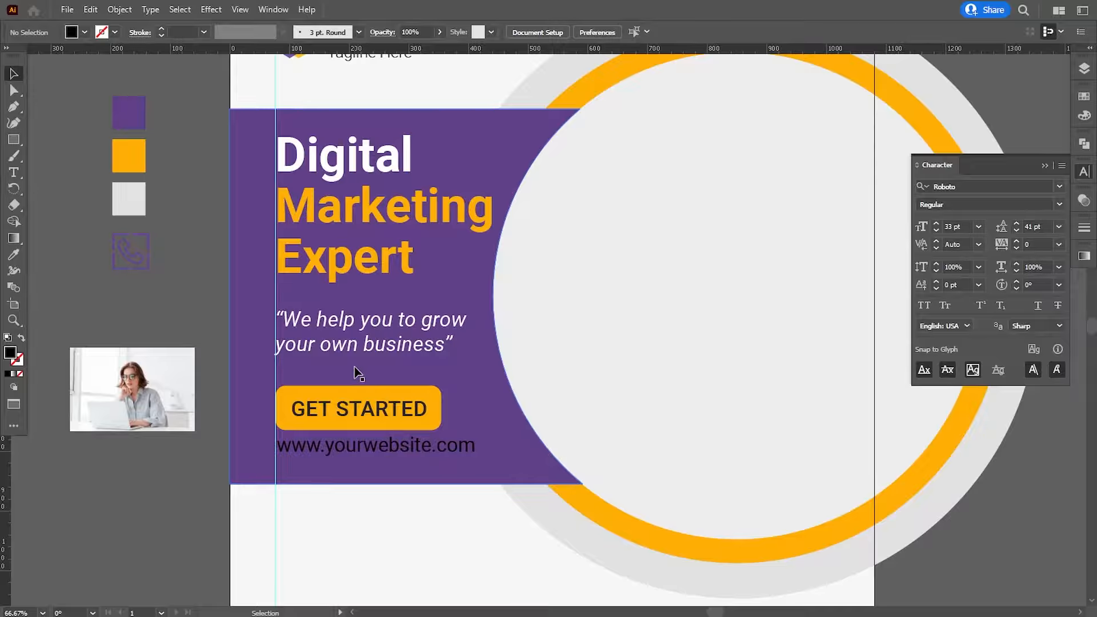
Step: Nudge the button, its label and the website text down slightly as one selection
left_click(346, 411)
left_click(357, 424, "shift")
left_click(385, 445, "shift")
key("Down")
key("Down")
key("Down")
key("Down")
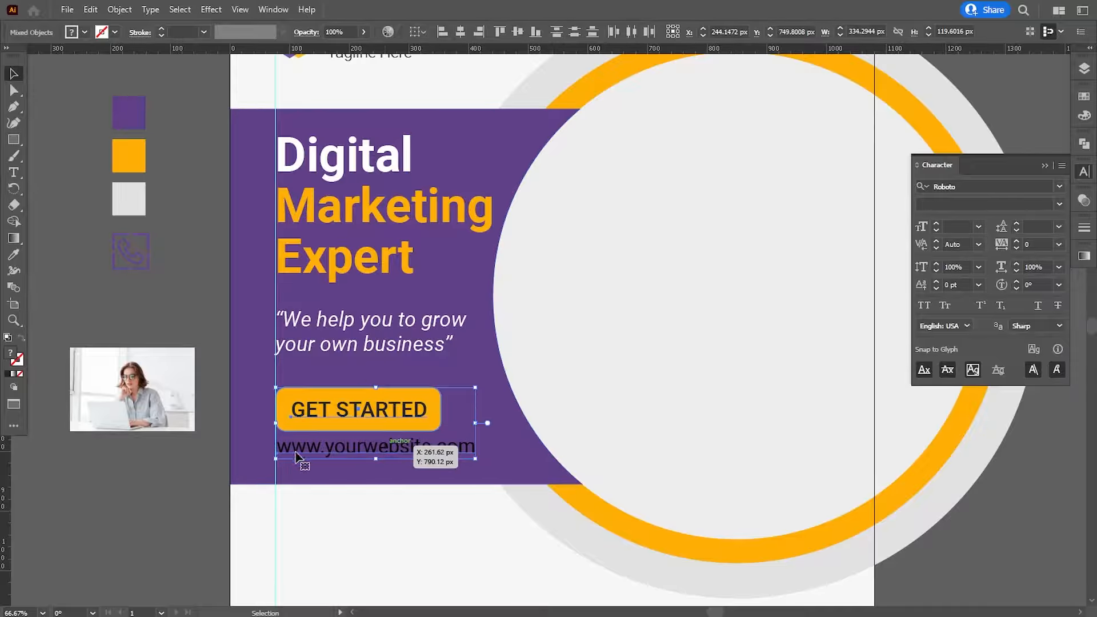
left_click(214, 449)
Step: Nudge the quote text down slightly to even the spacing between heading and button
left_click(349, 351)
key("Down")
key("Down")
left_click(226, 419)
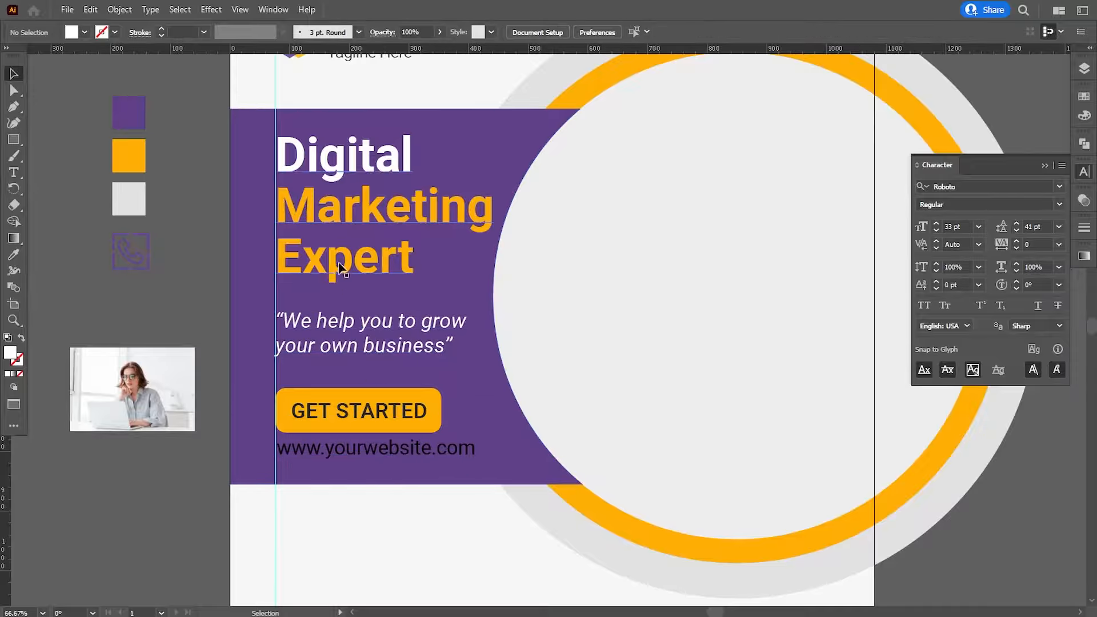
Step: Place the phone icon at the guide in the white area below the purple shape and bring it to the front
key("ctrl+minus")
key("ctrl+minus")
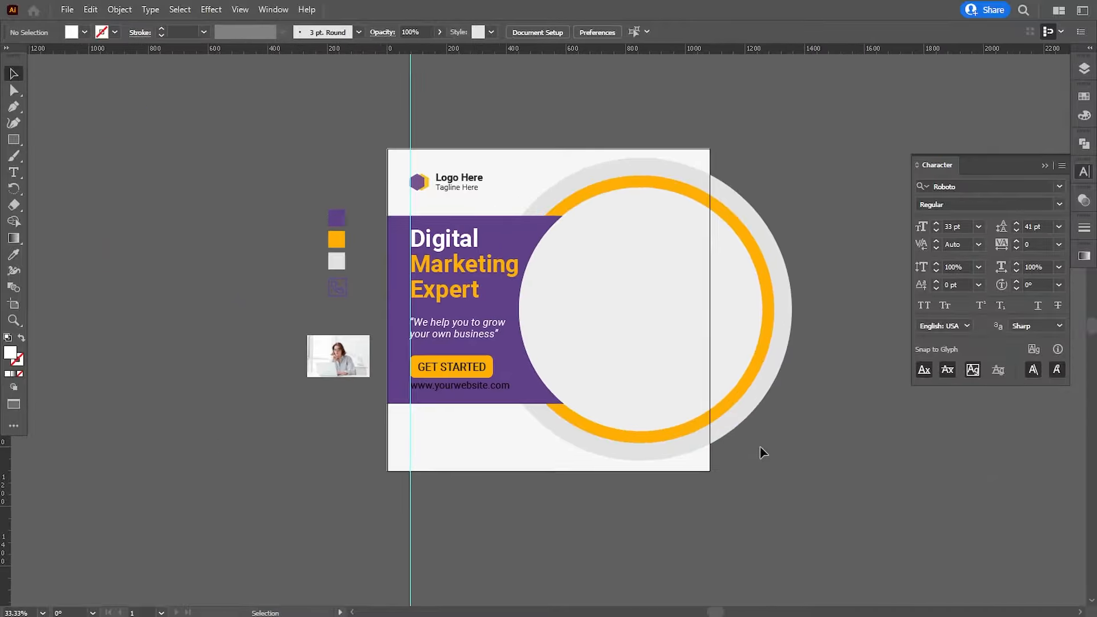
key("ctrl+plus")
left_click_drag(450, 509, 491, 370)
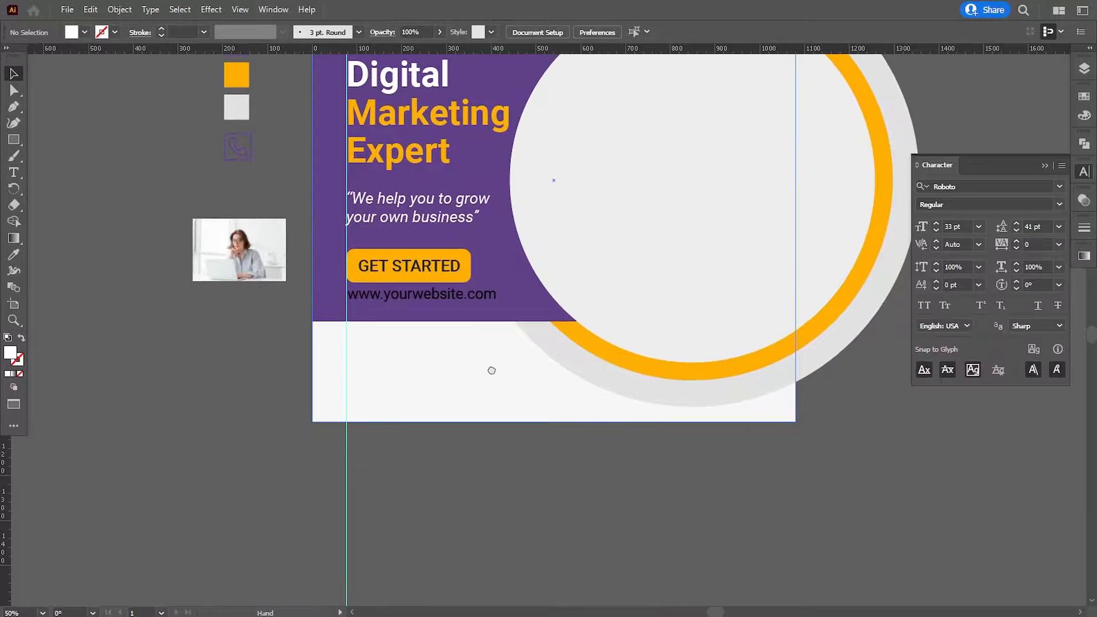
key("ctrl+plus")
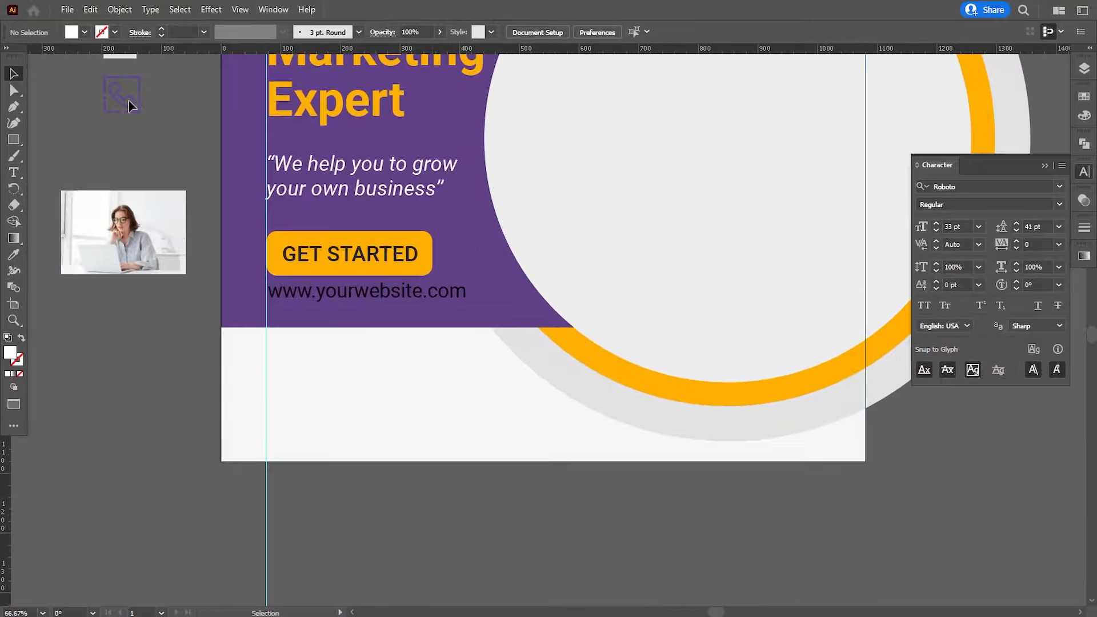
left_click_drag(139, 109, 297, 406)
right_click(290, 398)
mouse_move(343, 328)
left_click(437, 321)
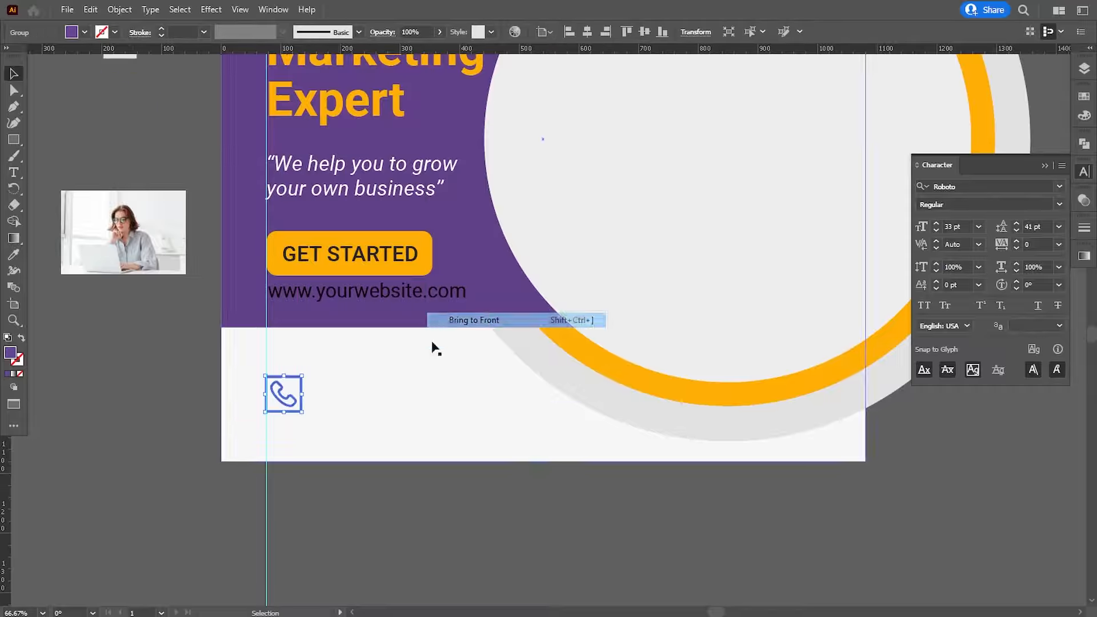
left_click(105, 346)
Step: Add the text "Call us for more info" beside the phone icon, with a placeholder phone number on a second line
left_click(13, 172)
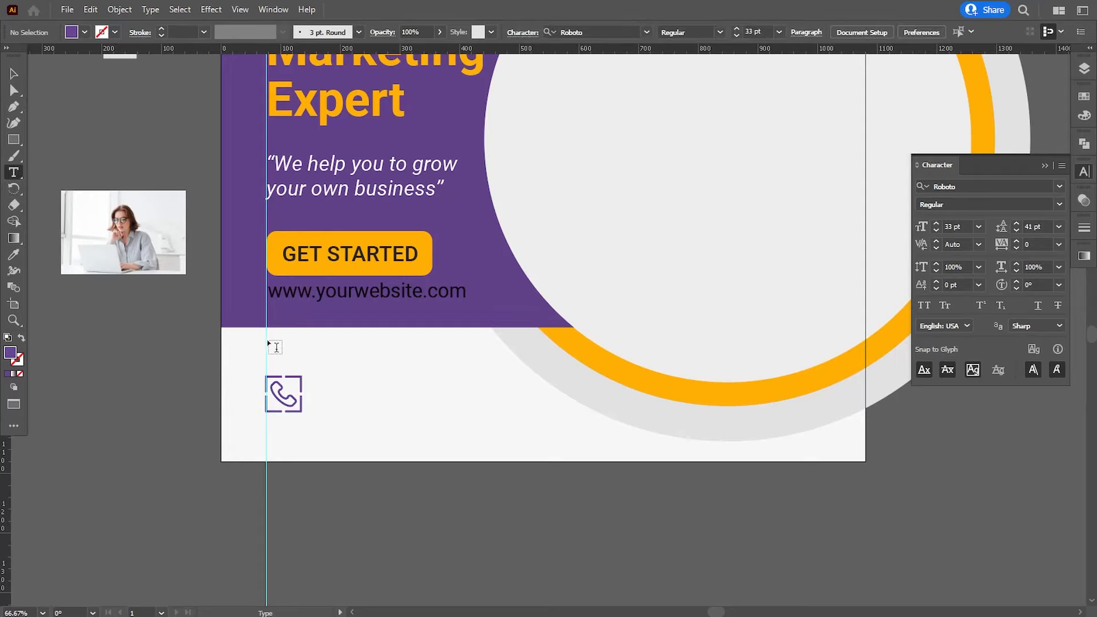
left_click(323, 385)
type("Call us for more info")
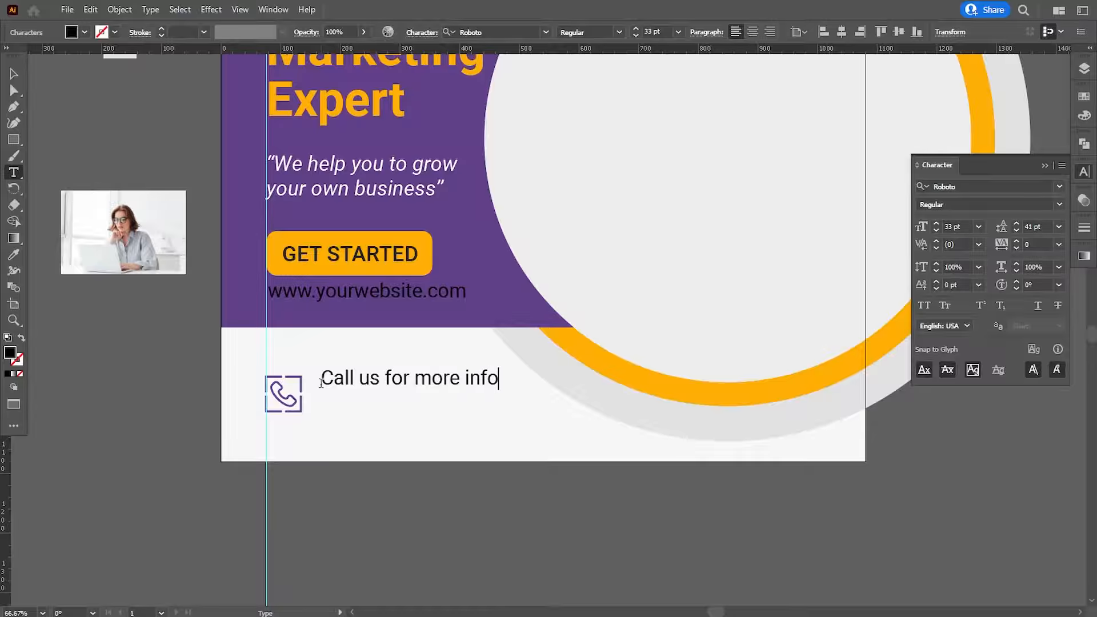
type("000 123 ")
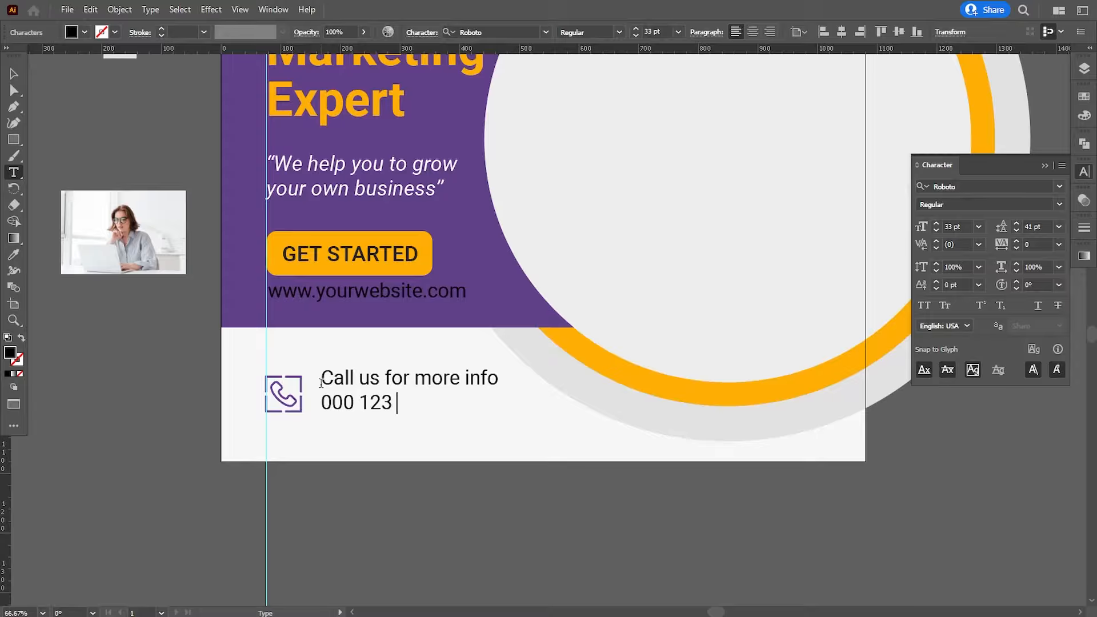
type("456 789")
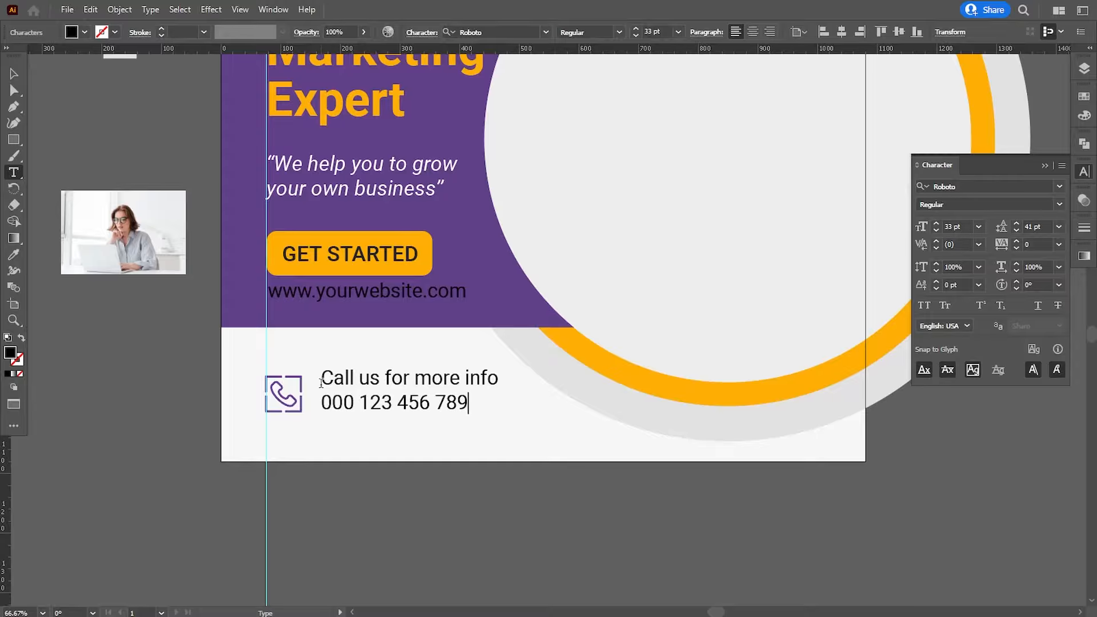
Step: Set the phone number line of the contact text to Bold
left_click_drag(326, 403, 527, 412)
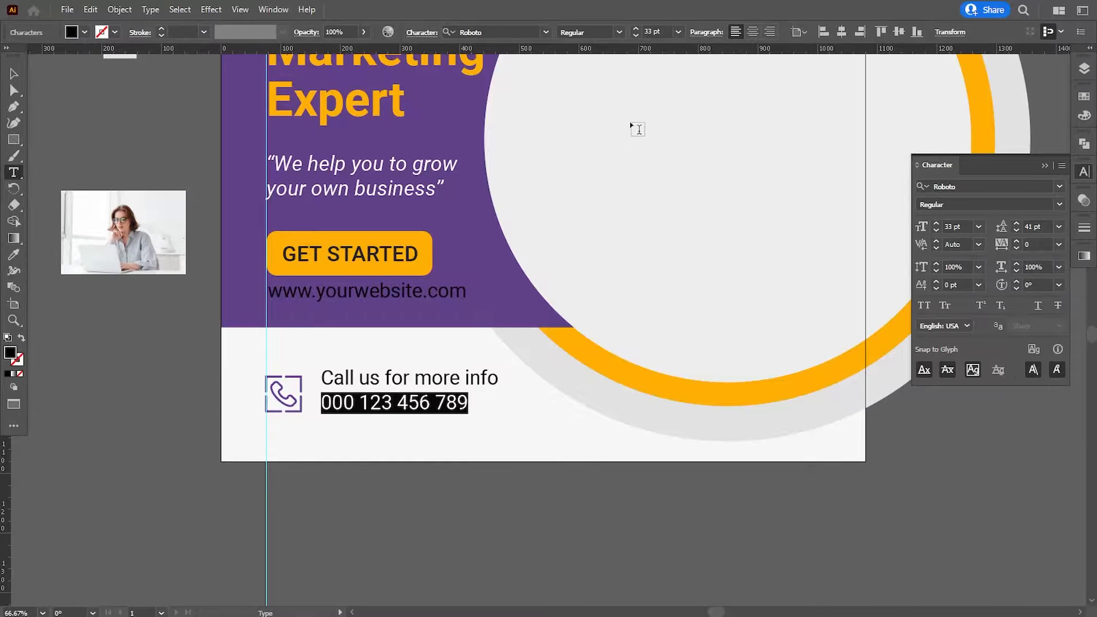
left_click(618, 32)
left_click(588, 137)
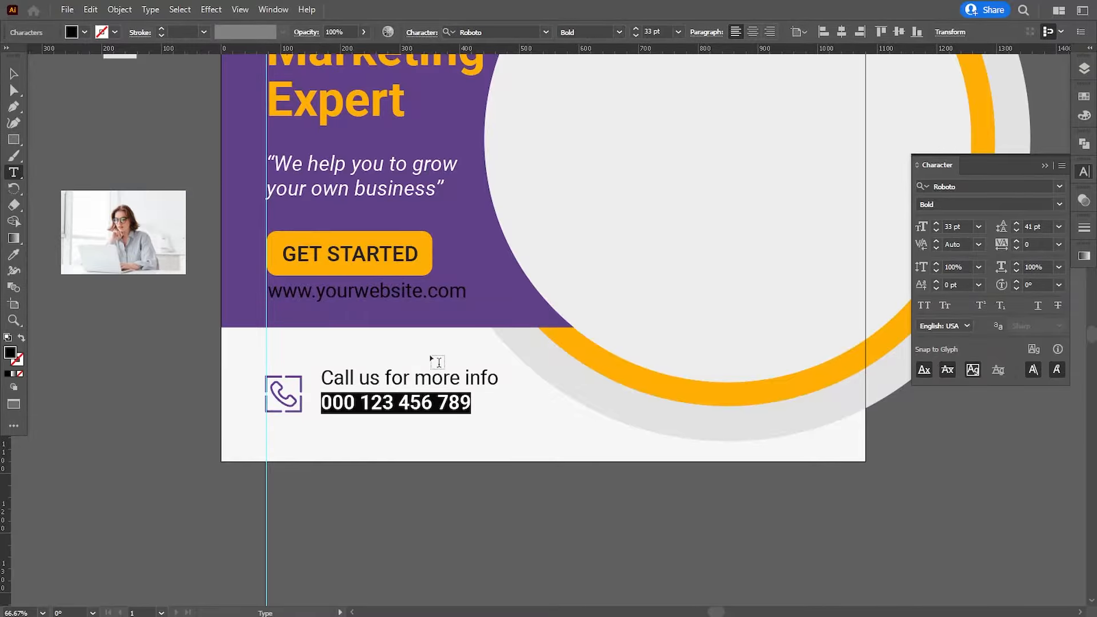
Step: Reduce the leading of both contact text lines to 35 pt
left_click(378, 370)
left_click_drag(328, 378, 574, 398)
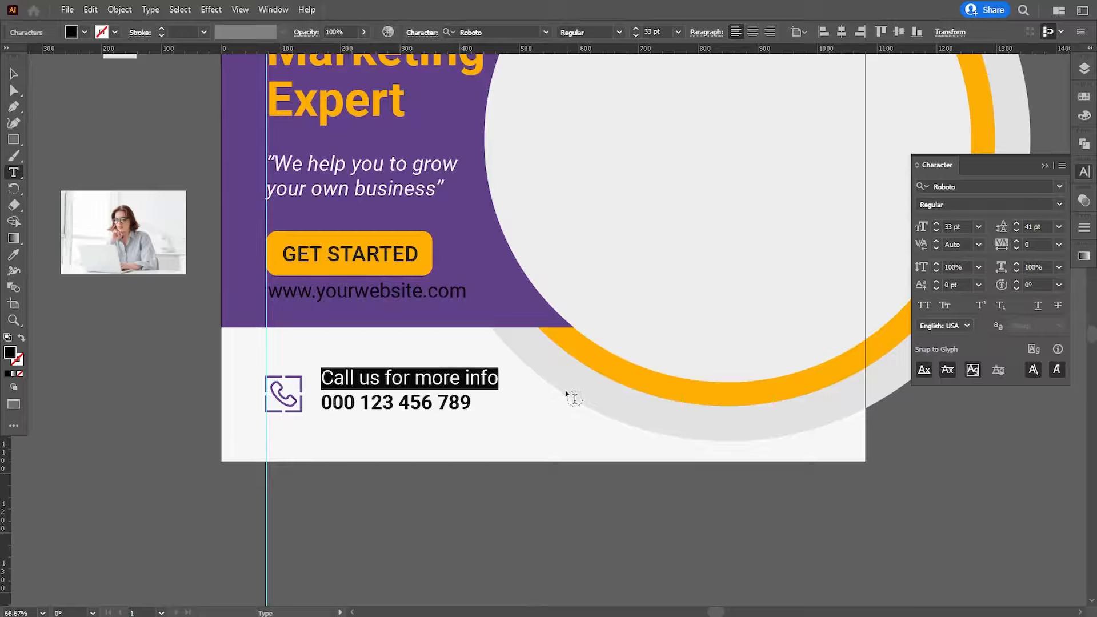
left_click(425, 384)
left_click_drag(324, 379, 519, 413)
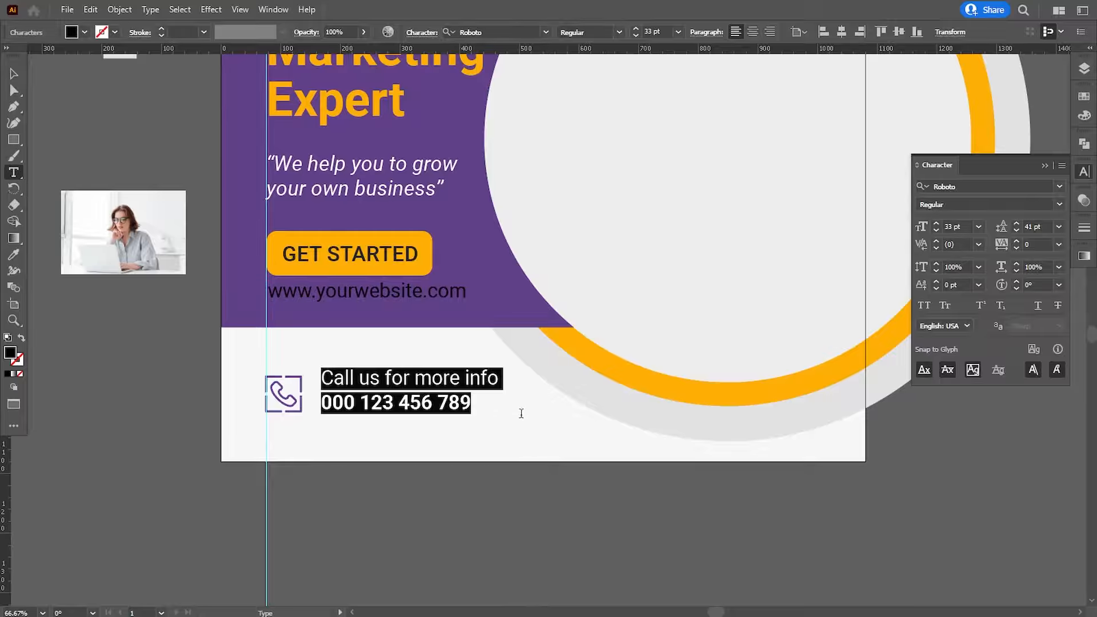
left_click(1015, 231)
left_click(1015, 231)
left_click(1016, 231)
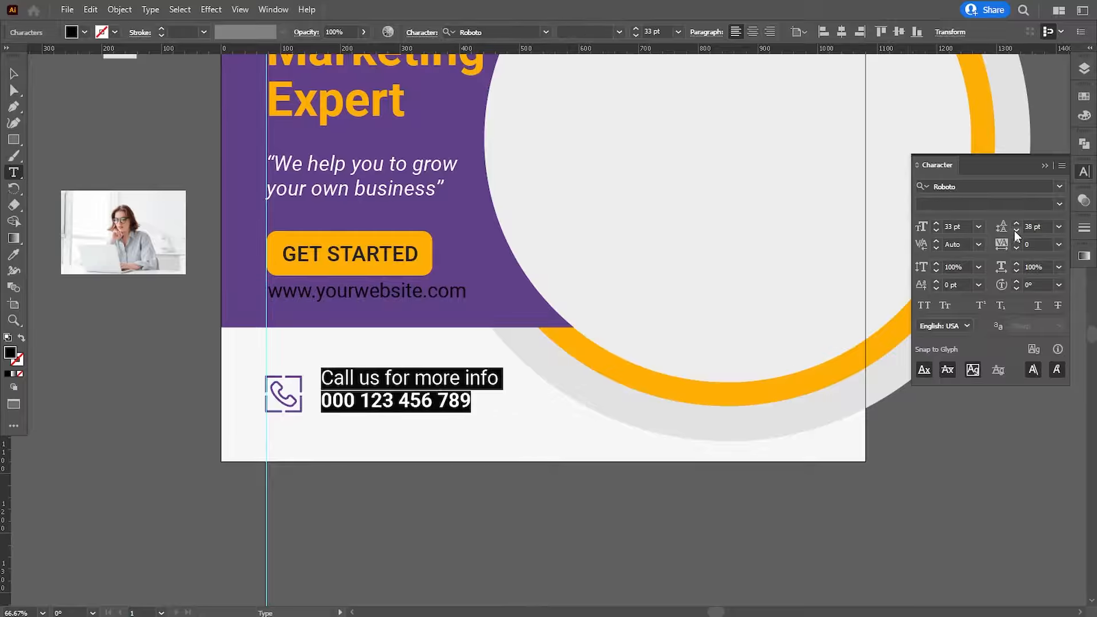
left_click(1016, 232)
left_click(1015, 232)
left_click(1016, 232)
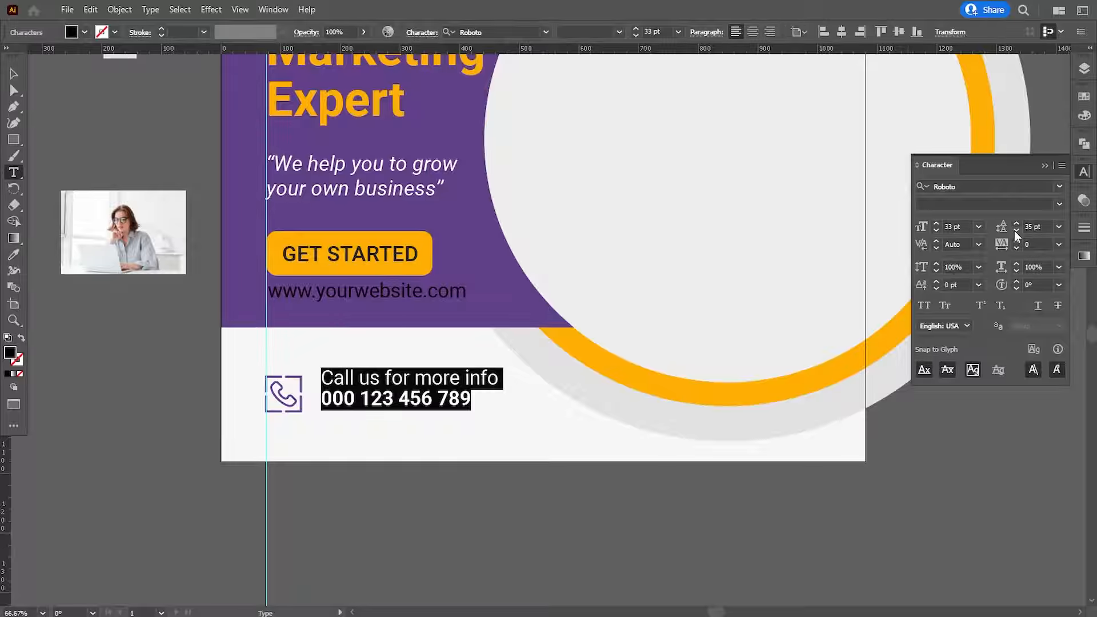
Step: Move the contact text down slightly to line it up with the phone icon
left_click(14, 73)
left_click(297, 455)
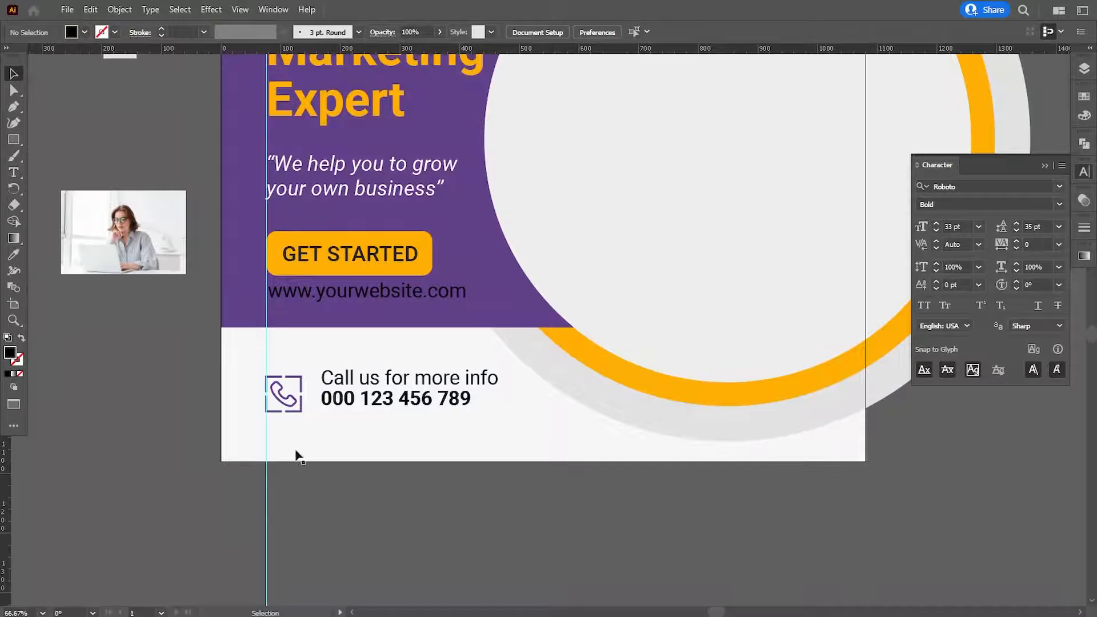
left_click_drag(338, 403, 338, 409)
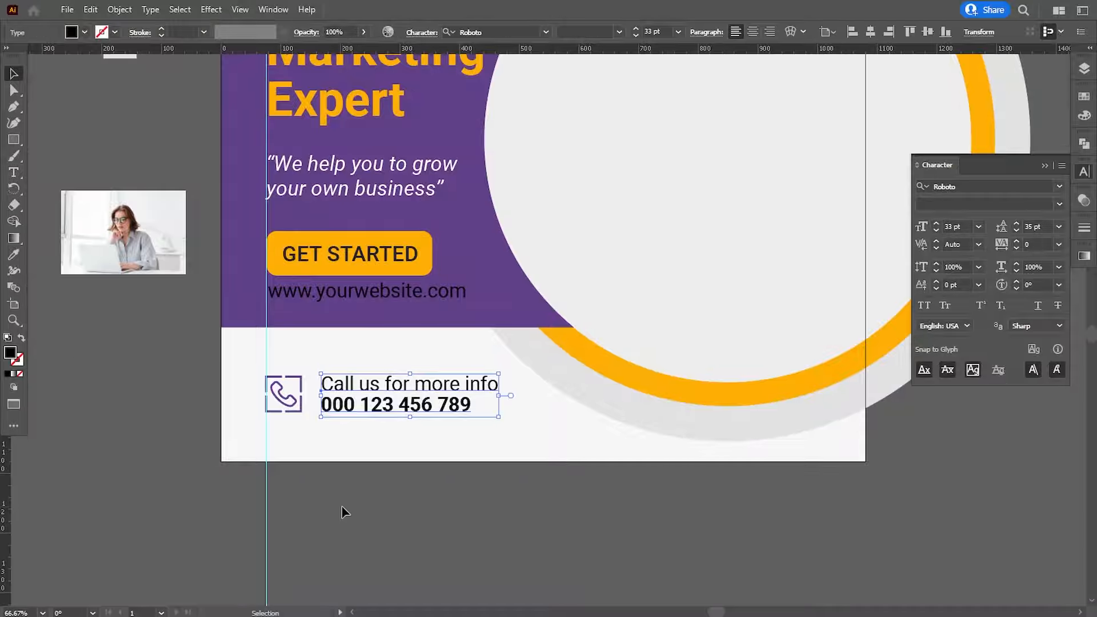
left_click(343, 511)
Step: Enlarge the phone icon slightly to match the height of the two-line contact text
left_click(291, 389)
left_click_drag(301, 376, 308, 372)
left_click(362, 452)
Step: Nudge the contact text slightly left and up, closer to the phone icon
left_click(350, 411)
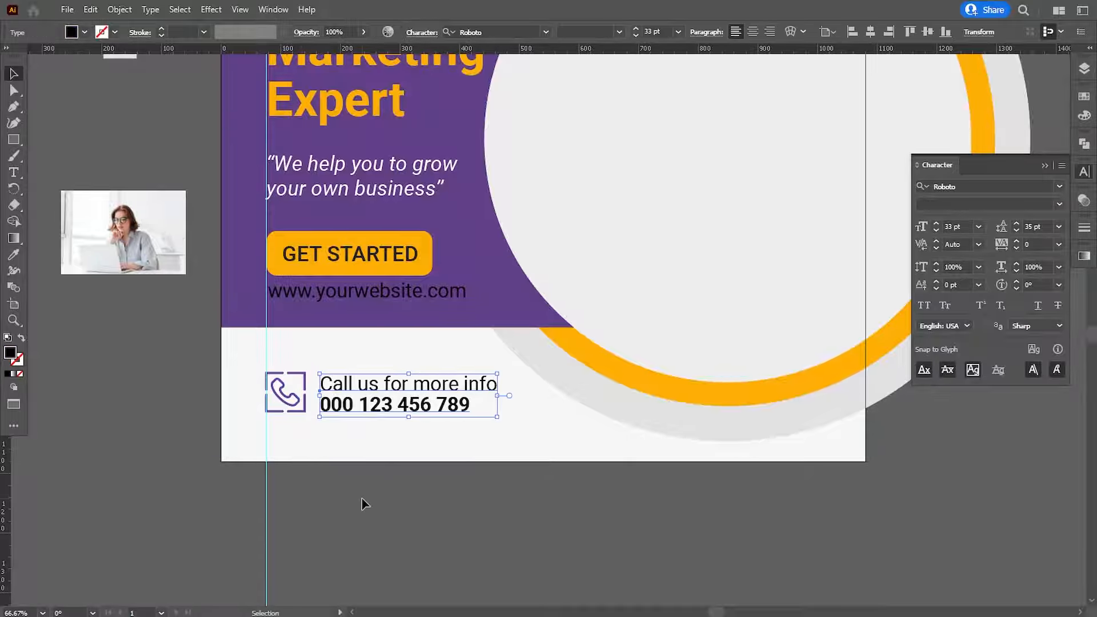
key("Left")
key("Left")
key("Left")
key("Left")
key("Up")
key("Up")
left_click(363, 503)
left_click(308, 404)
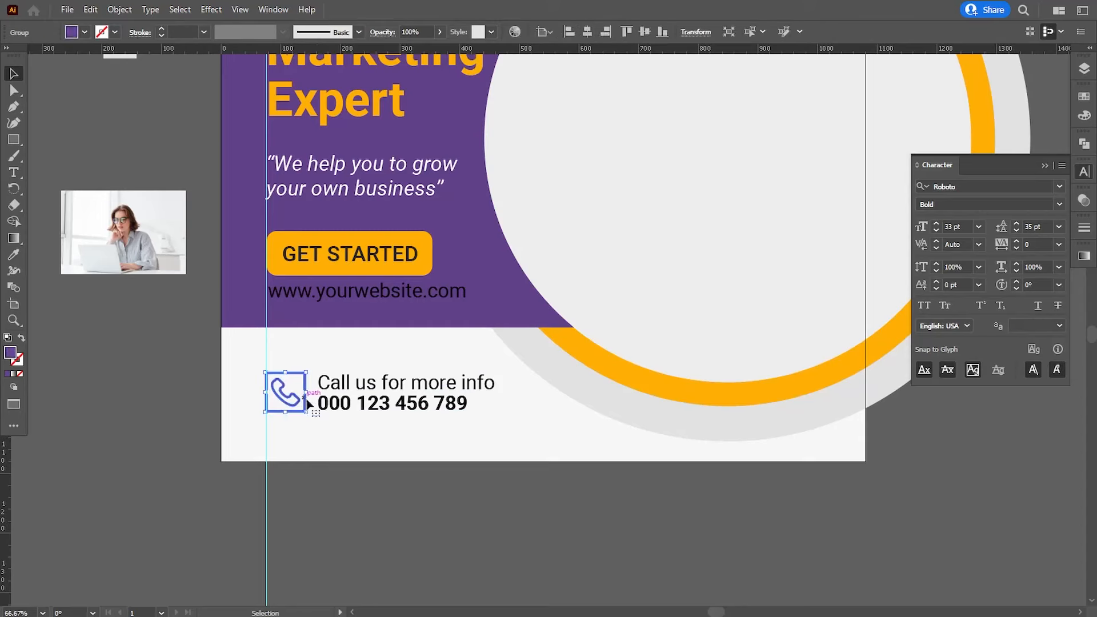
left_click(368, 546)
Step: Set the fill colour of the contact text to #262428
key("ctrl+minus")
key("ctrl+minus")
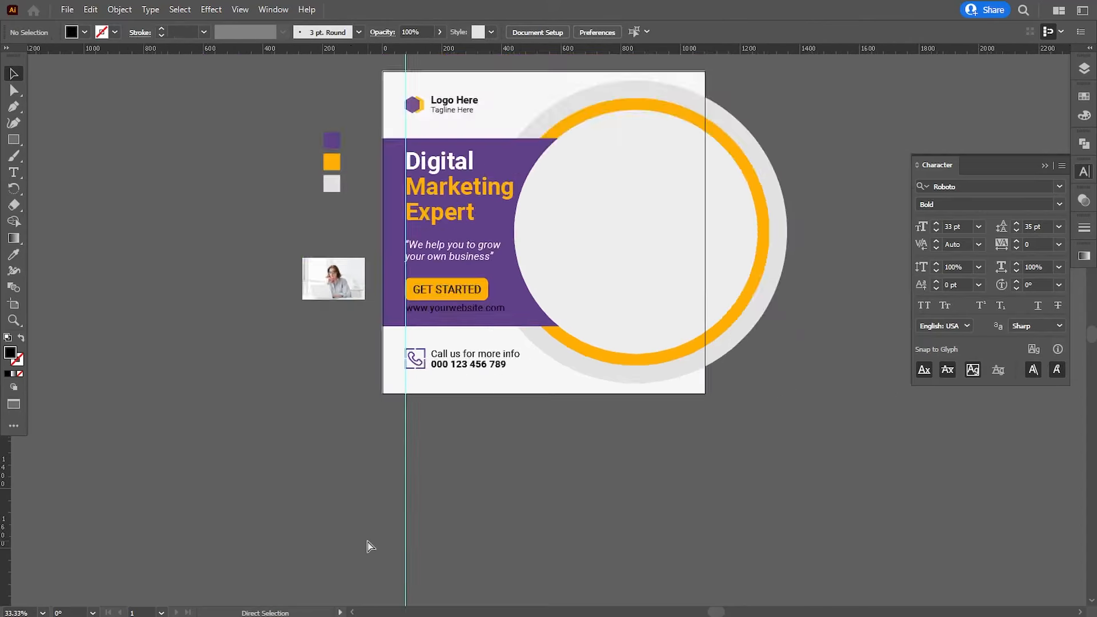
key("ctrl+plus")
key("ctrl+plus")
left_click(465, 363)
double_click(9, 353)
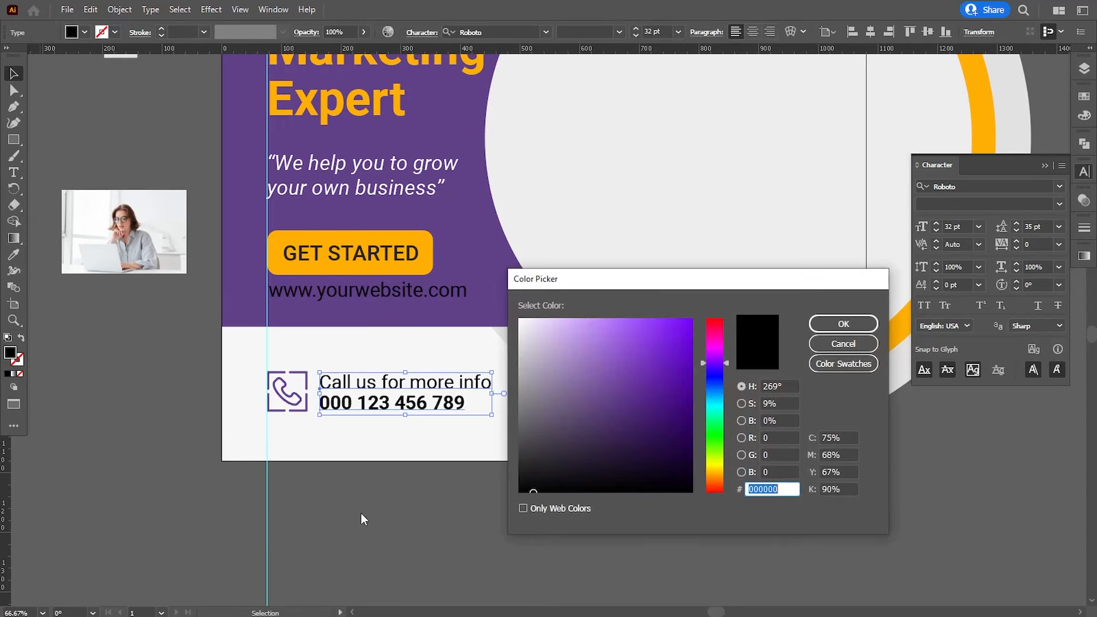
type("262428")
key("Return")
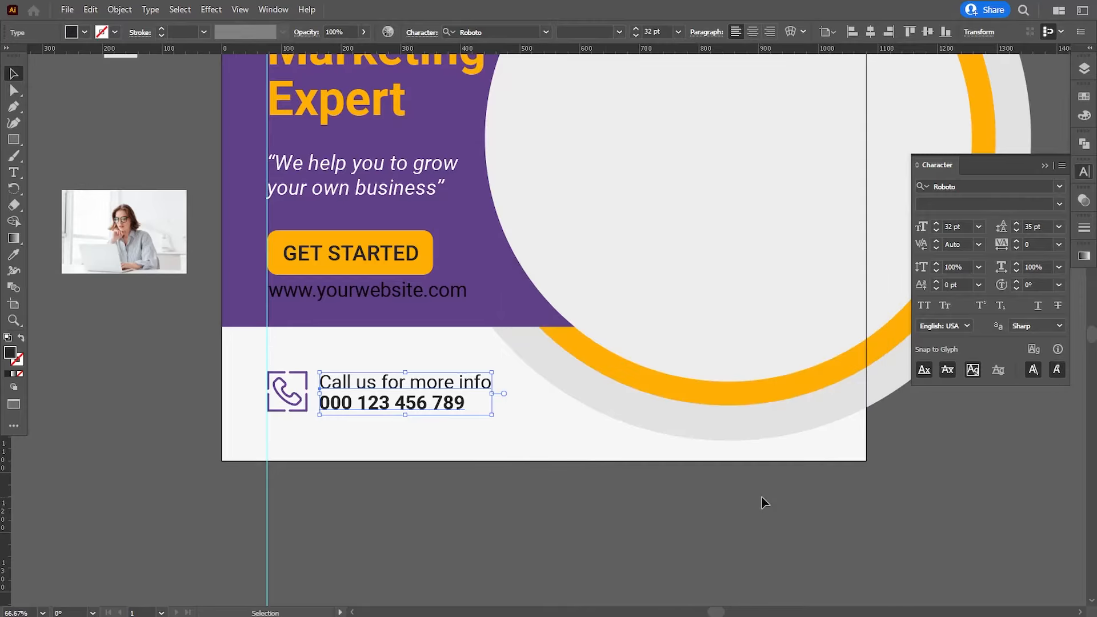
Step: Set the fill colour of the website text below the button to white, #FFFFFF
left_click(409, 296)
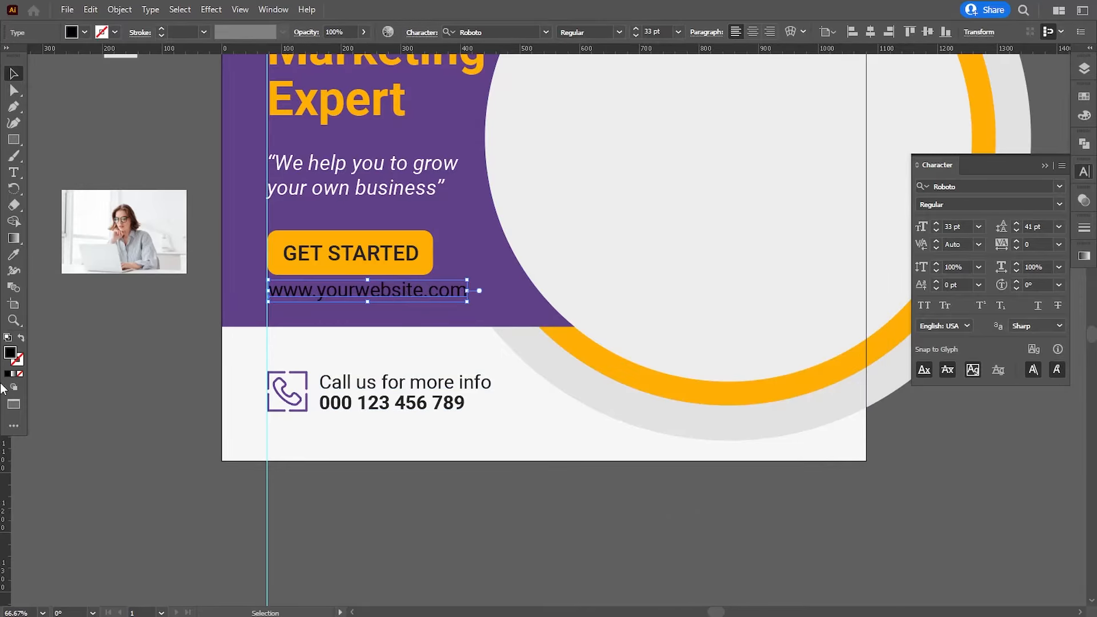
double_click(10, 353)
type("FFFFFF")
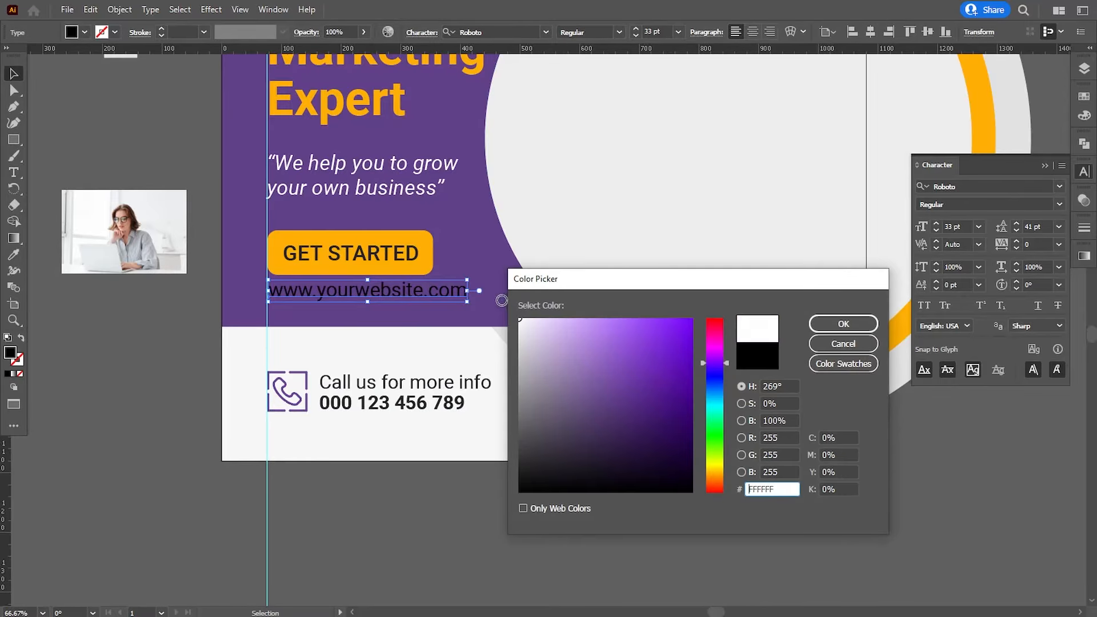
left_click(842, 334)
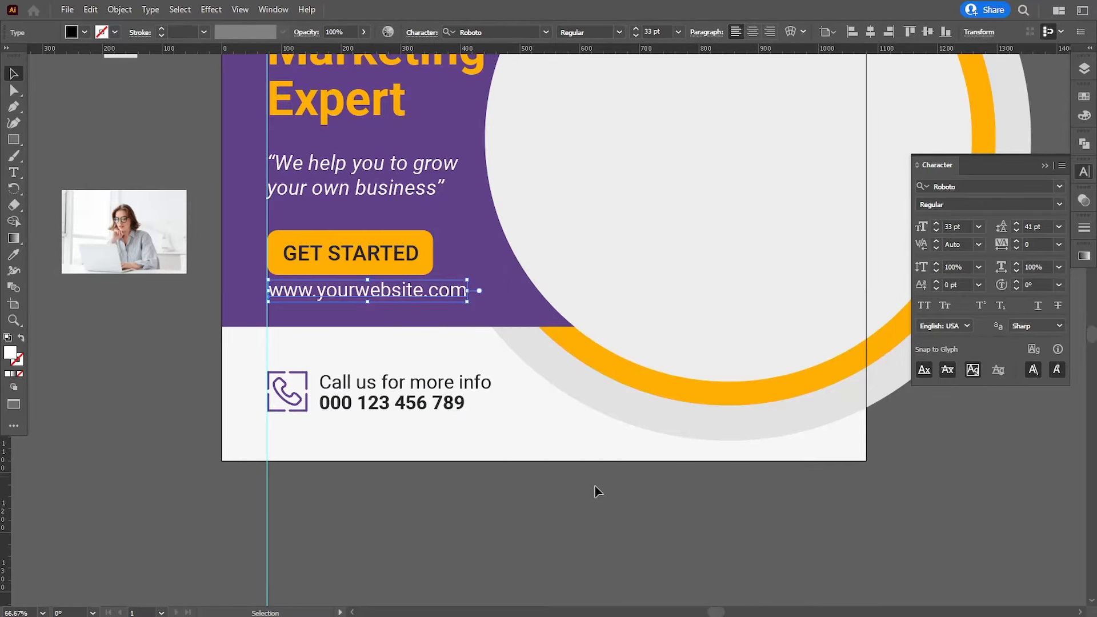
left_click(595, 490)
Step: Place the woman's photo over the light inner circle and make a clipping mask from the photo and that circle
key("ctrl+minus")
left_click_drag(576, 194, 562, 332)
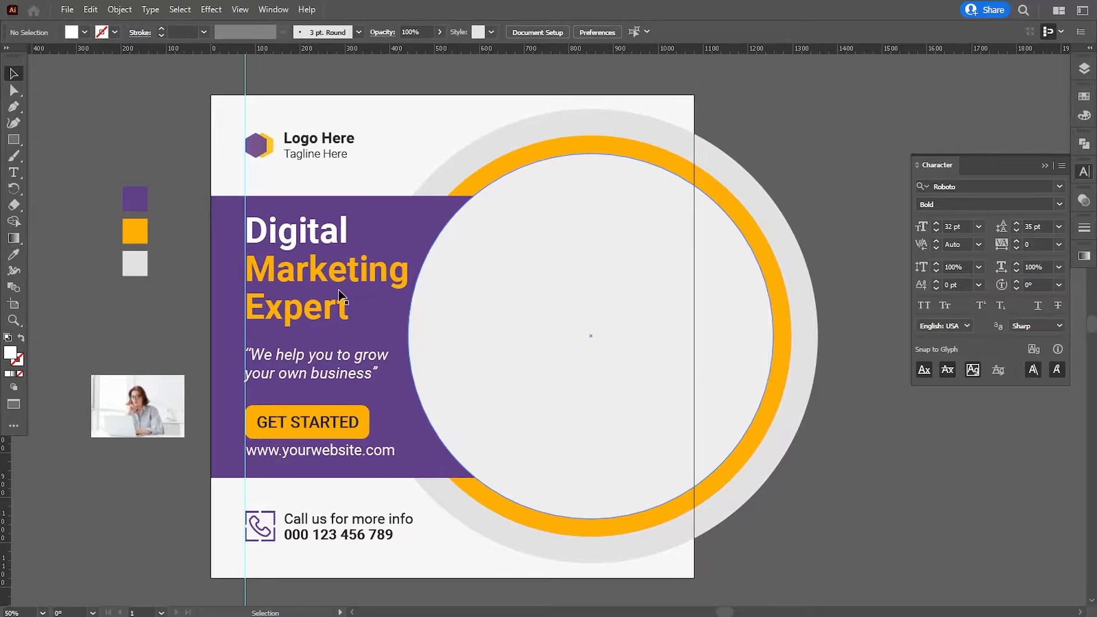
left_click_drag(324, 194, 365, 169)
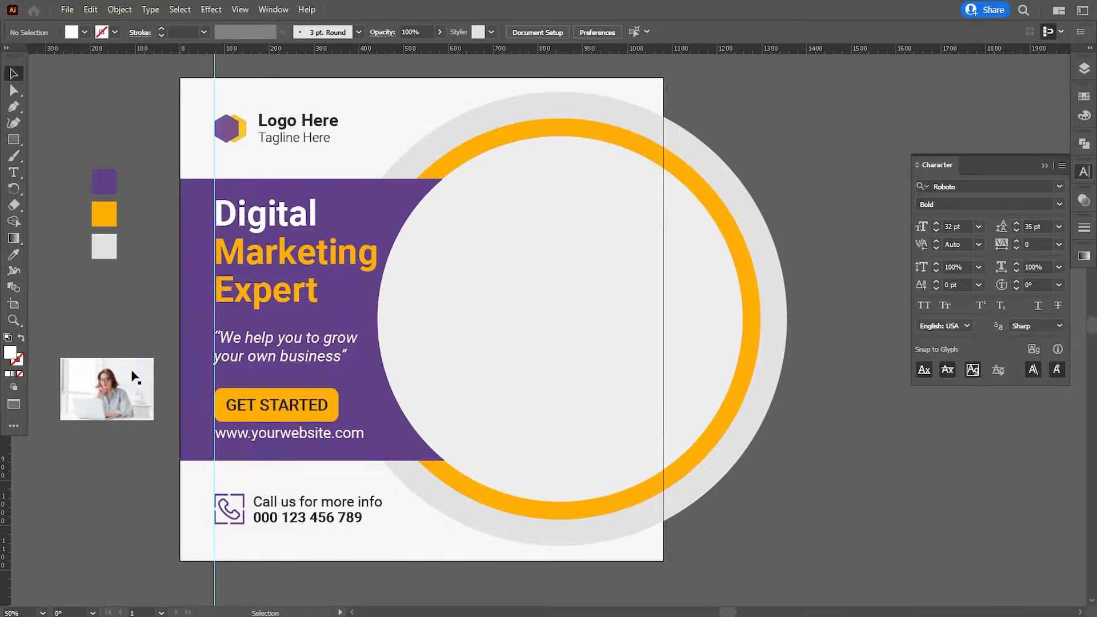
left_click_drag(152, 370, 568, 328)
left_click(571, 277, "shift")
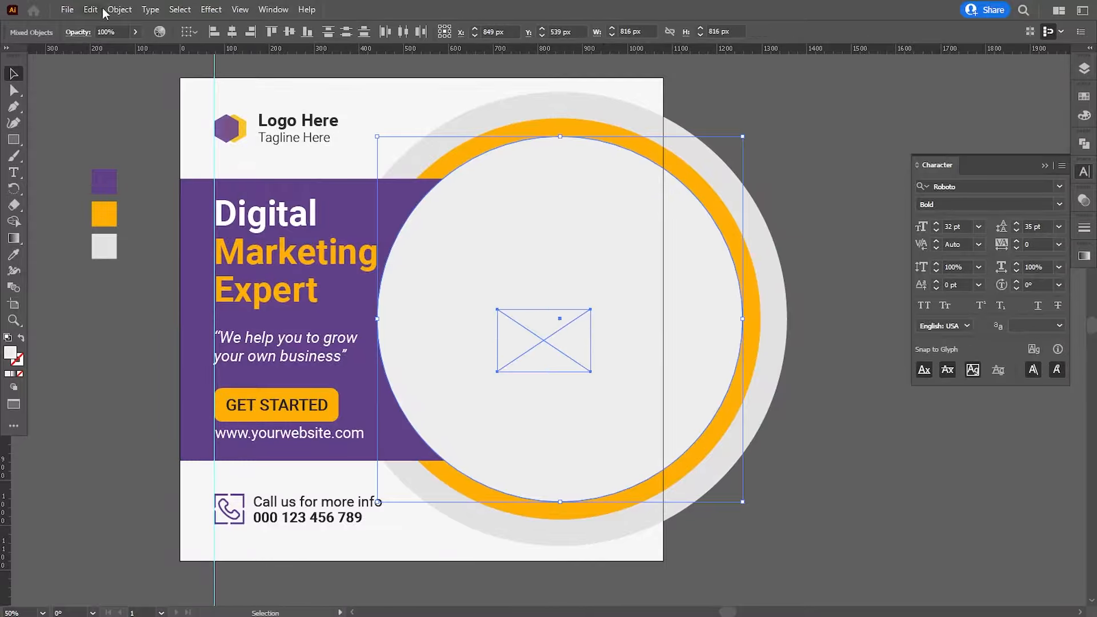
left_click(119, 9)
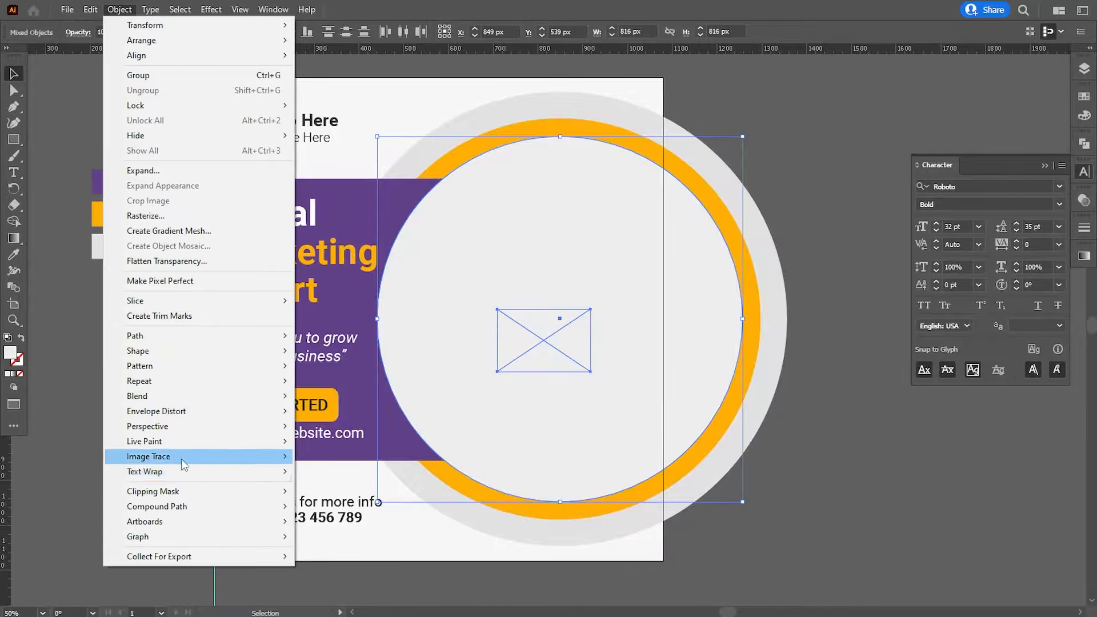
mouse_move(208, 492)
left_click(336, 491)
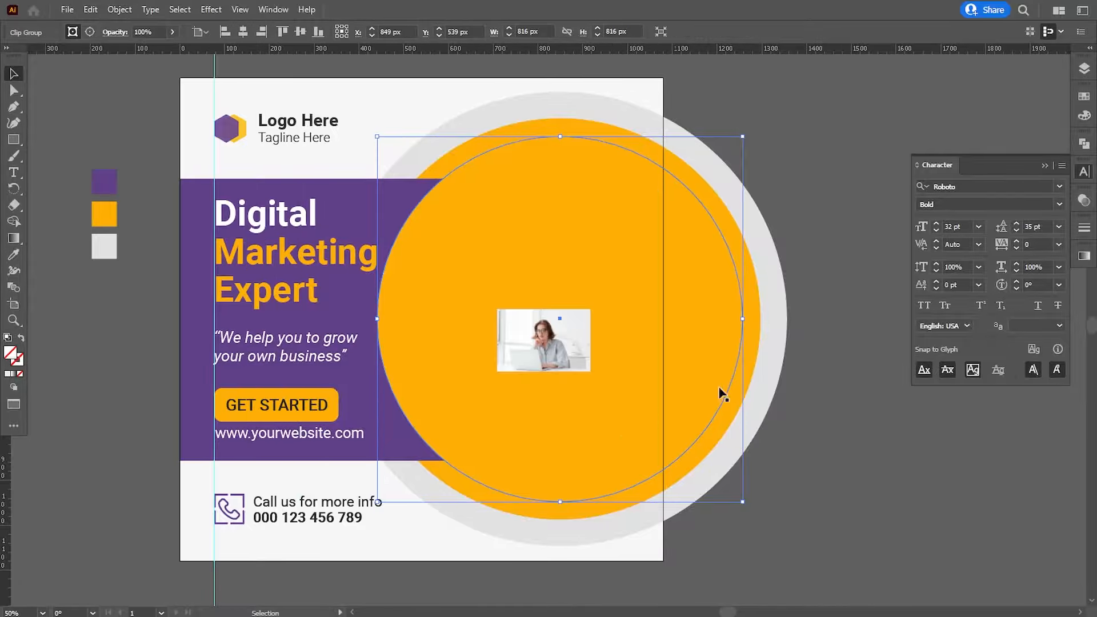
Step: Select only the photo inside the clip group, then enlarge and reposition it so the woman fills the circle
left_click(1084, 68)
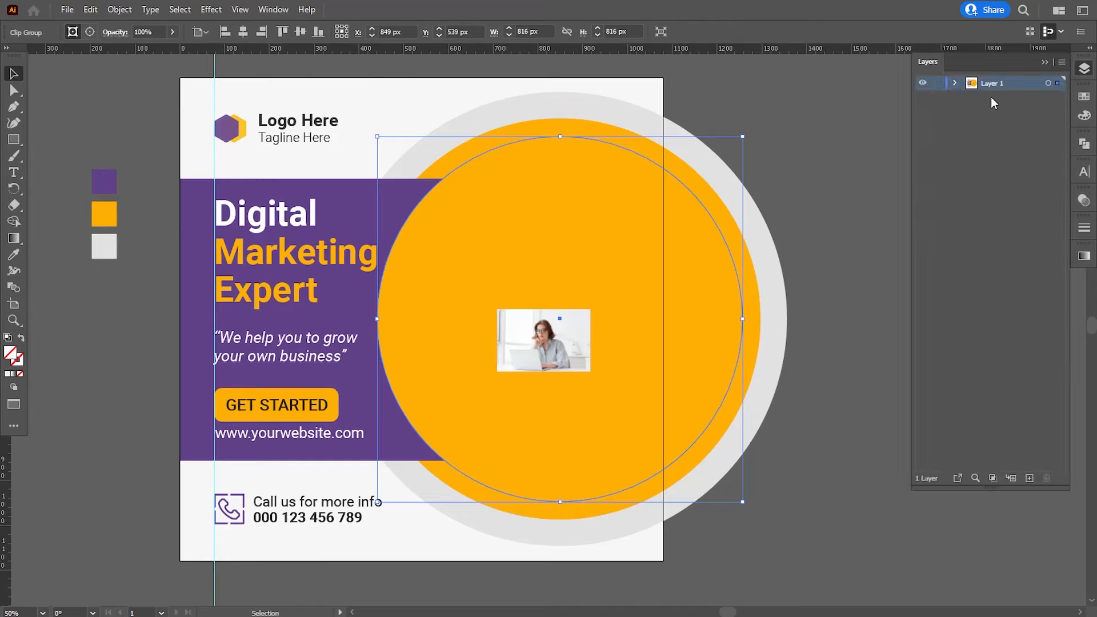
left_click(955, 83)
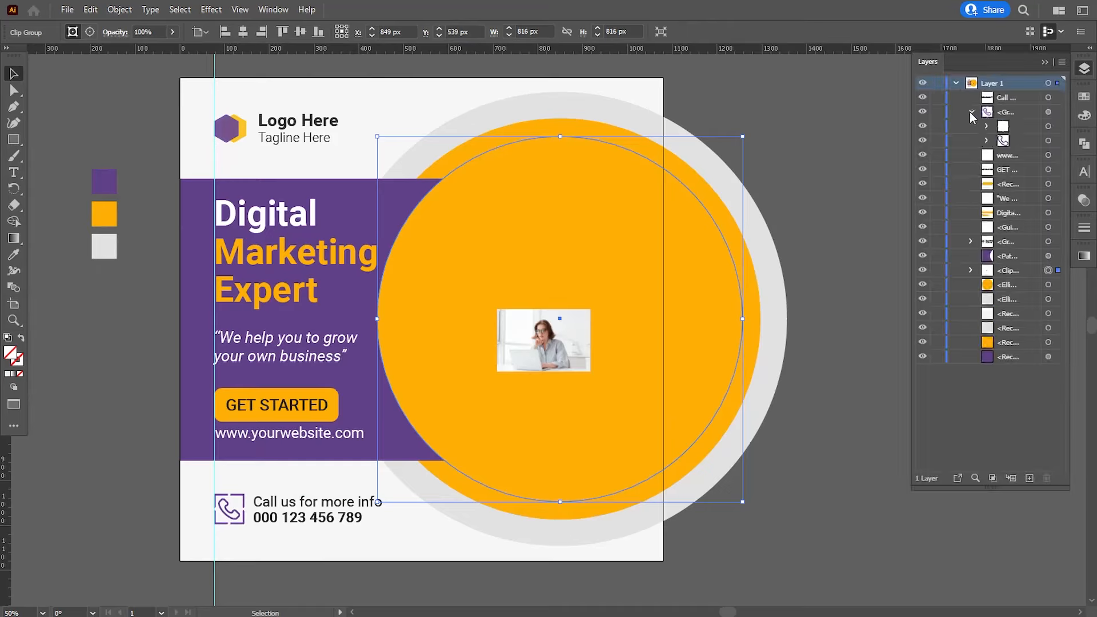
left_click(971, 241)
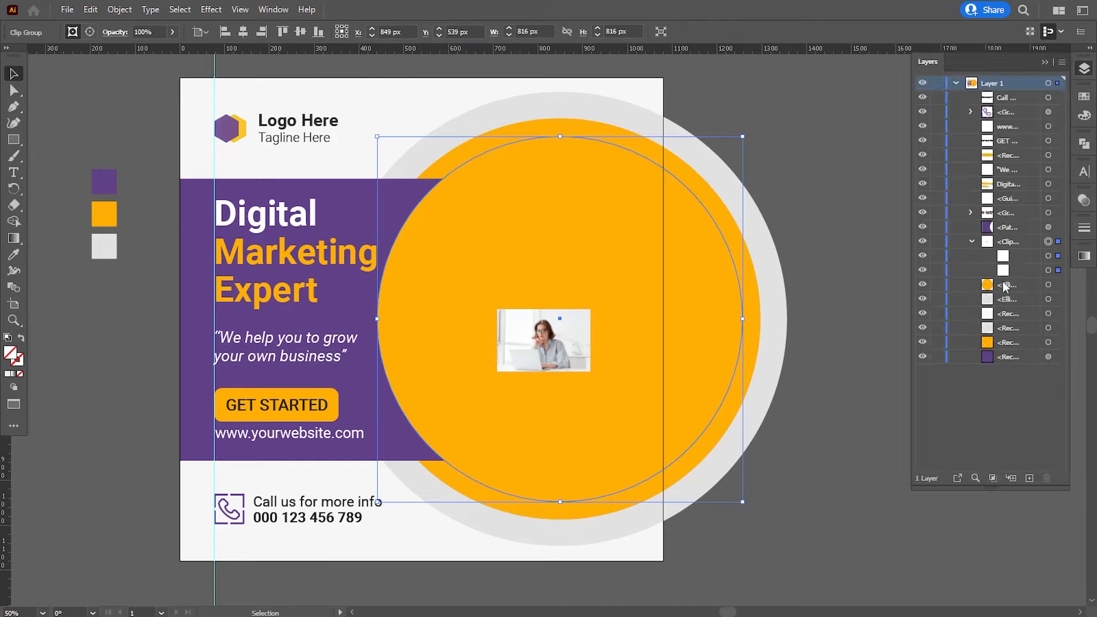
left_click(1048, 271)
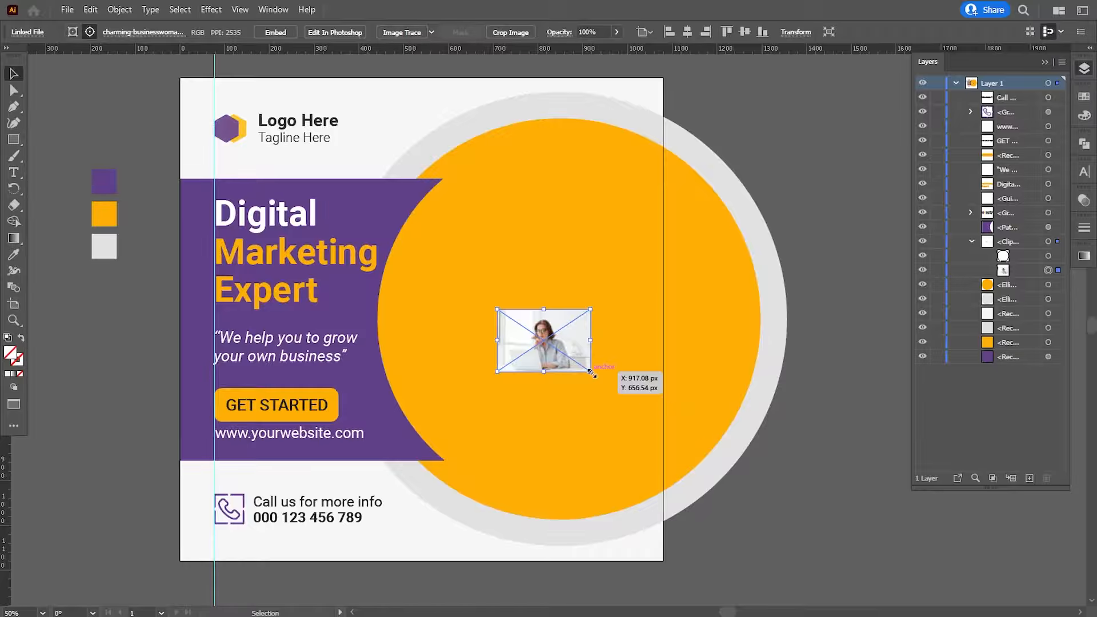
left_click_drag(591, 372, 891, 553)
left_click_drag(753, 484, 662, 363)
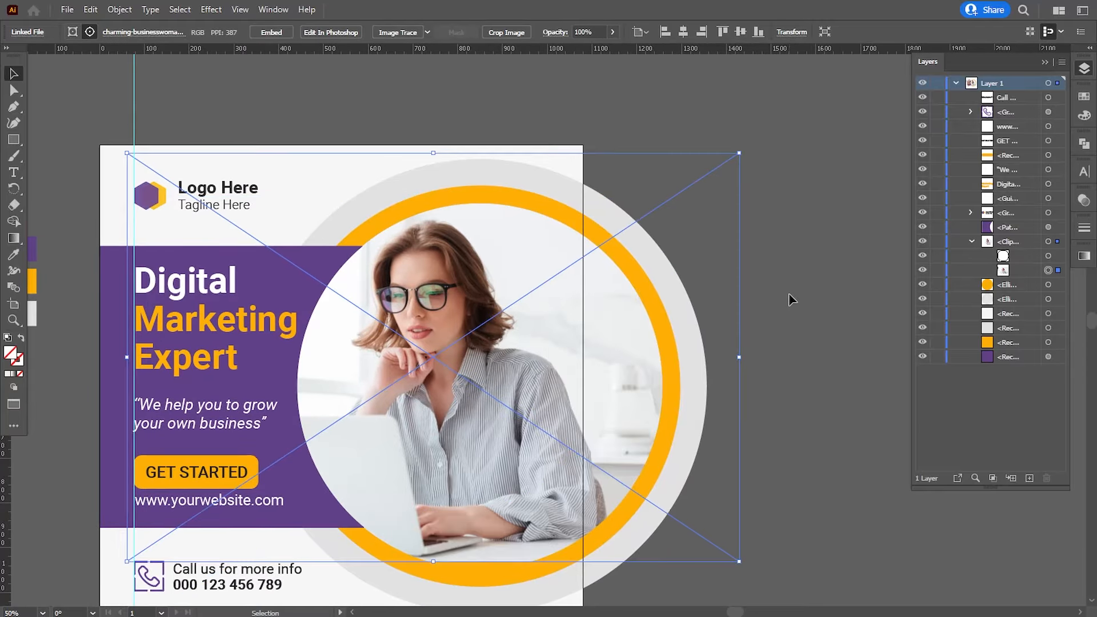
left_click(791, 299)
Step: Draw a 1080 × 1080 px rectangle without fill or stroke that covers the whole artboard
left_click_drag(734, 372, 763, 318)
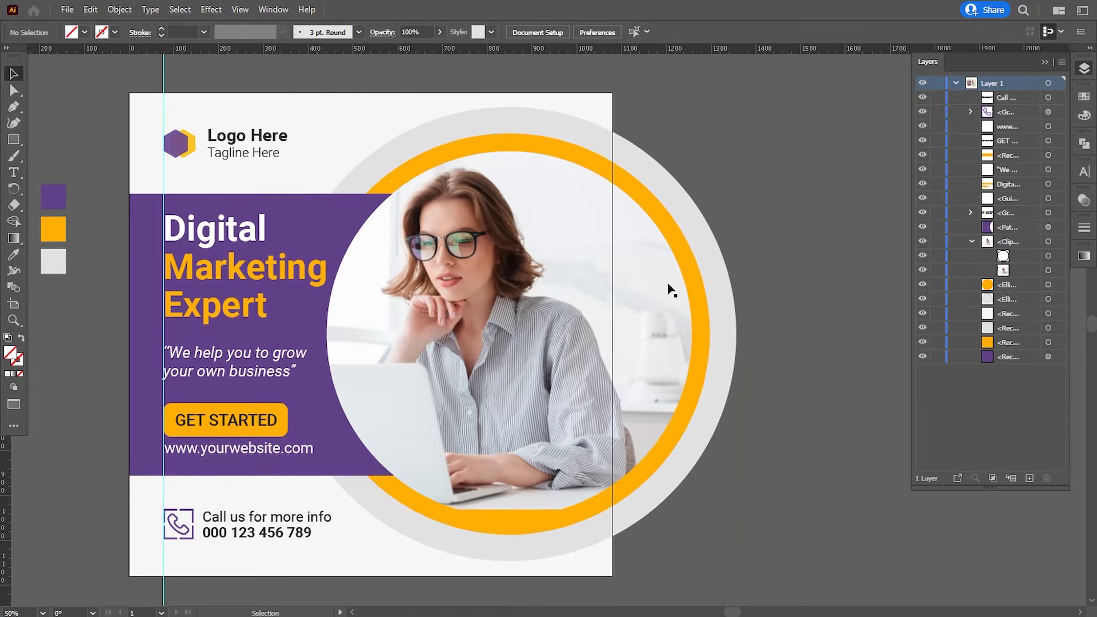
left_click(14, 139)
left_click_drag(129, 94, 613, 573)
key("v")
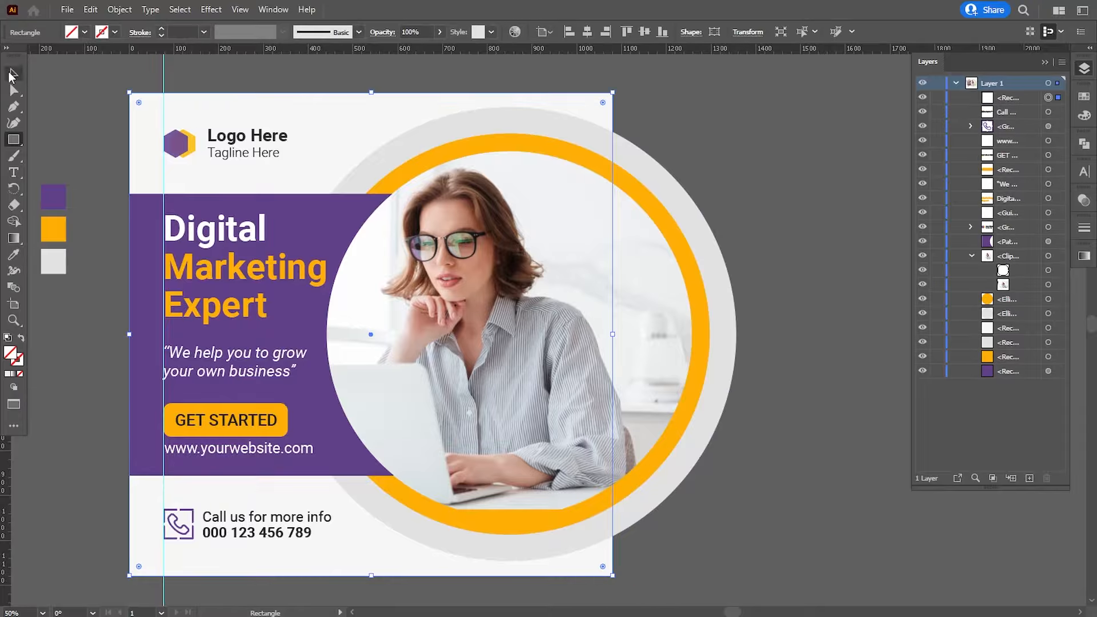
Step: Clip the photo group, orange circle and grey circle to the artboard-sized rectangle with a clipping mask
left_click(672, 273, "shift")
left_click(723, 313, "shift")
left_click(704, 321, "shift")
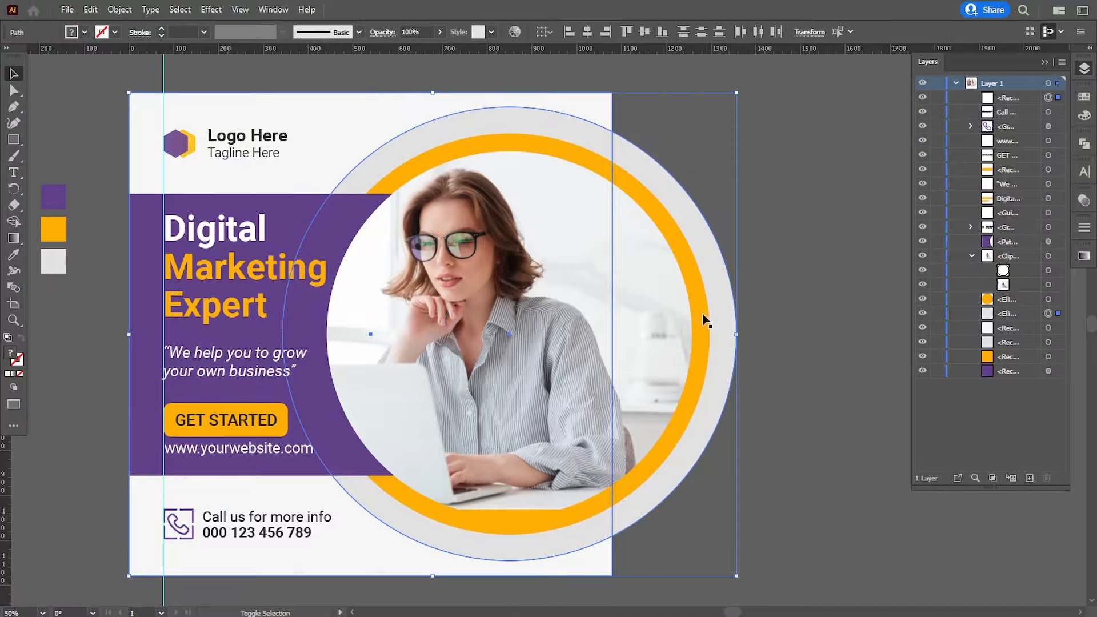
left_click(671, 322, "shift")
left_click(119, 9)
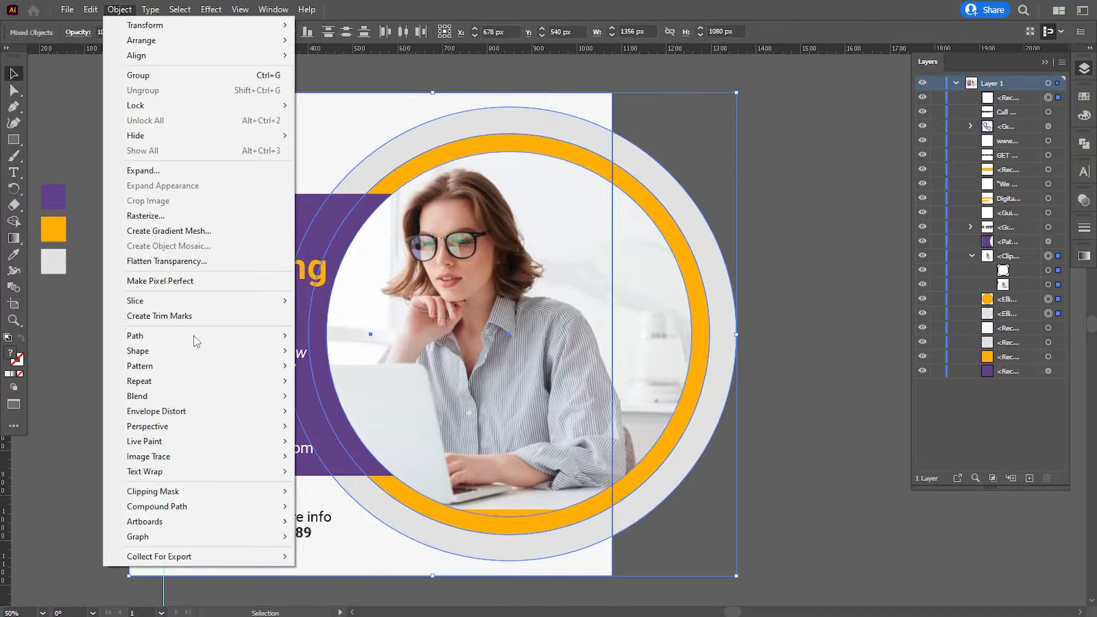
mouse_move(166, 498)
left_click(309, 490)
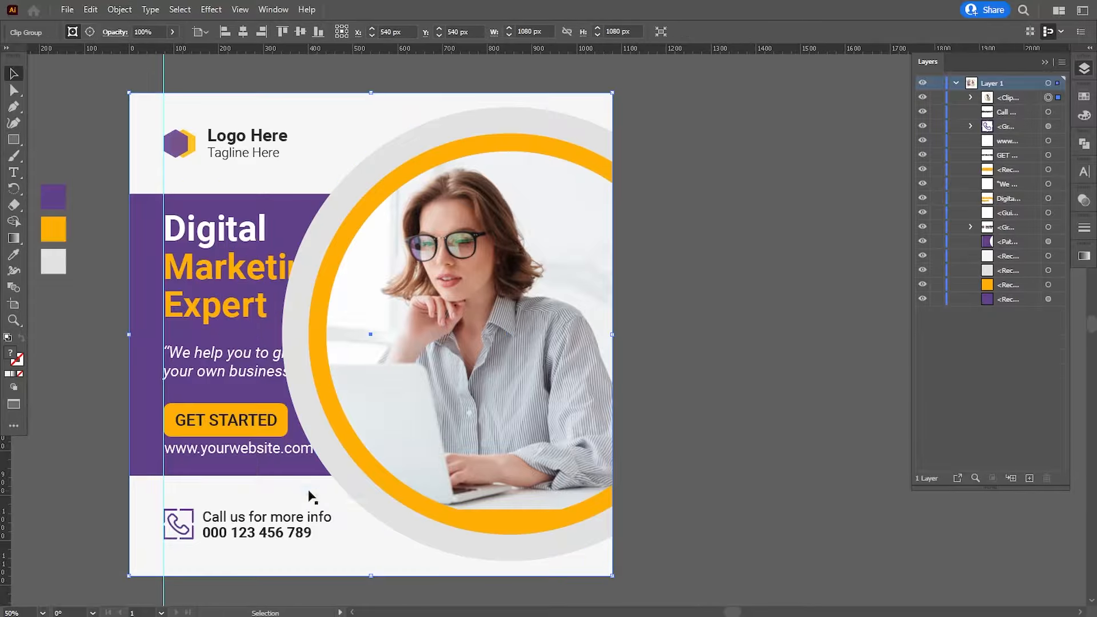
Step: Delete the vertical guide and the three colour swatch squares beside the artboard
scroll(393, 337, "left", 3)
left_click(349, 114)
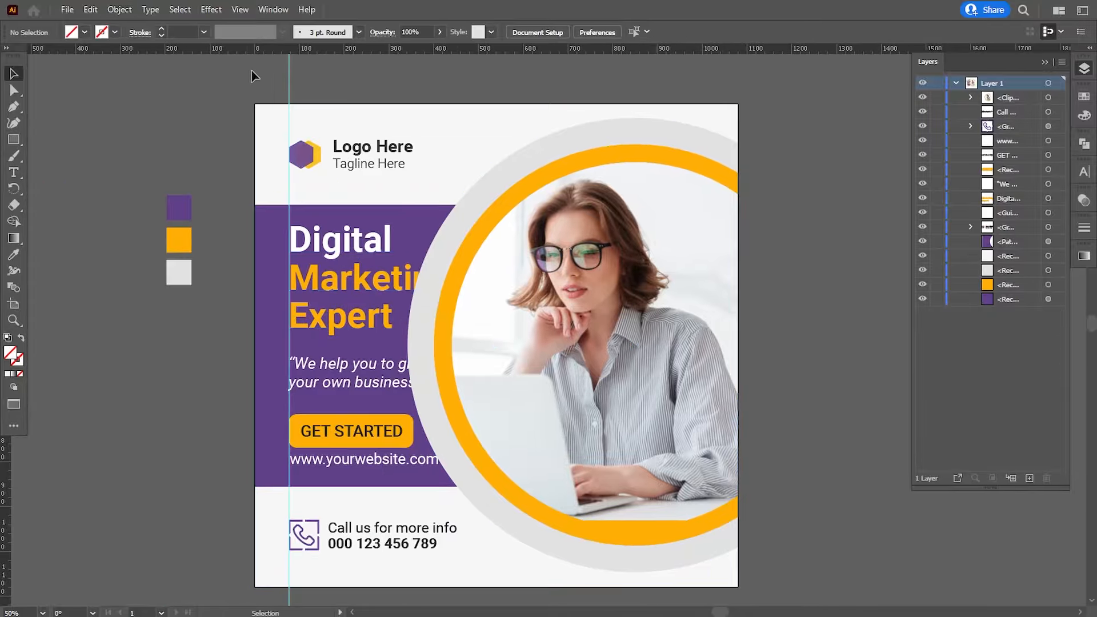
left_click(166, 151)
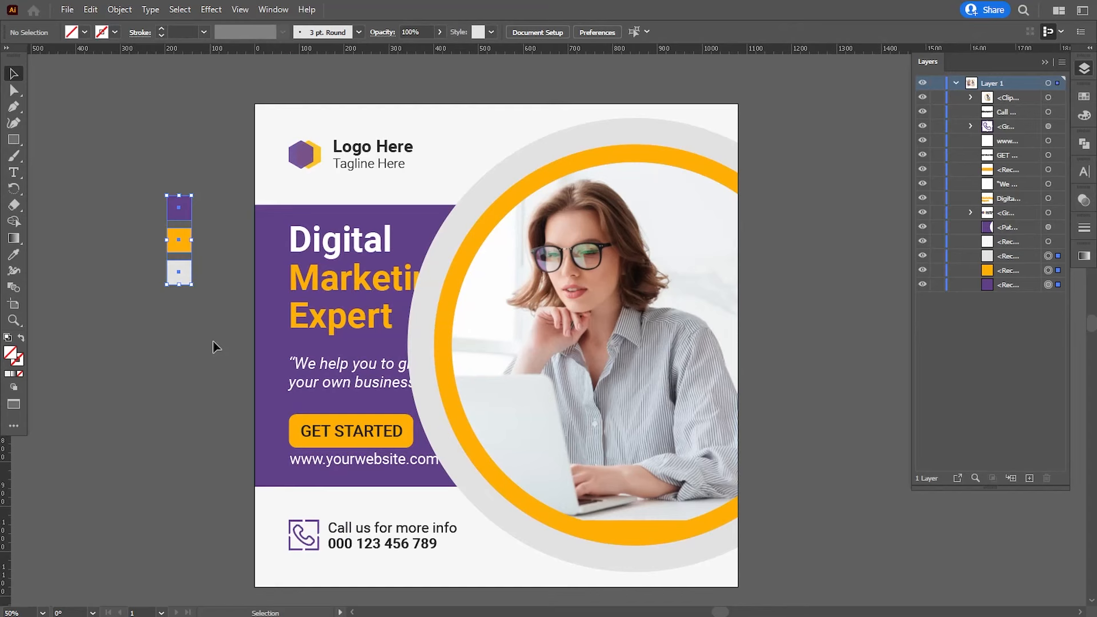
Step: Hide the rulers, and collapse Layer 1 along with the Layers panel for an uncluttered view of the post
left_click(240, 9)
mouse_move(302, 531)
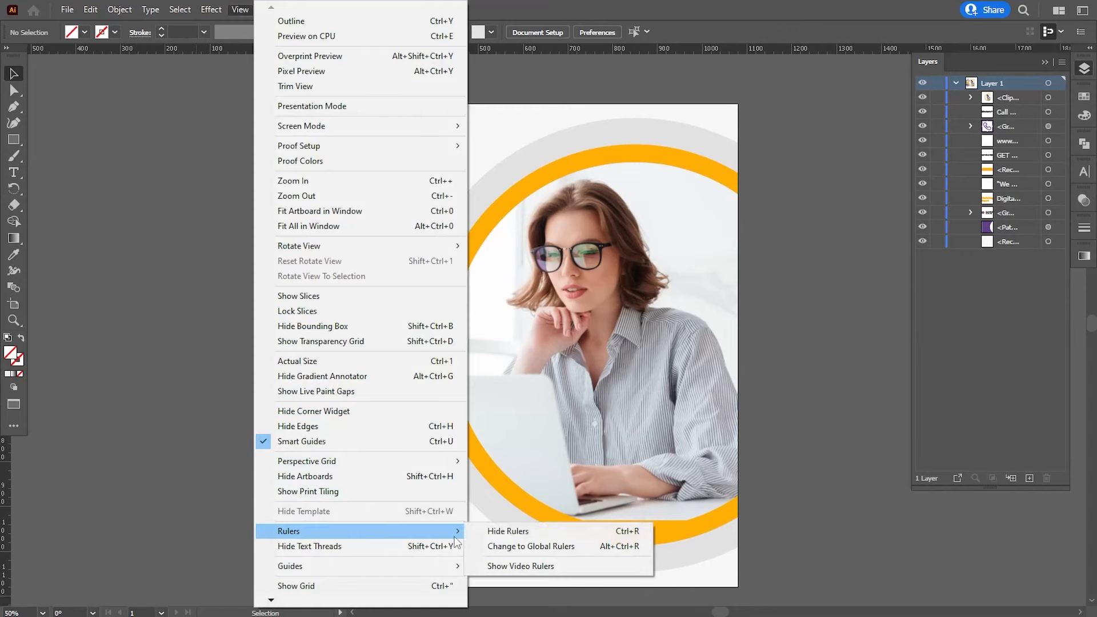
left_click(483, 532)
left_click(954, 84)
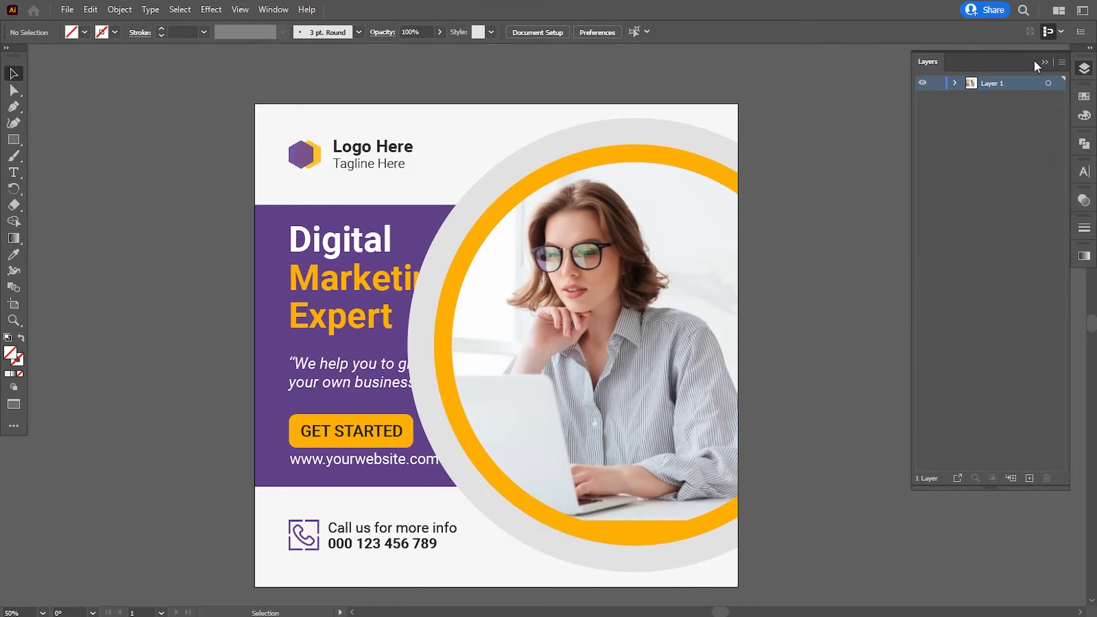
left_click(1044, 61)
left_click_drag(852, 282, 880, 260)
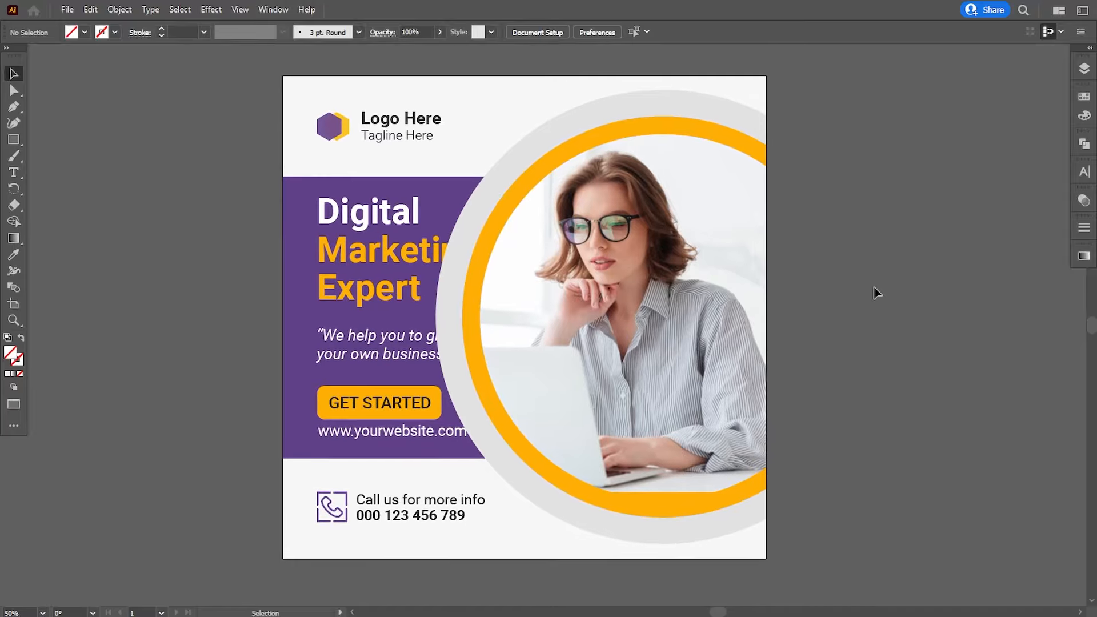
Step: Move the clip group with the photo and circles directly beneath the purple shape in Layer 1, and expand the group
left_click(1083, 69)
left_click(954, 83)
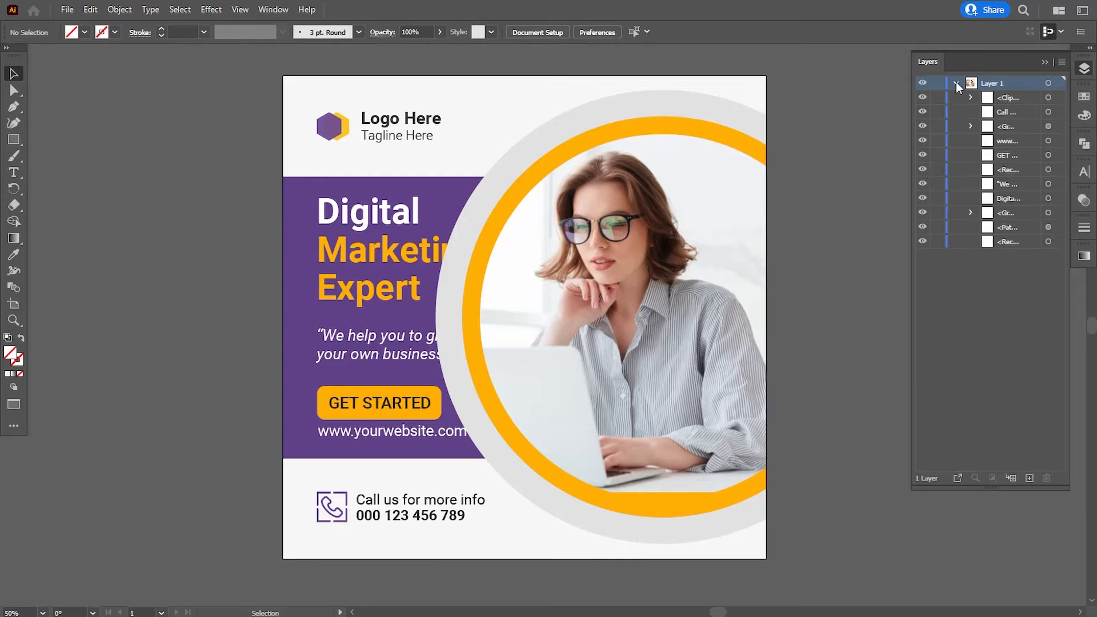
left_click_drag(1008, 98, 969, 236)
left_click(970, 228)
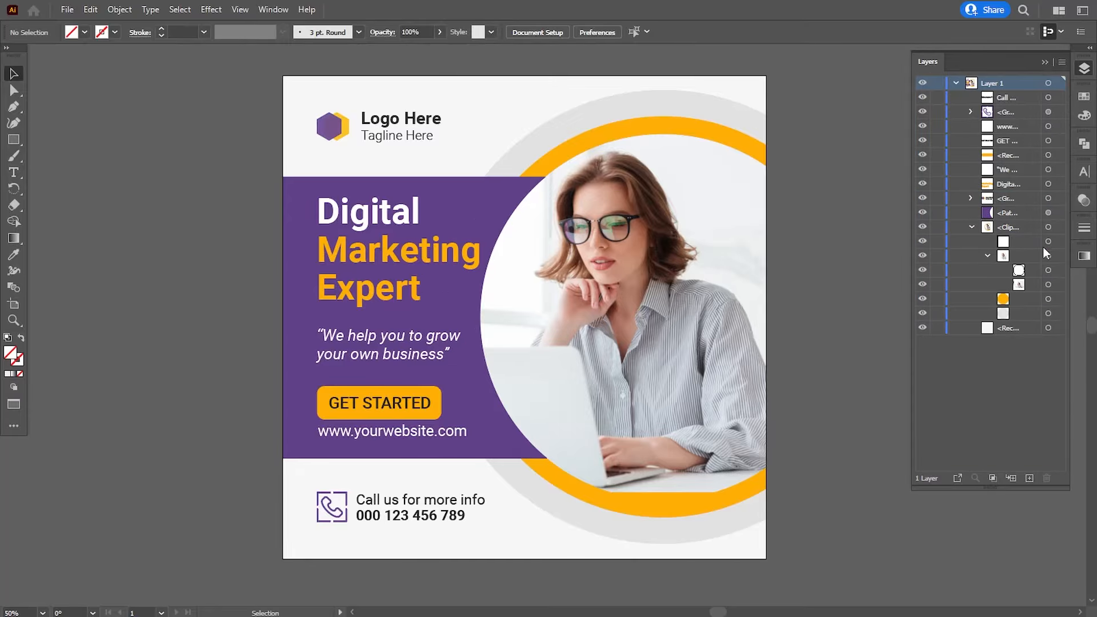
Step: Select only the woman's photo inside the nested clip group and enlarge it proportionally to about 1407 × 939 px
left_click(1048, 285)
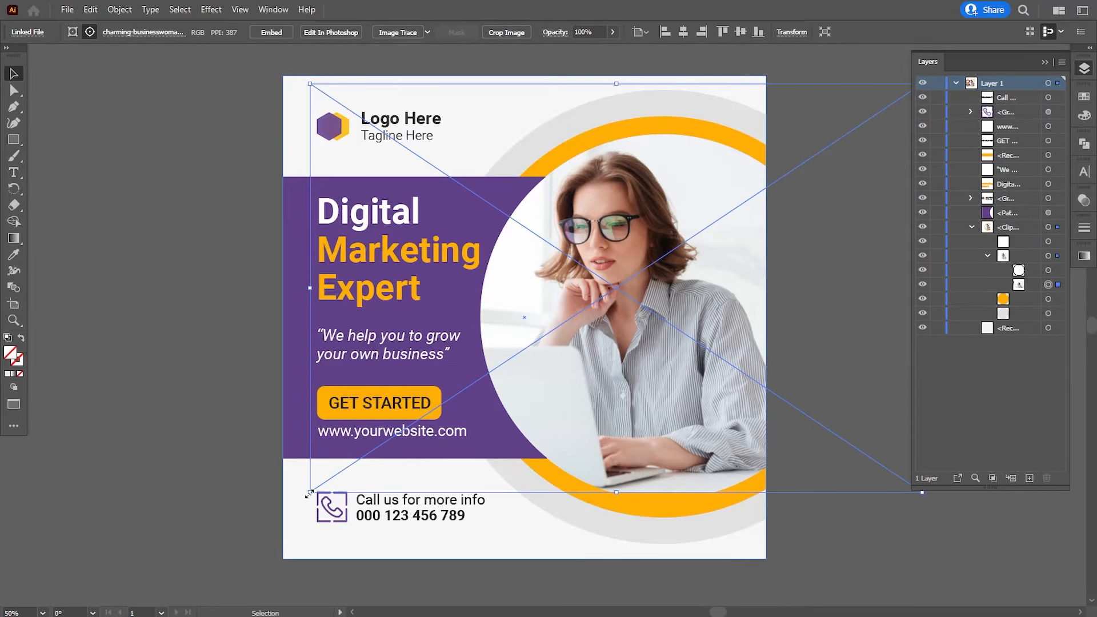
left_click_drag(309, 492, 283, 510)
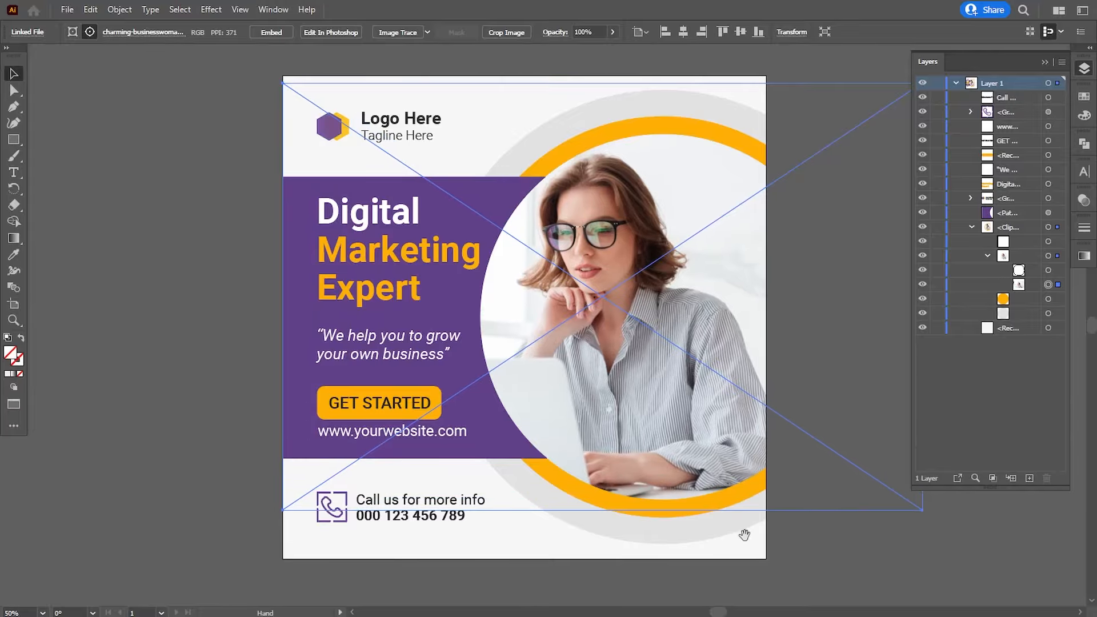
left_click_drag(744, 534, 663, 540)
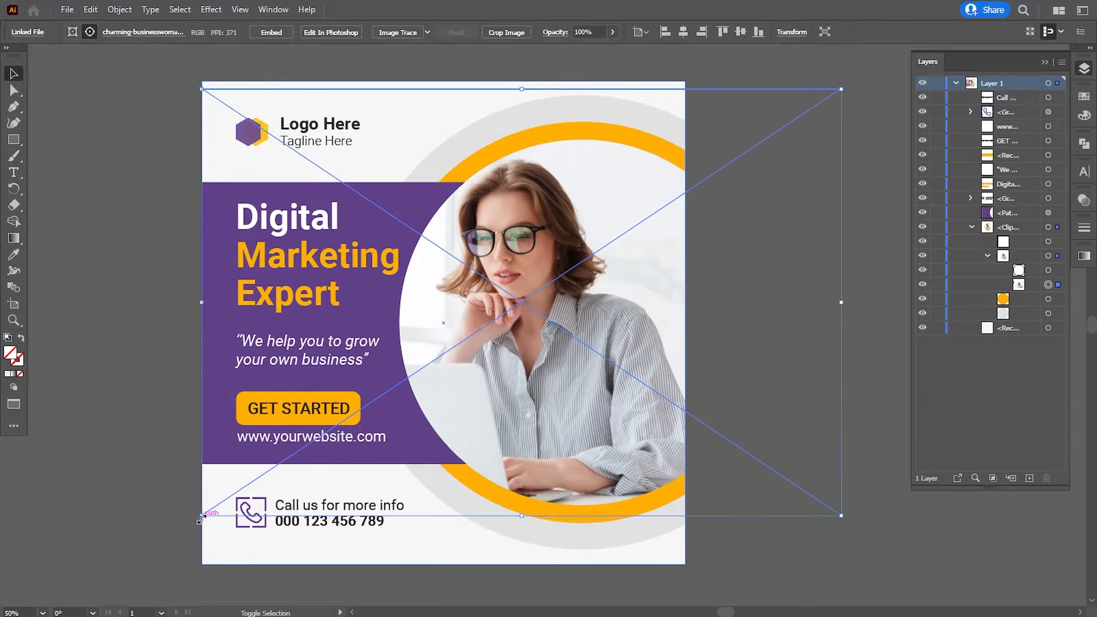
left_click_drag(200, 517, 213, 510)
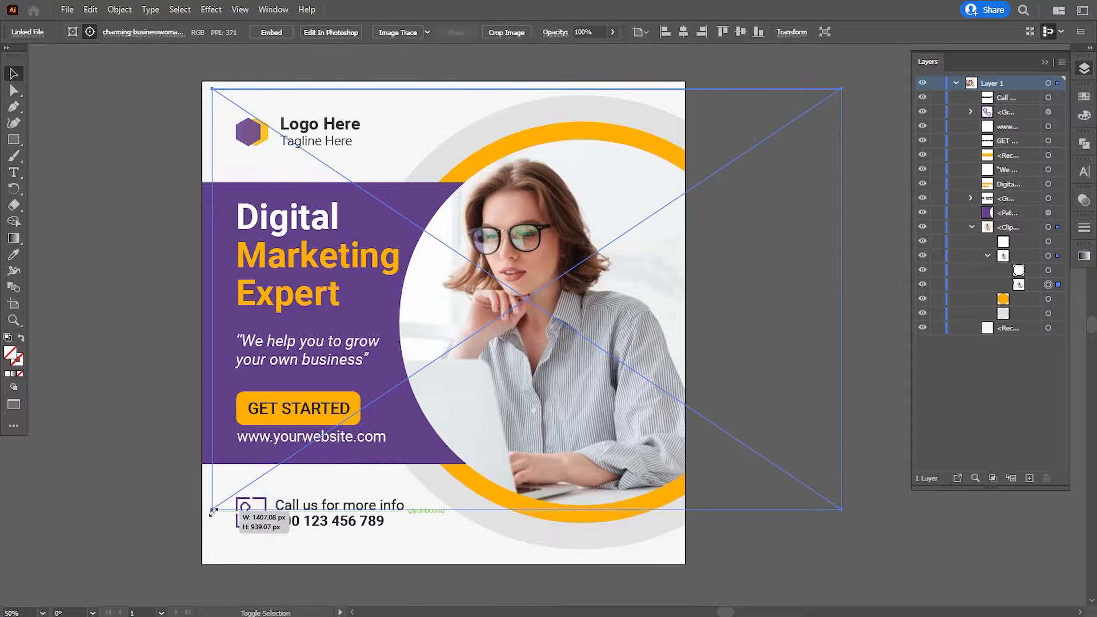
left_click_drag(265, 534, 268, 533)
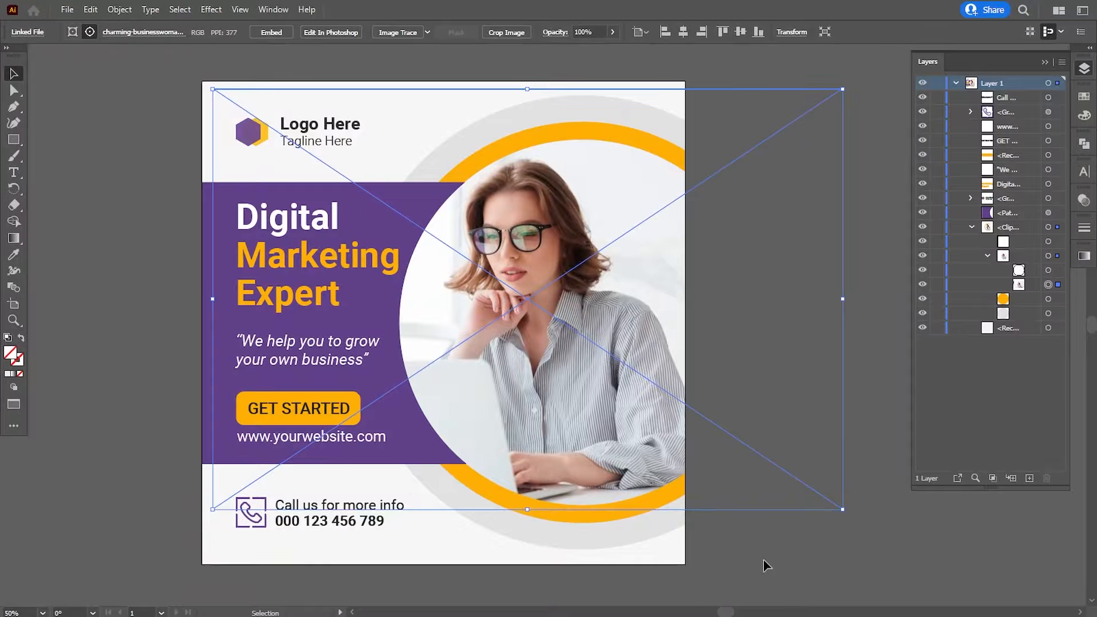
Step: Nudge the photo to the right inside its circular mask so the woman and laptop sit well within the circle, and deselect it
key("Right")
key("Right")
key("Right")
key("Right")
key("Right")
key("Right")
key("Right")
key("Right")
key("Right")
key("Right")
key("Right")
key("Right")
key("Right")
key("Right")
key("Right")
key("Right")
key("Right")
key("Right")
key("Right")
key("Right")
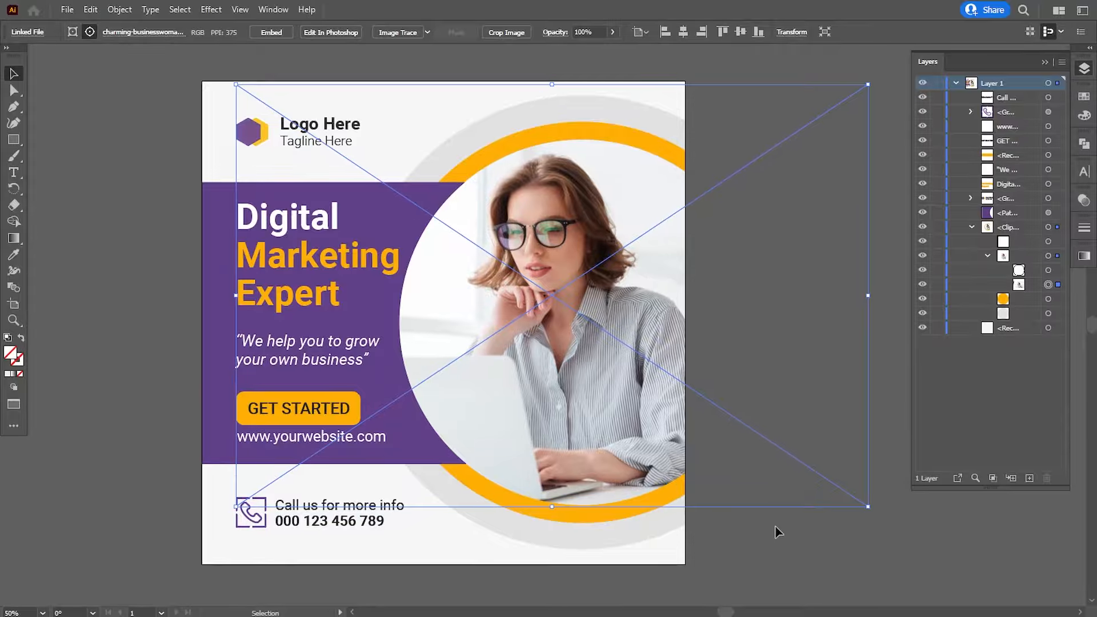
left_click(777, 532)
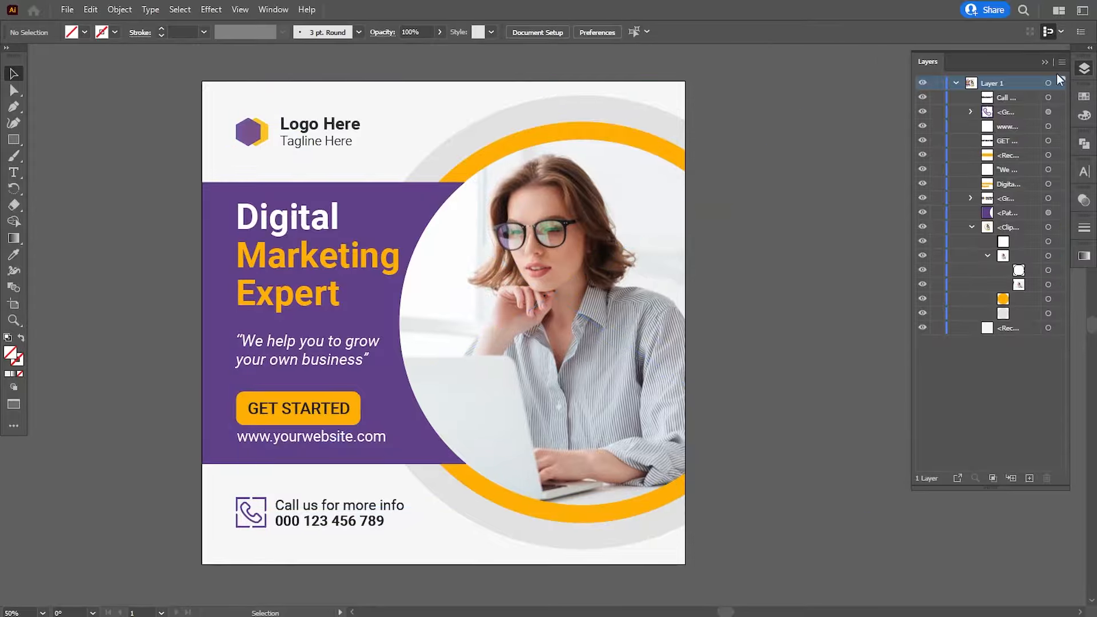
Step: Collapse the clip group, Layer 1 and the Layers panel, leaving the finished post centred in view
left_click(972, 227)
left_click(956, 82)
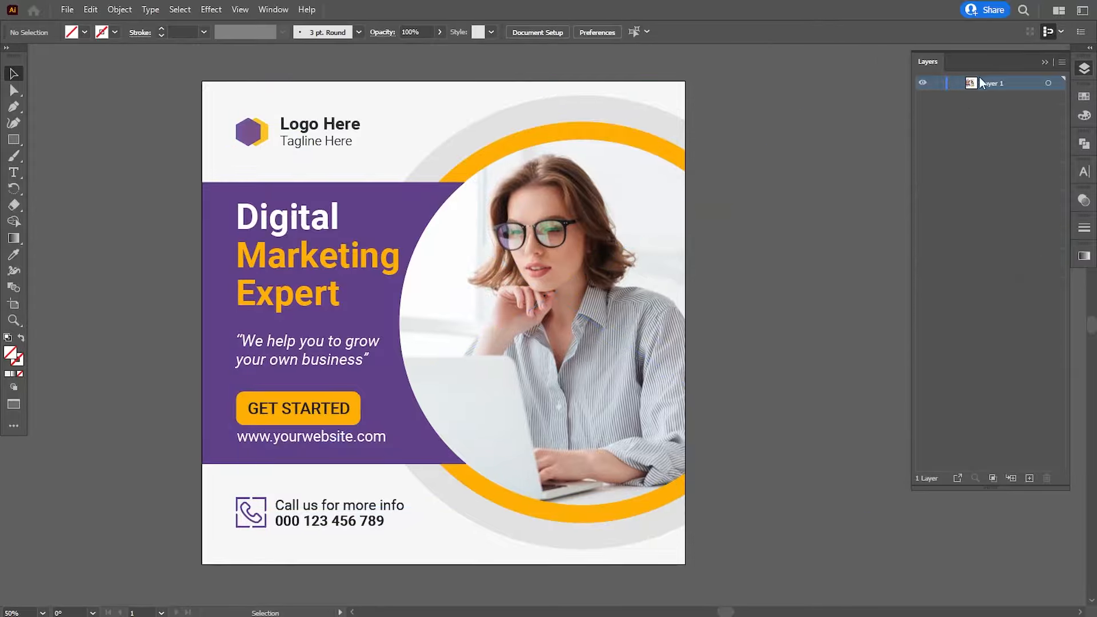
left_click(1049, 62)
left_click_drag(828, 340, 899, 342)
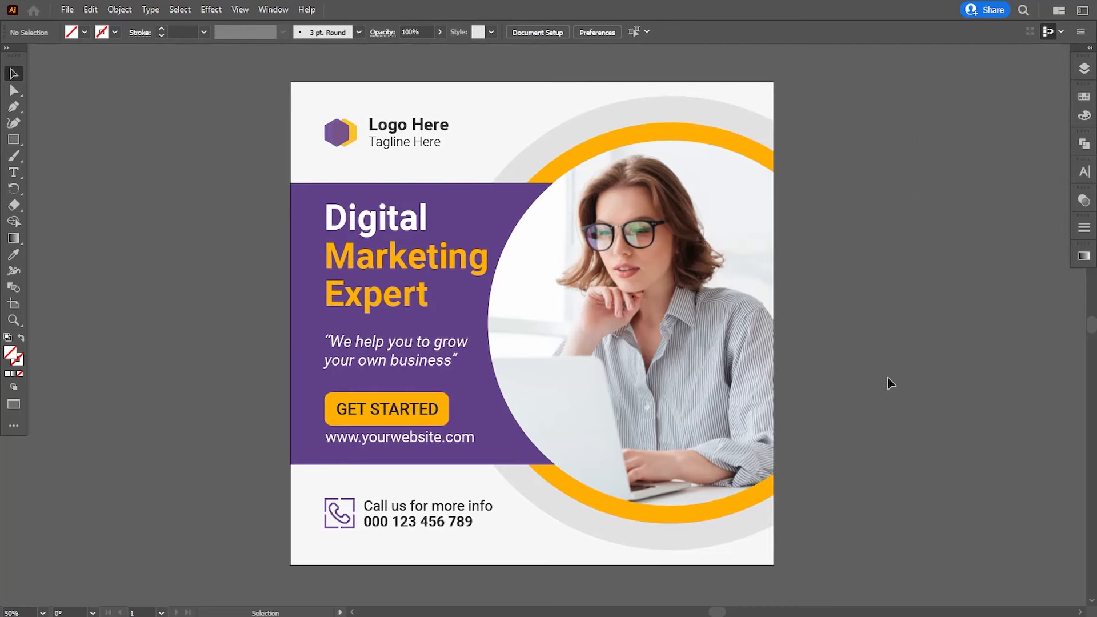